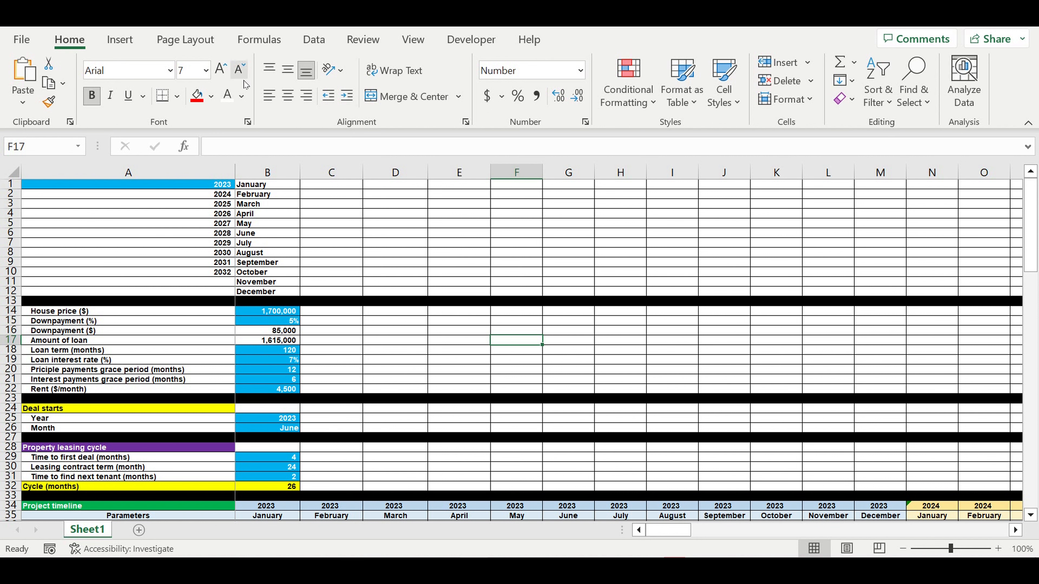
Examine the year list in A1:A10 and the house price, downpayment percentage, loan term and loan interest rate inputs
{"action": "left_click_drag", "start_coordinate": [213, 185], "coordinate": [201, 273]}
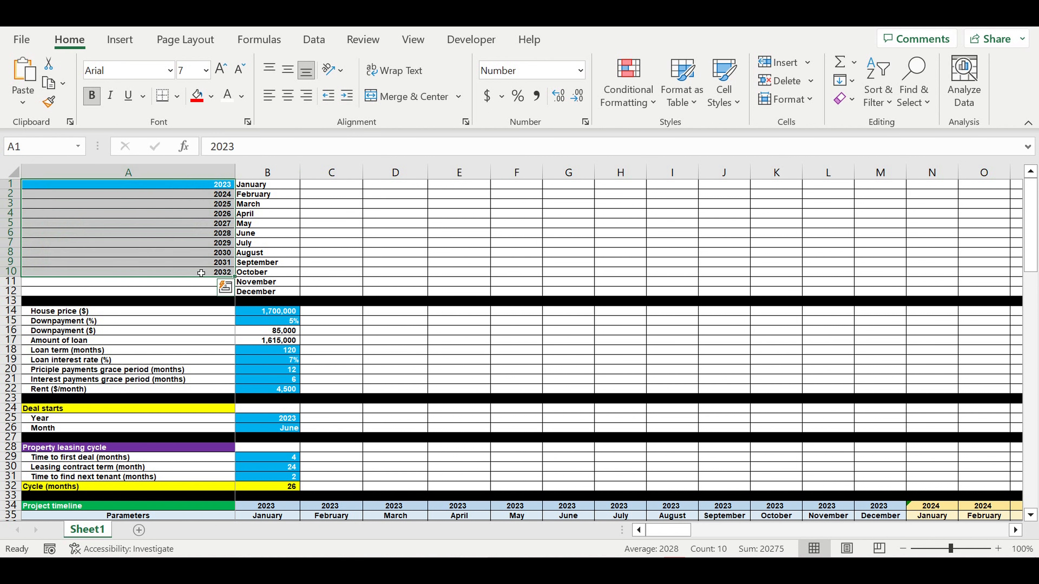
{"action": "left_click", "coordinate": [346, 335]}
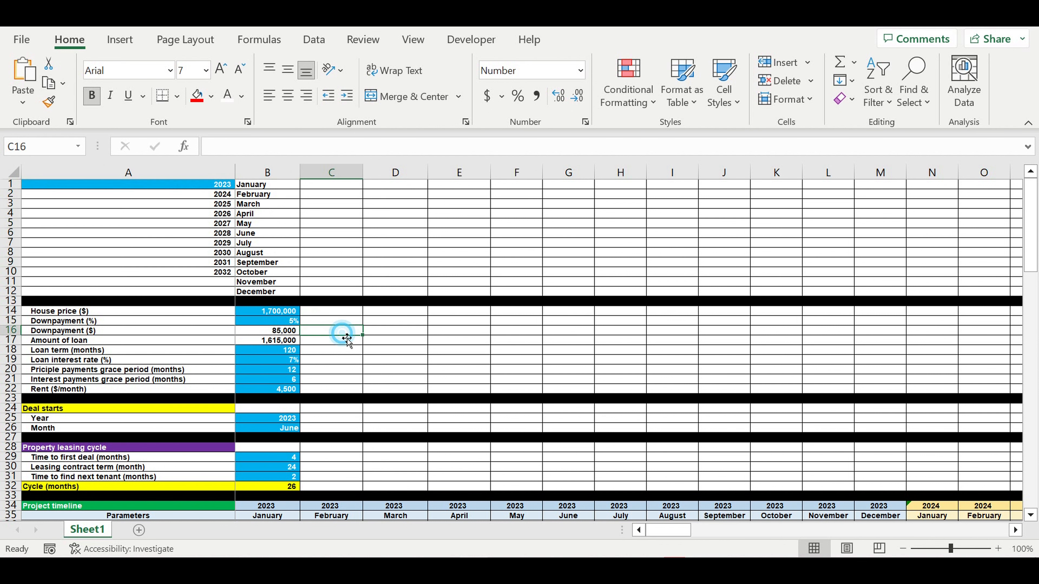
{"action": "left_click", "coordinate": [258, 313]}
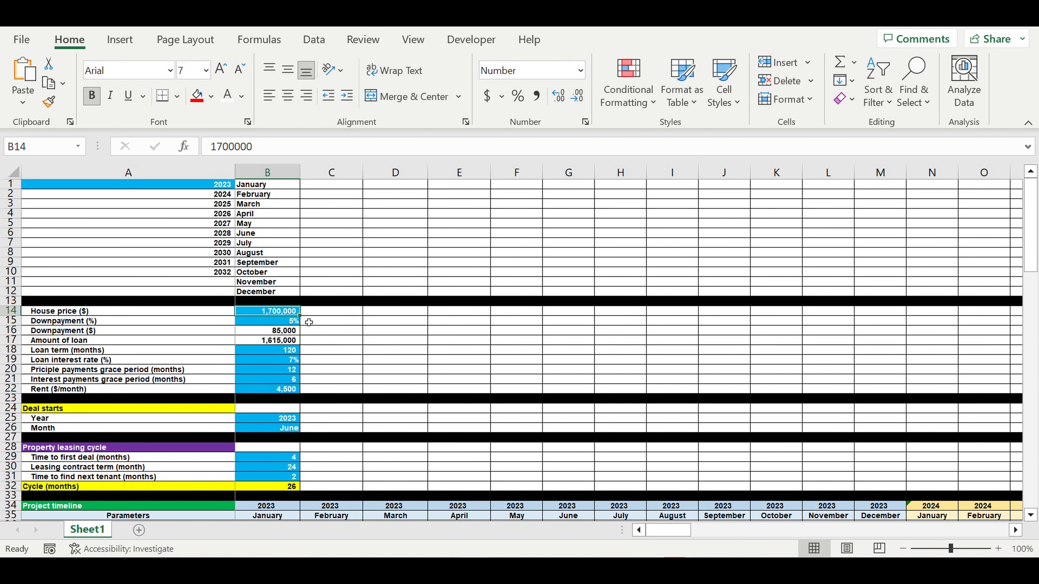
{"action": "left_click", "coordinate": [87, 313]}
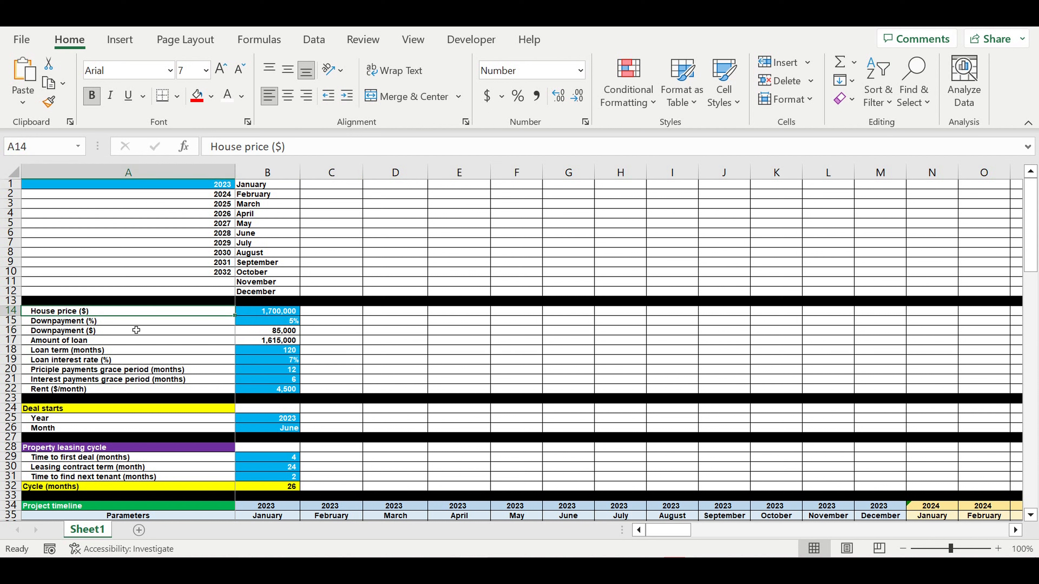
{"action": "left_click", "coordinate": [269, 324]}
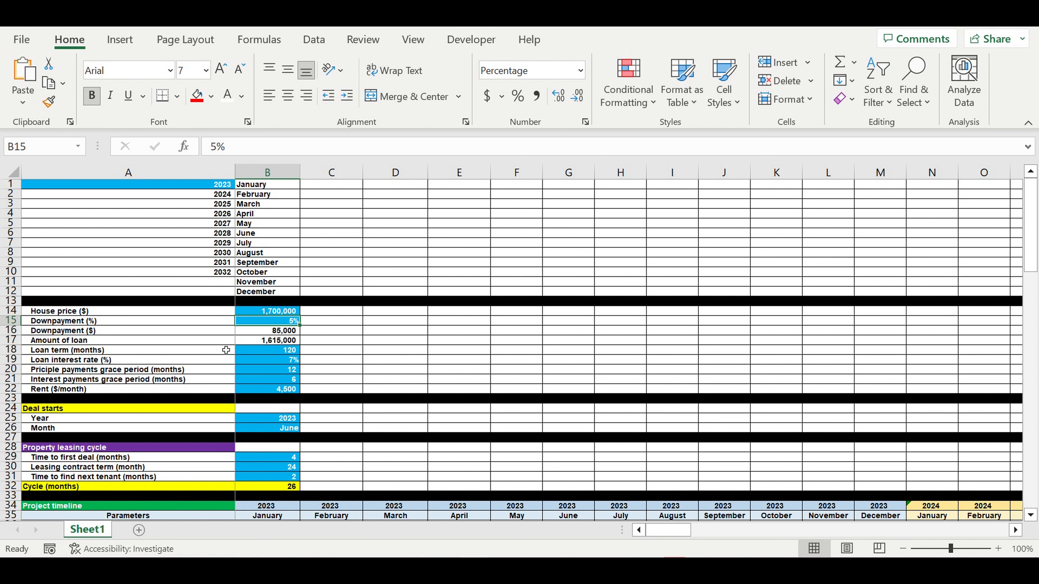
{"action": "left_click", "coordinate": [257, 353]}
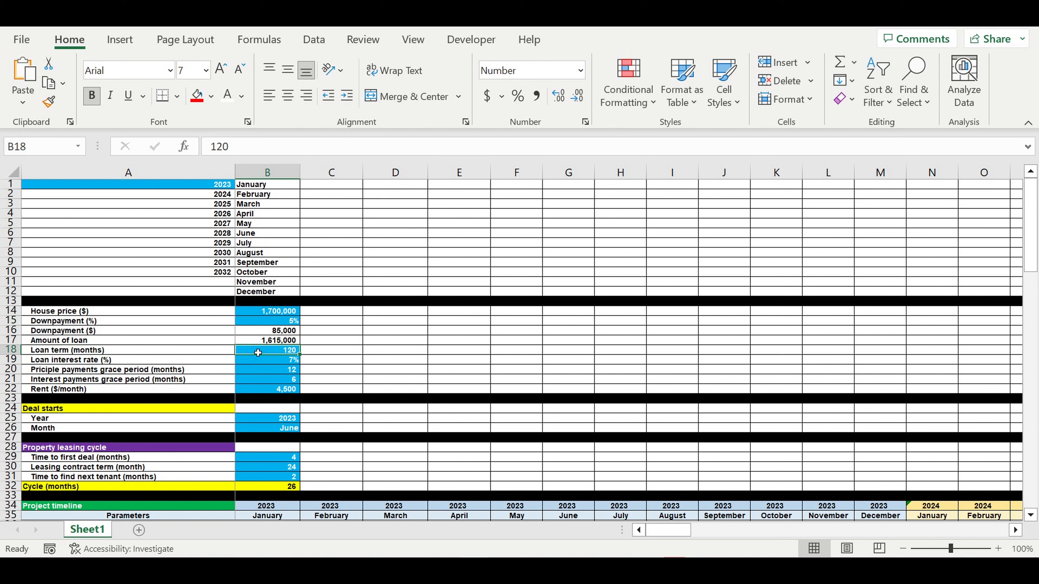
{"action": "left_click", "coordinate": [78, 359]}
{"action": "left_click", "coordinate": [266, 365]}
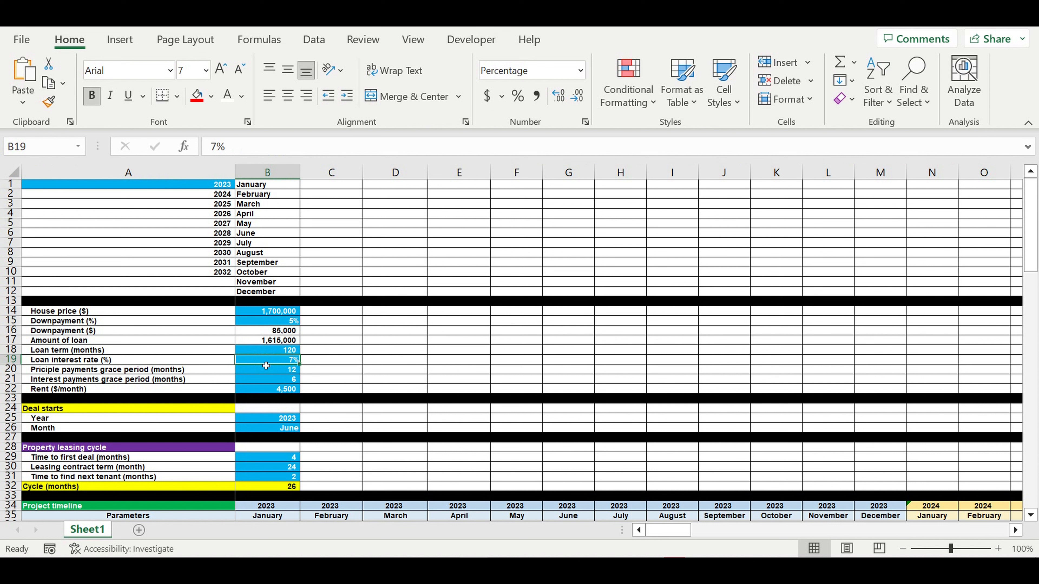
Review the principal and interest grace period inputs alongside the loan term and rate, then the monthly rent
{"action": "left_click_drag", "start_coordinate": [270, 374], "coordinate": [270, 381]}
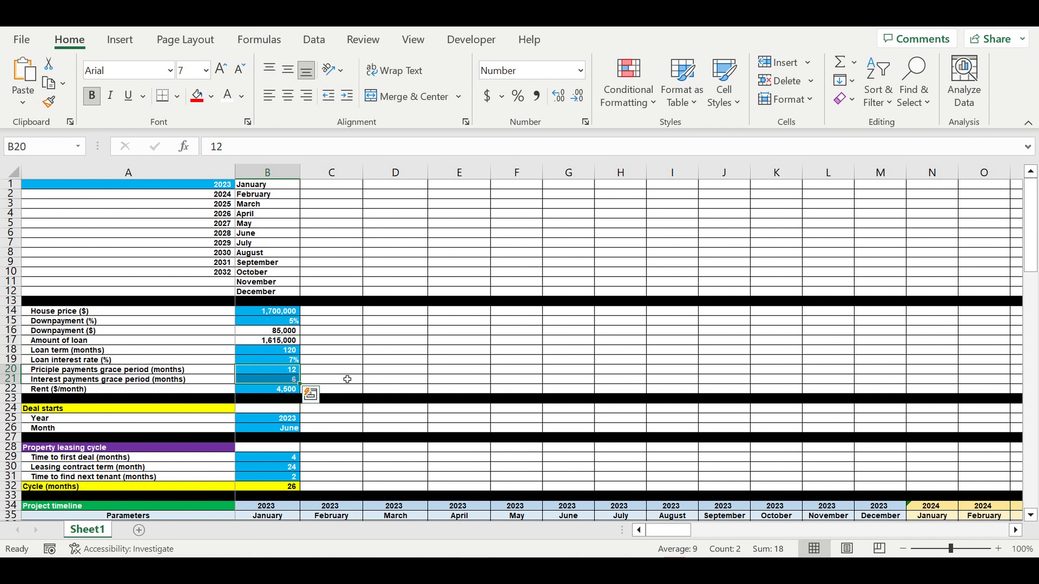
{"action": "left_click", "coordinate": [268, 371]}
{"action": "left_click_drag", "start_coordinate": [271, 378], "coordinate": [270, 381]}
{"action": "left_click", "coordinate": [276, 353]}
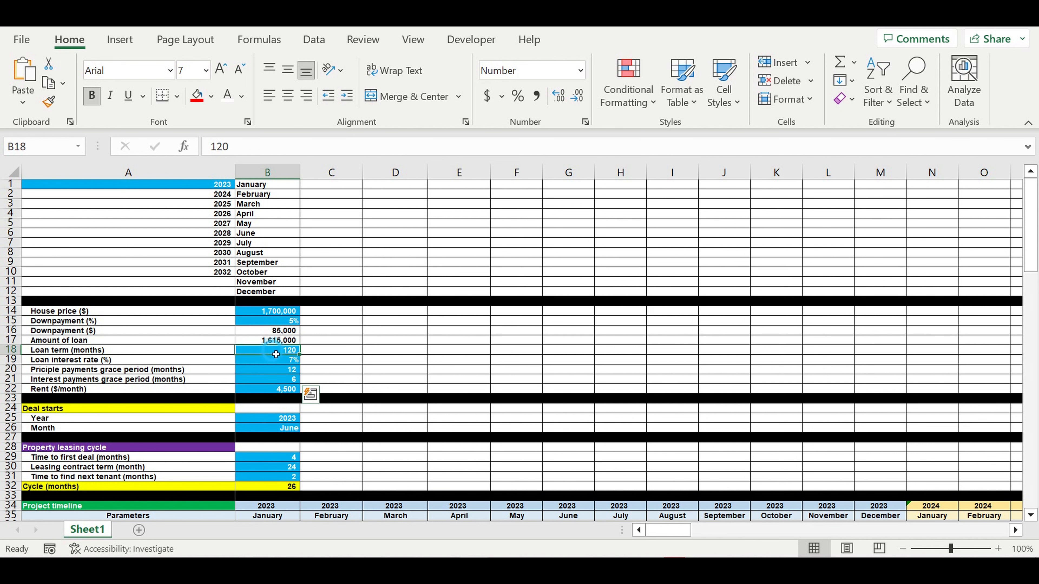
{"action": "left_click", "coordinate": [274, 361]}
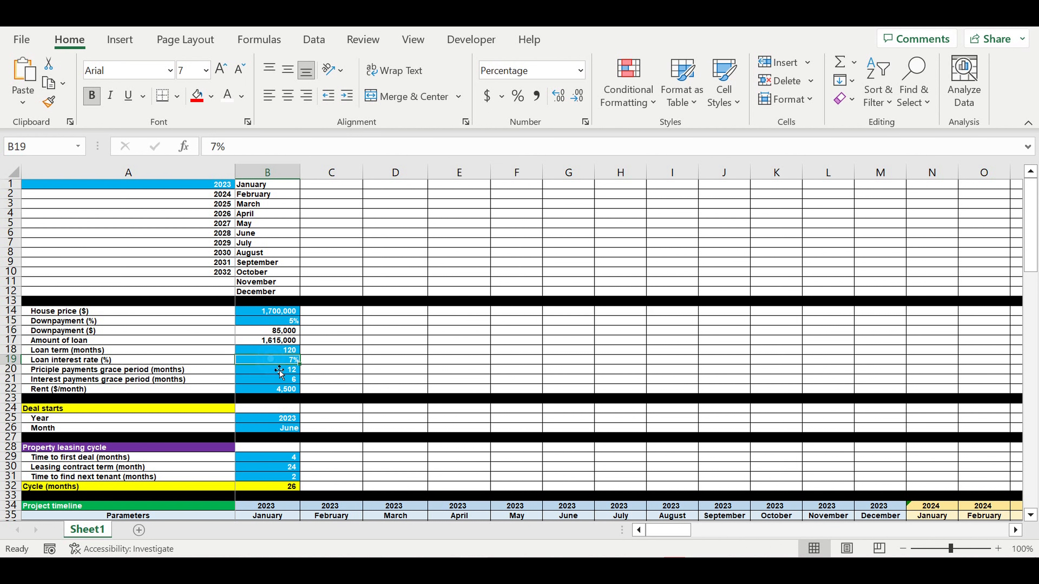
{"action": "left_click_drag", "start_coordinate": [279, 372], "coordinate": [280, 382]}
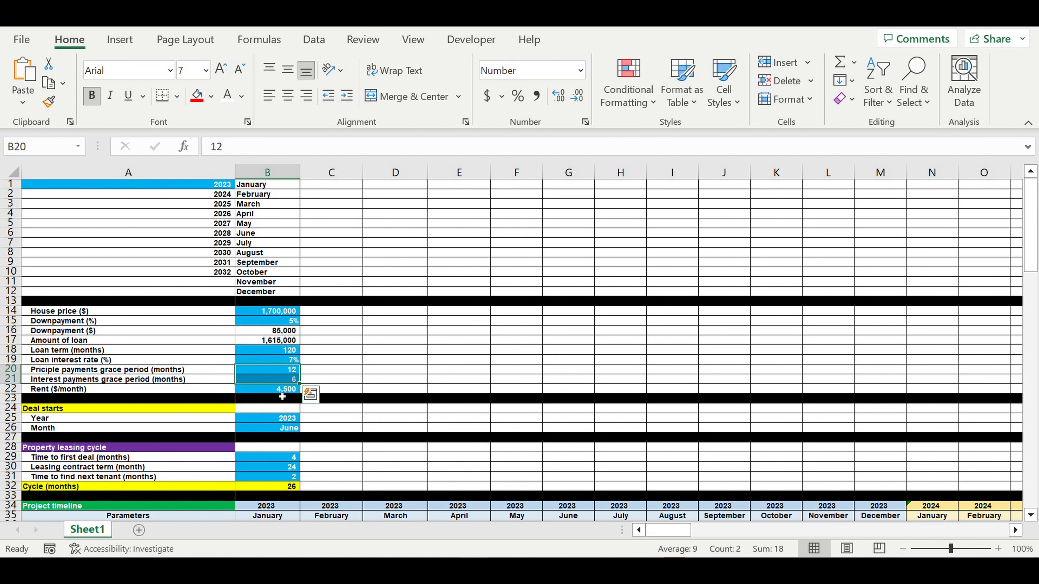
{"action": "left_click", "coordinate": [281, 394]}
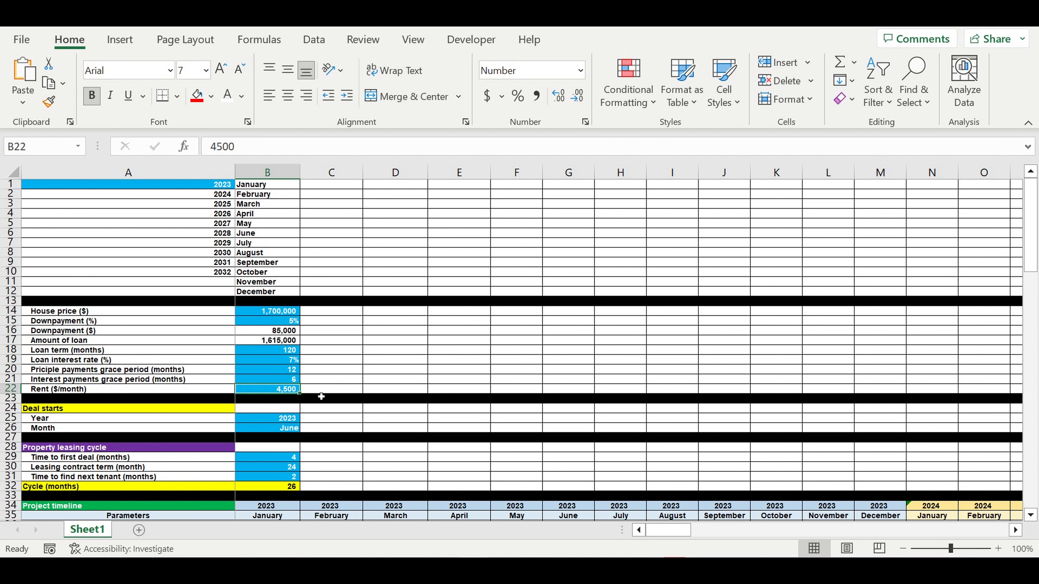
{"action": "left_click", "coordinate": [86, 389]}
Inspect the deal start year and month cells, including the list of years available for the start year
{"action": "scroll", "coordinate": [368, 390], "scroll_direction": "down", "scroll_amount": 1}
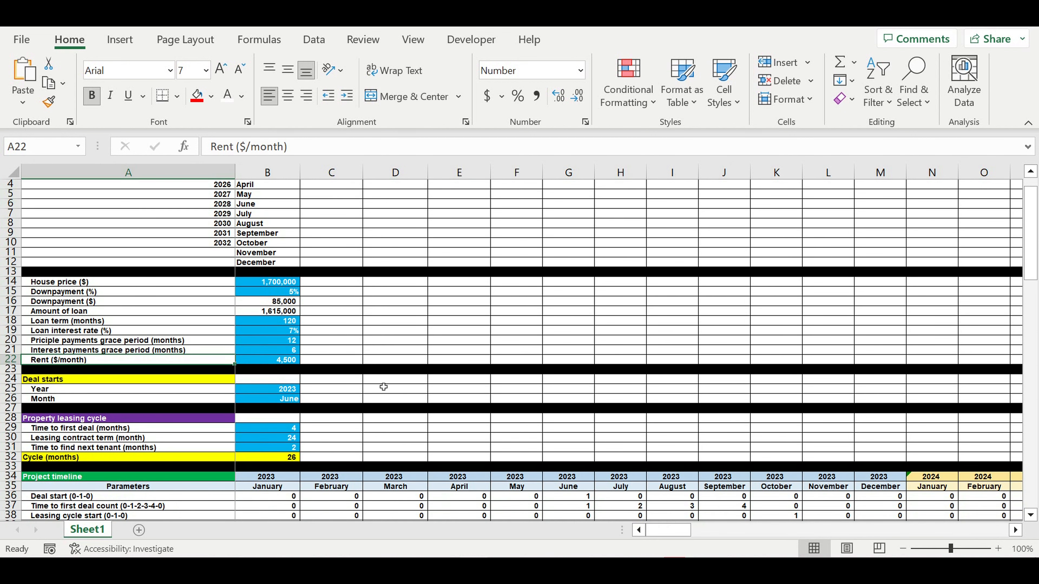
{"action": "left_click", "coordinate": [276, 392]}
{"action": "left_click_drag", "start_coordinate": [275, 396], "coordinate": [276, 399]}
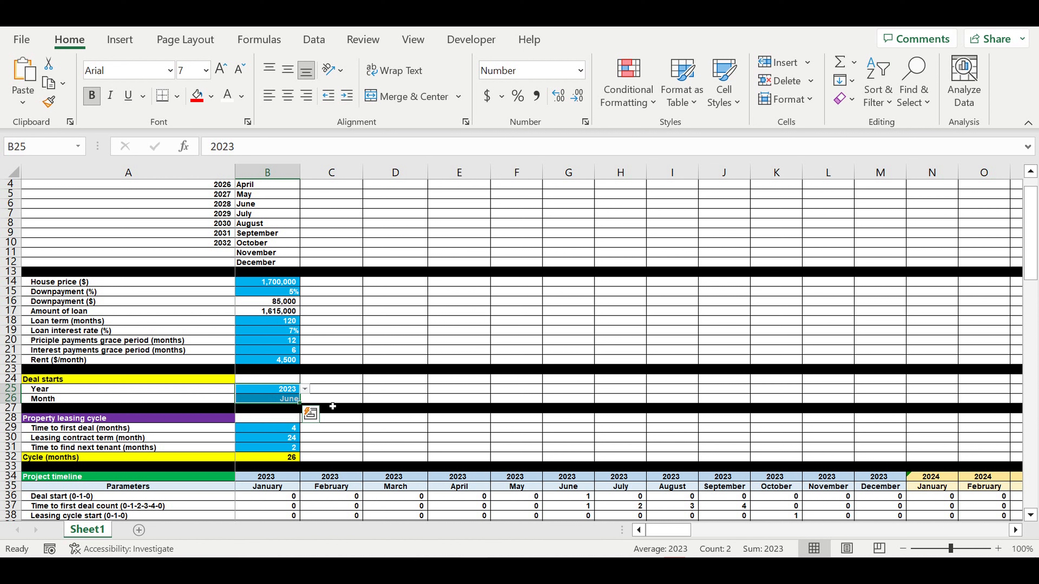
{"action": "left_click", "coordinate": [276, 392]}
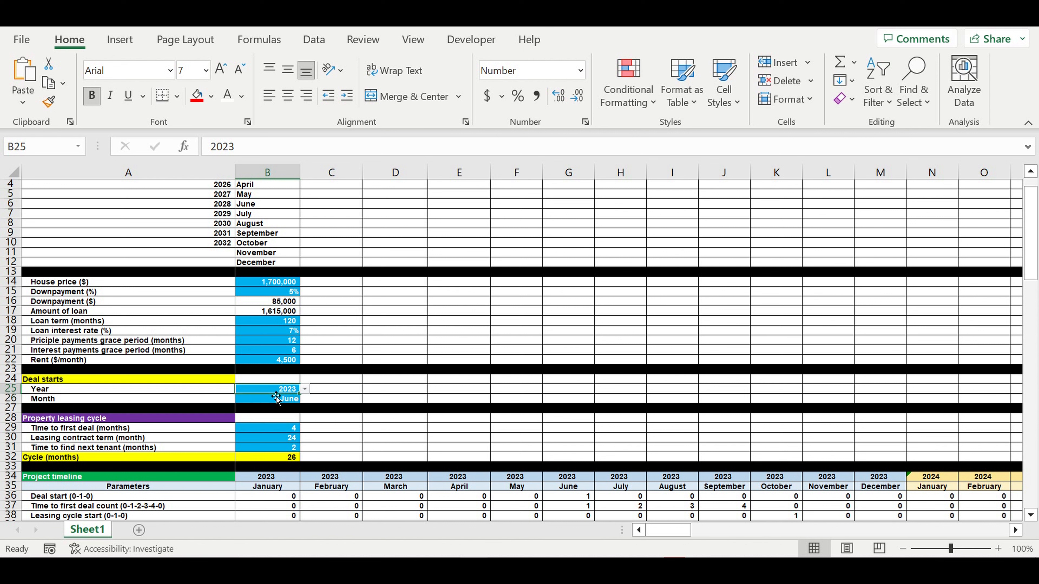
{"action": "left_click", "coordinate": [273, 402]}
{"action": "left_click", "coordinate": [295, 391]}
{"action": "left_click", "coordinate": [305, 389]}
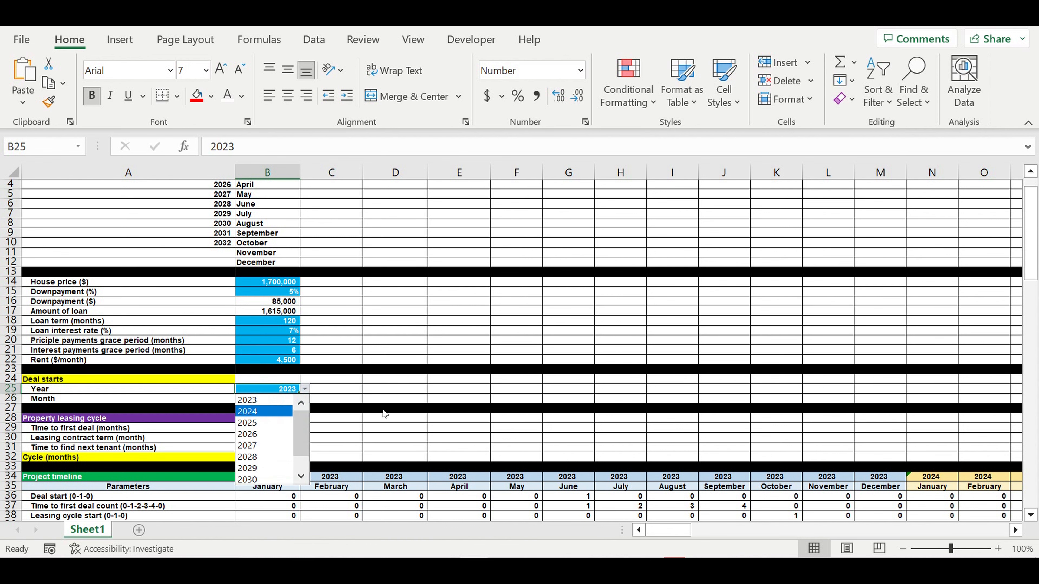
{"action": "key", "text": "Escape"}
{"action": "left_click", "coordinate": [274, 400]}
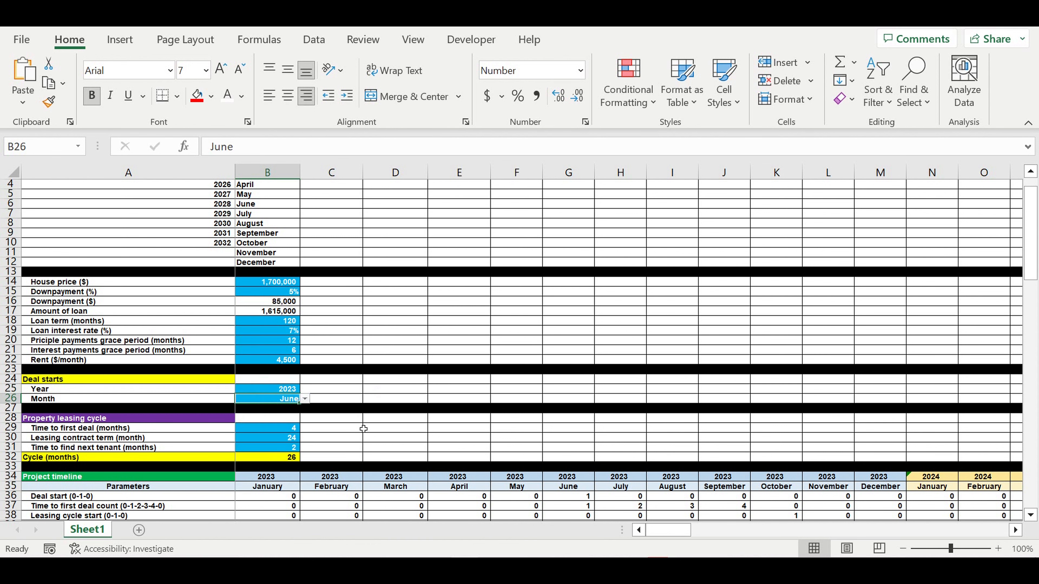
Check the time to first deal against the deal start date, and go over the first year and house price inputs again
{"action": "scroll", "coordinate": [364, 428], "scroll_direction": "down", "scroll_amount": 3}
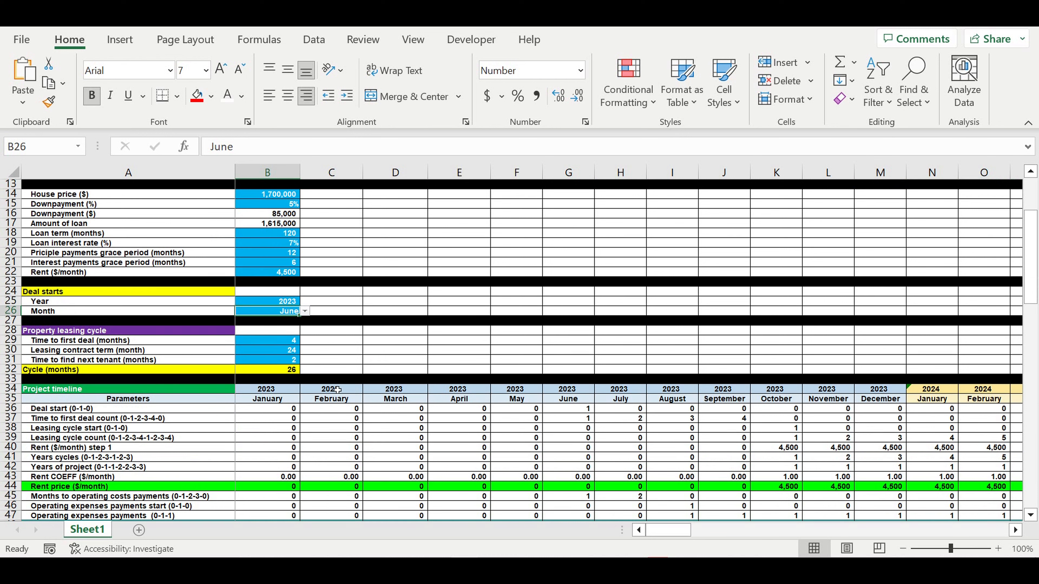
{"action": "left_click", "coordinate": [282, 343]}
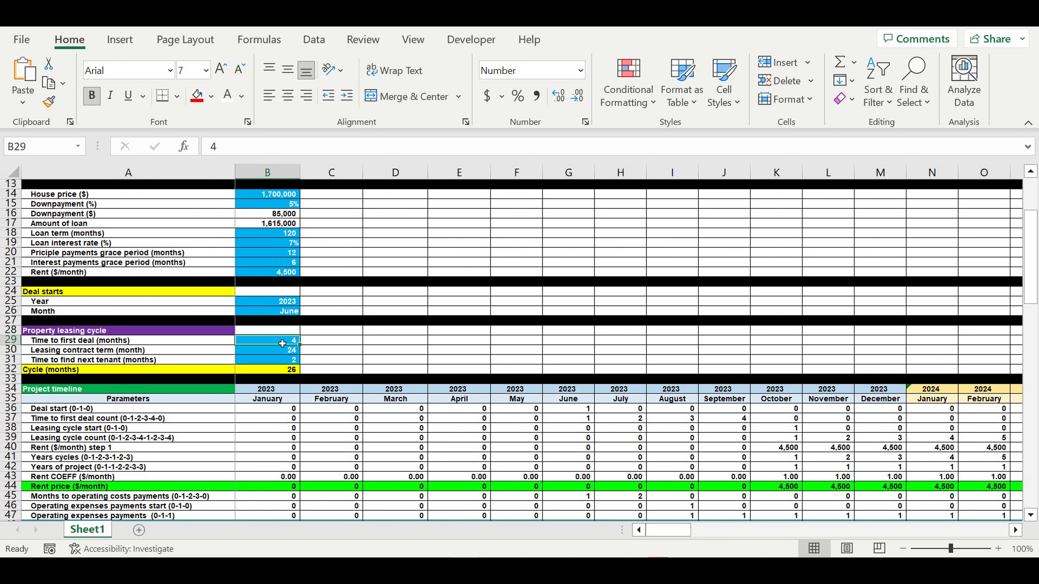
{"action": "left_click_drag", "start_coordinate": [279, 302], "coordinate": [277, 313]}
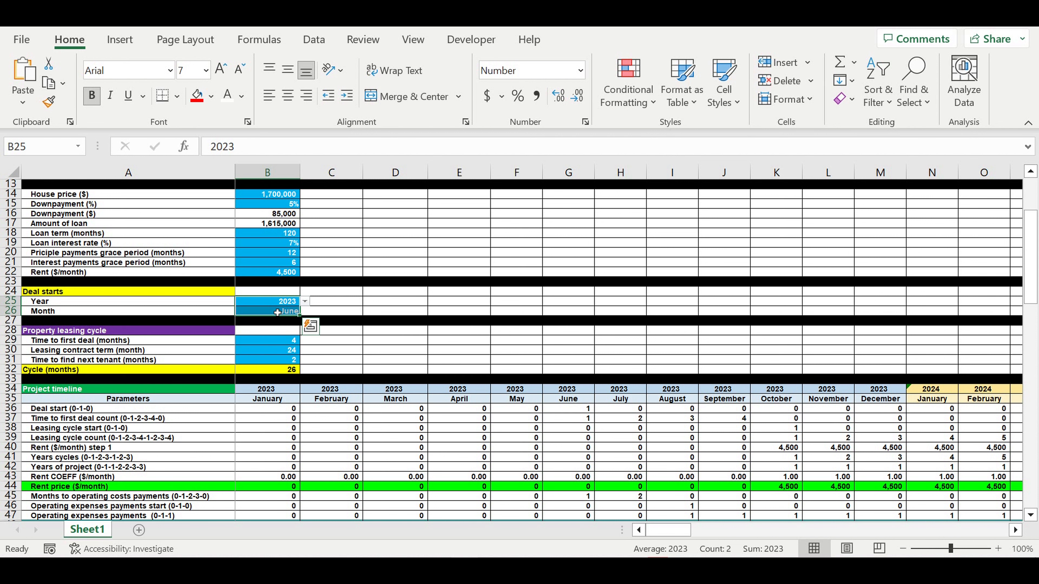
{"action": "left_click", "coordinate": [271, 344]}
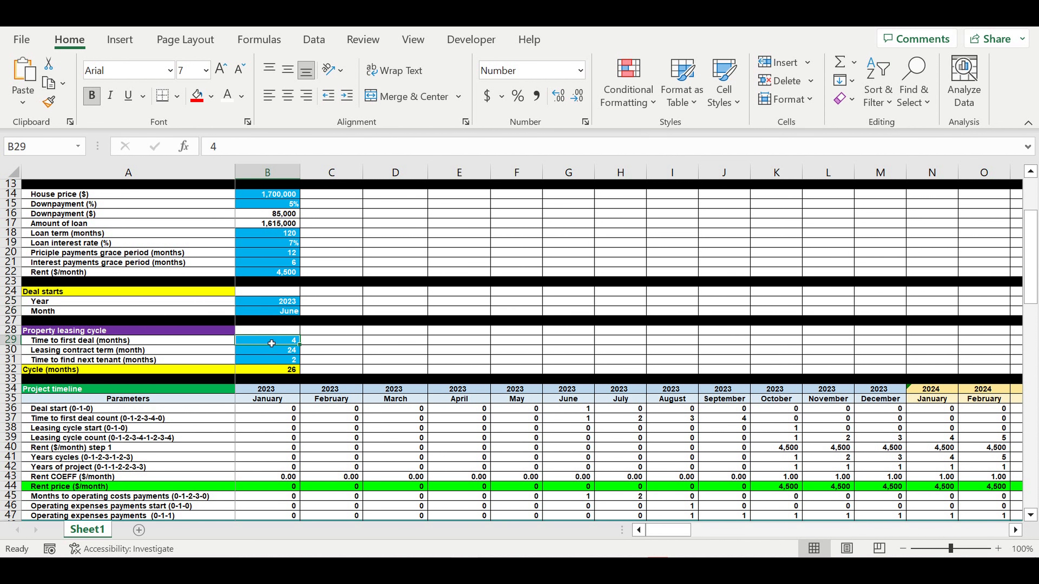
{"action": "scroll", "coordinate": [271, 343], "scroll_direction": "up", "scroll_amount": 3}
{"action": "scroll", "coordinate": [211, 188], "scroll_direction": "up", "scroll_amount": 1}
{"action": "left_click", "coordinate": [209, 186]}
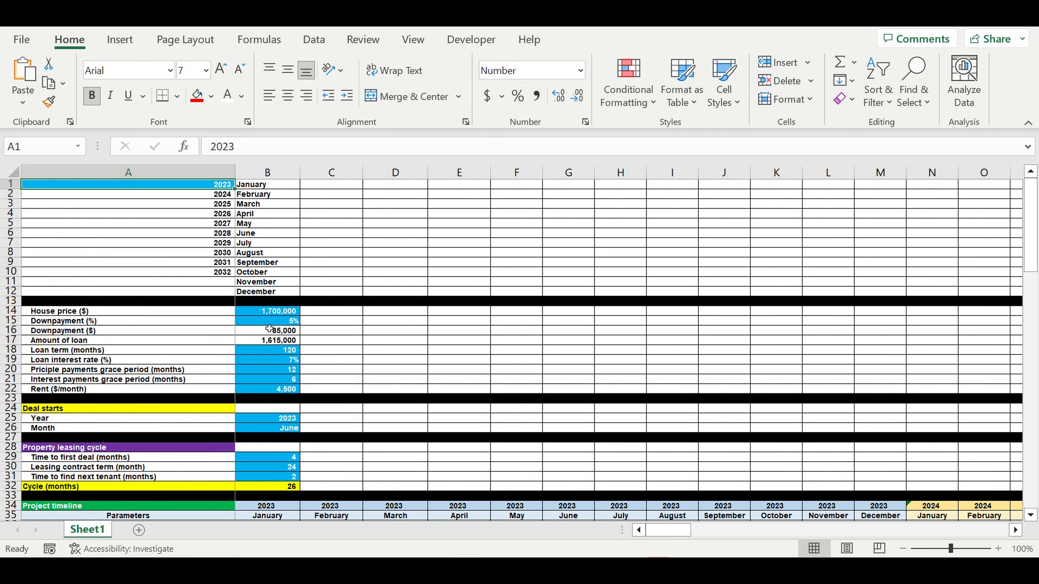
{"action": "left_click", "coordinate": [263, 311]}
{"action": "left_click_drag", "start_coordinate": [266, 326], "coordinate": [289, 429]}
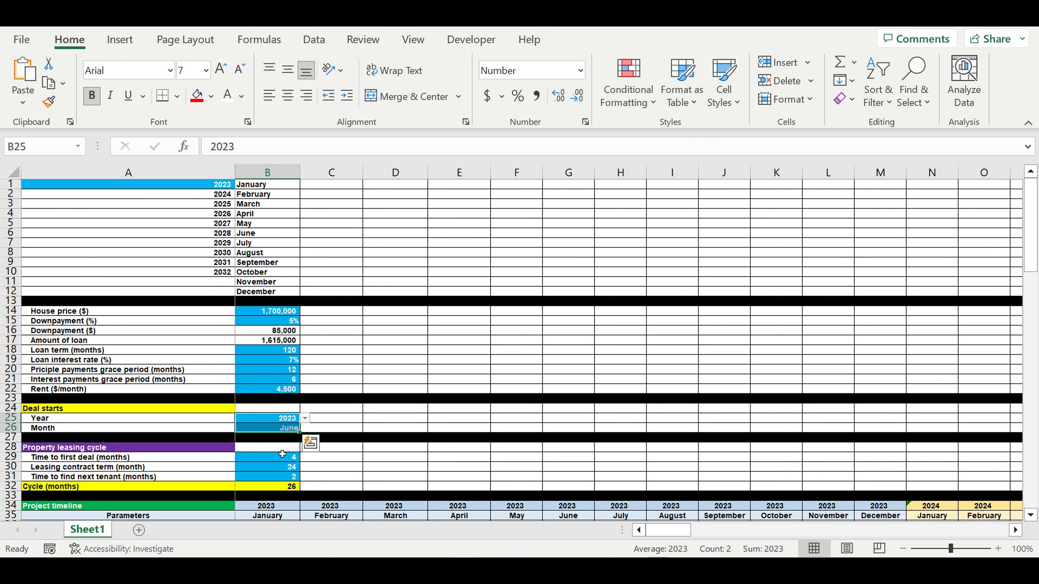
{"action": "left_click", "coordinate": [279, 460]}
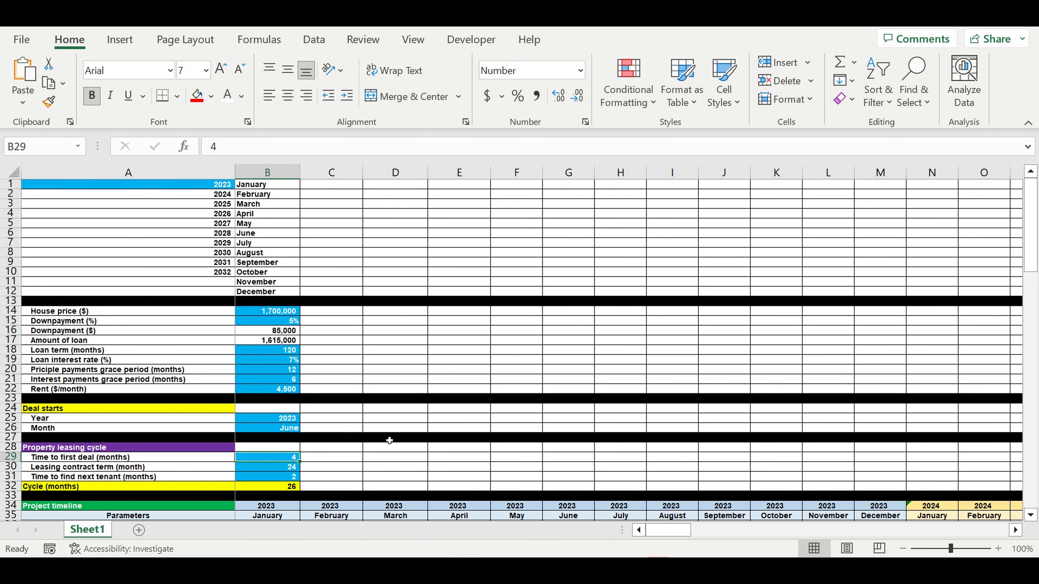
Review the leasing contract term and the time to find the next tenant in the property leasing cycle
{"action": "scroll", "coordinate": [388, 436], "scroll_direction": "down", "scroll_amount": 2}
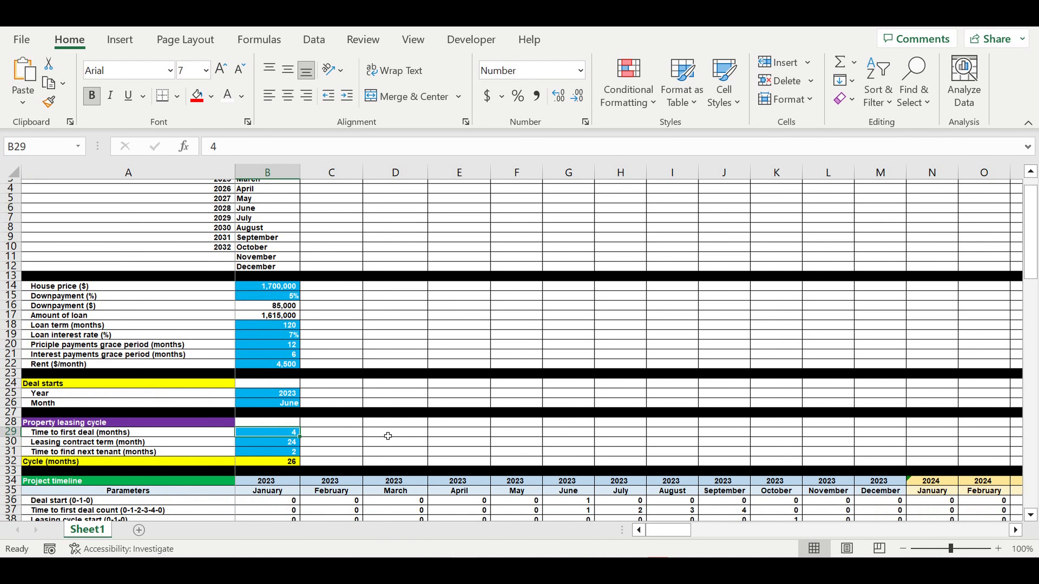
{"action": "left_click", "coordinate": [276, 411]}
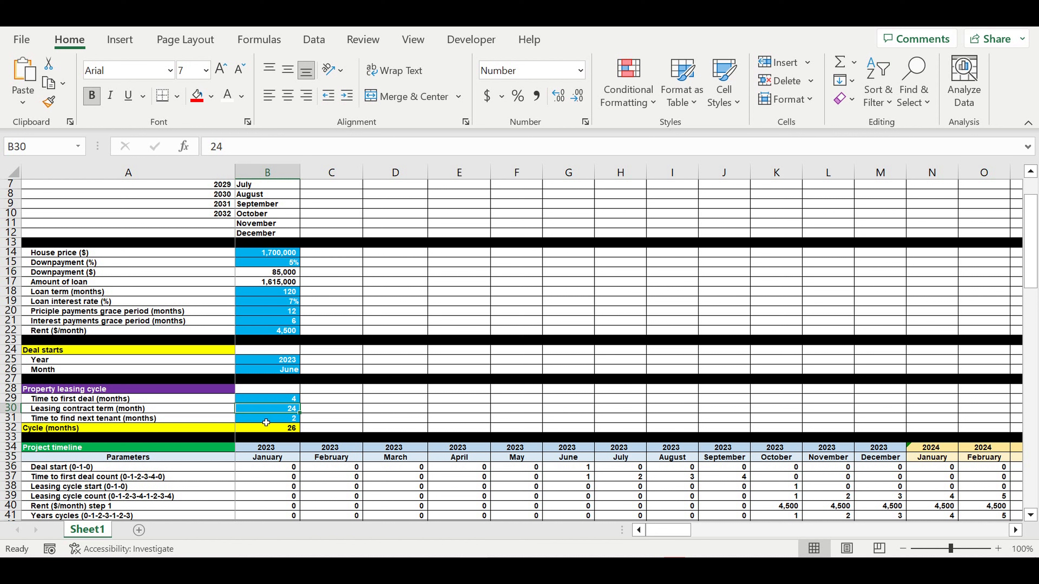
{"action": "left_click", "coordinate": [266, 422]}
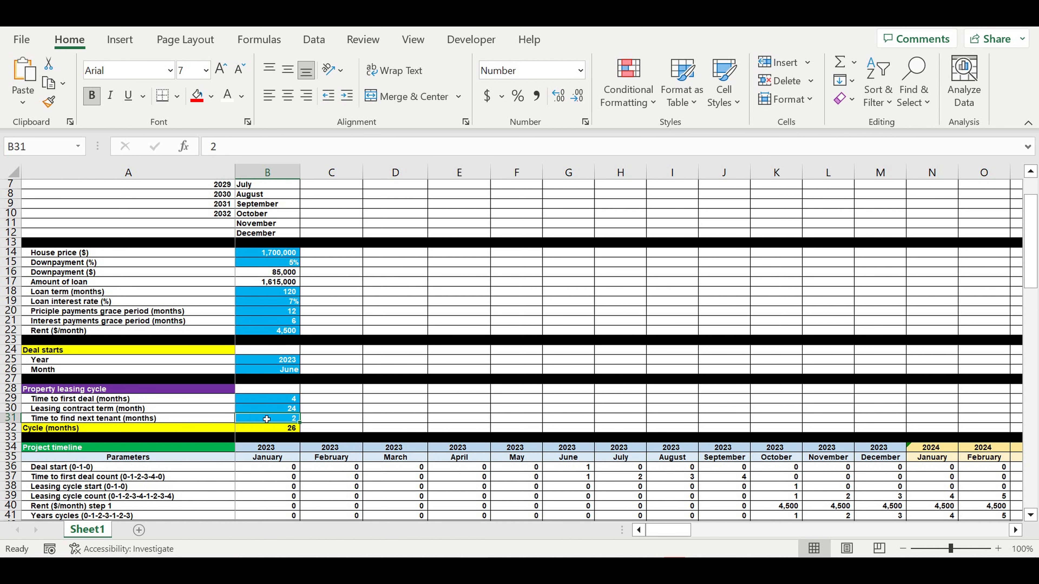
{"action": "key", "text": "Up"}
{"action": "left_click", "coordinate": [271, 421]}
{"action": "left_click_drag", "start_coordinate": [282, 413], "coordinate": [282, 418]}
Examine the rent inflation table, going through its project years and the inflation rate inputs in B70:B79
{"action": "scroll", "coordinate": [388, 417], "scroll_direction": "down", "scroll_amount": 3}
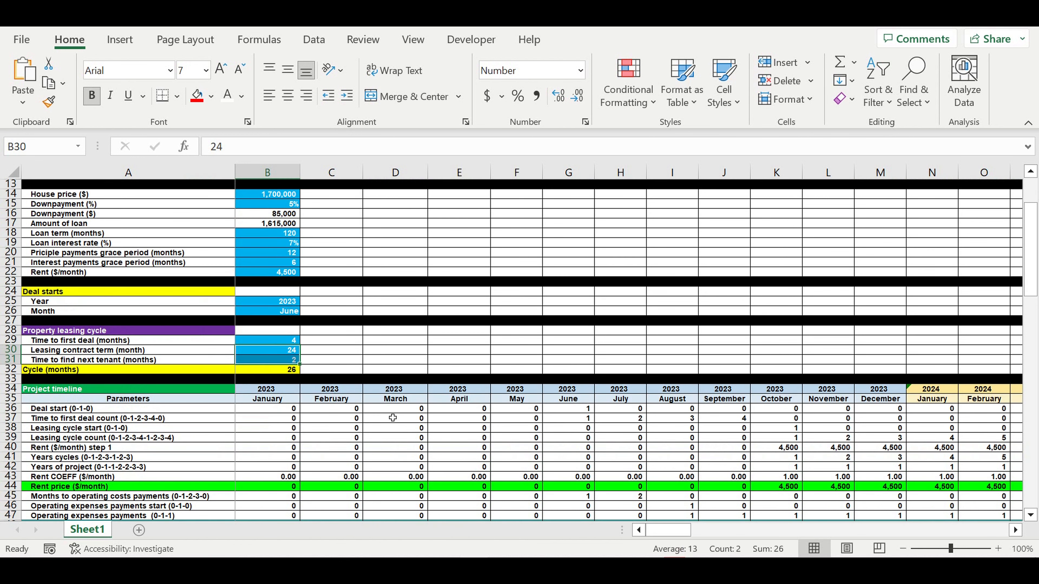
{"action": "scroll", "coordinate": [387, 427], "scroll_direction": "down", "scroll_amount": 6}
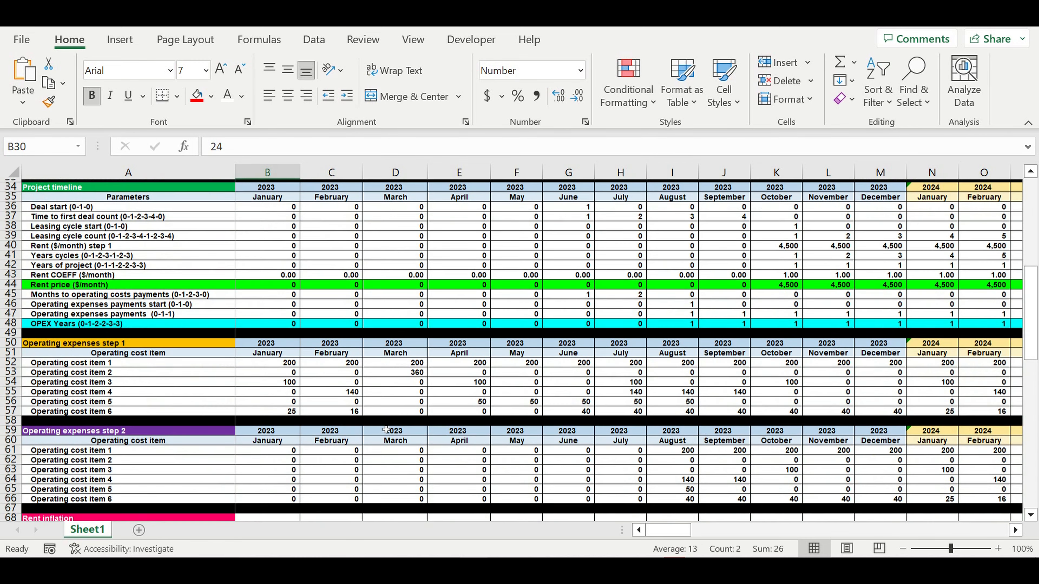
{"action": "scroll", "coordinate": [386, 429], "scroll_direction": "down", "scroll_amount": 6}
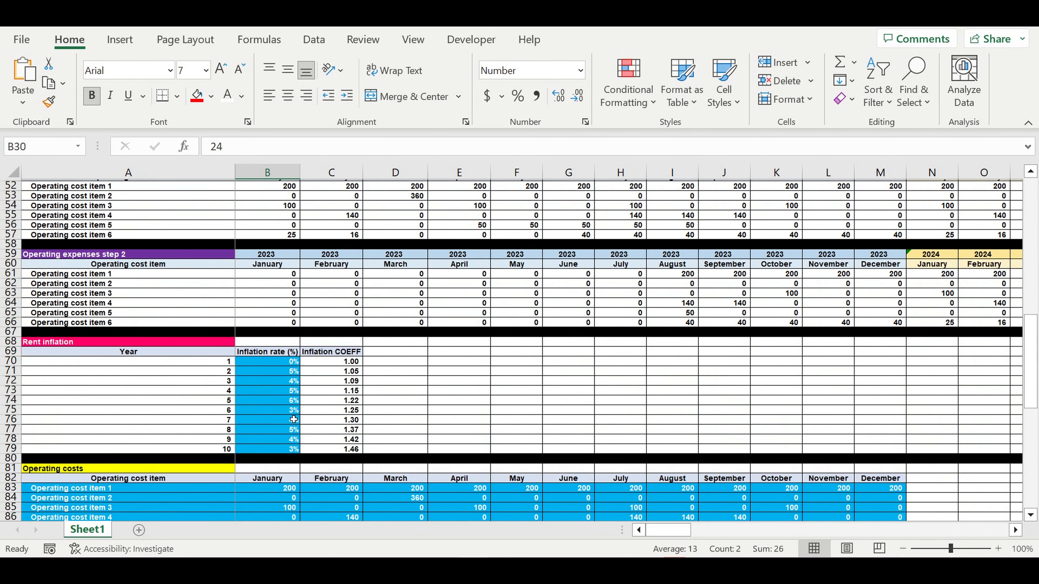
{"action": "left_click_drag", "start_coordinate": [285, 362], "coordinate": [282, 448]}
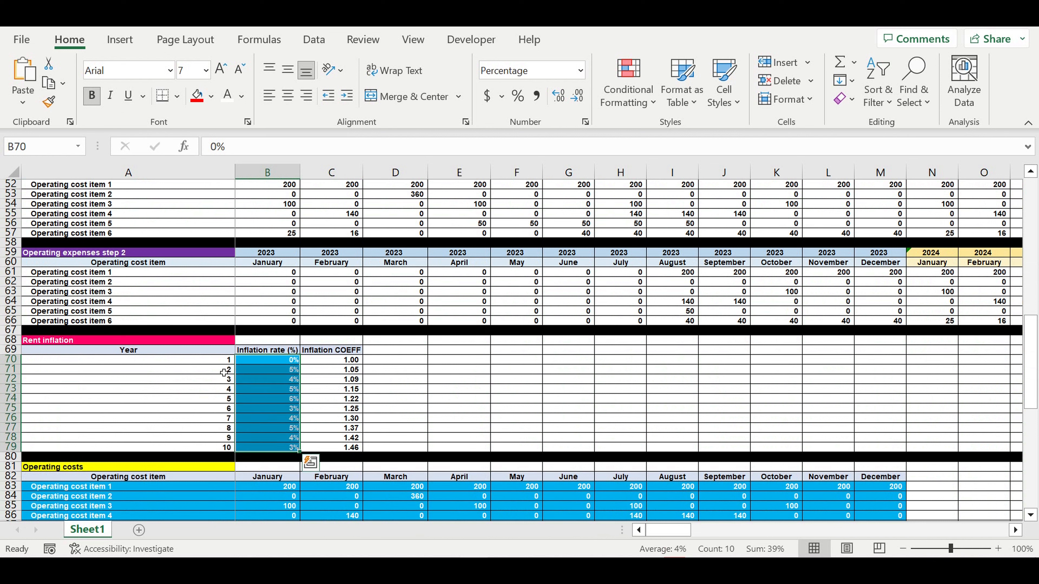
{"action": "left_click", "coordinate": [213, 364]}
{"action": "left_click", "coordinate": [213, 370]}
{"action": "left_click", "coordinate": [213, 379]}
{"action": "left_click", "coordinate": [213, 389]}
{"action": "left_click_drag", "start_coordinate": [213, 398], "coordinate": [213, 408]}
{"action": "left_click", "coordinate": [214, 430]}
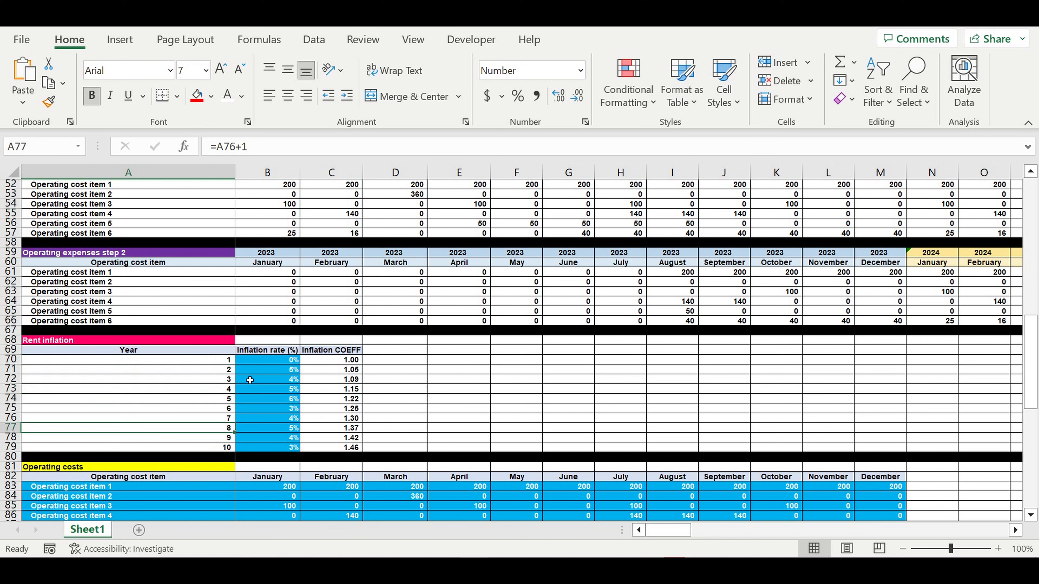
{"action": "left_click_drag", "start_coordinate": [286, 360], "coordinate": [271, 450]}
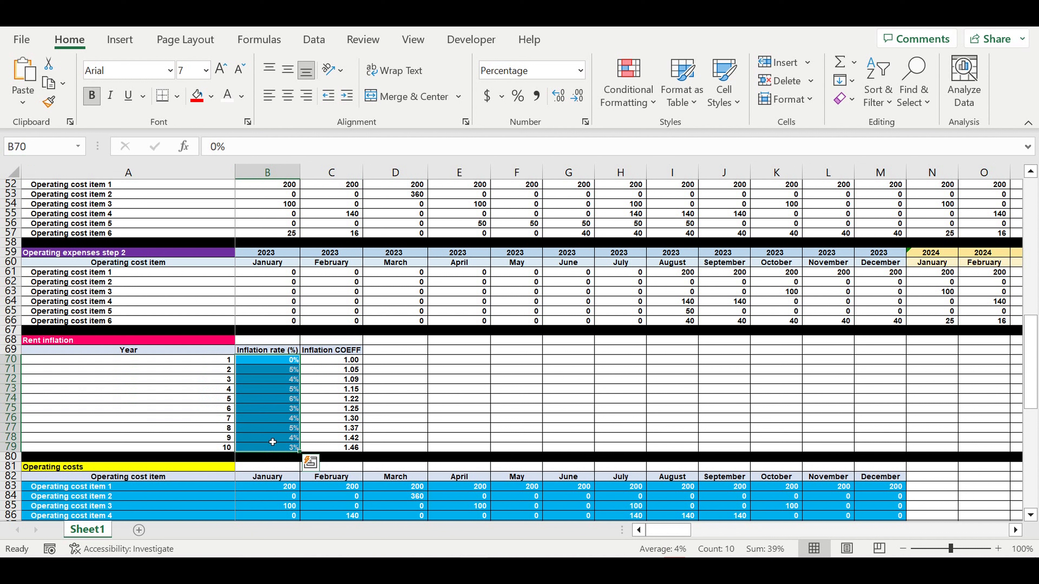
{"action": "left_click", "coordinate": [271, 411]}
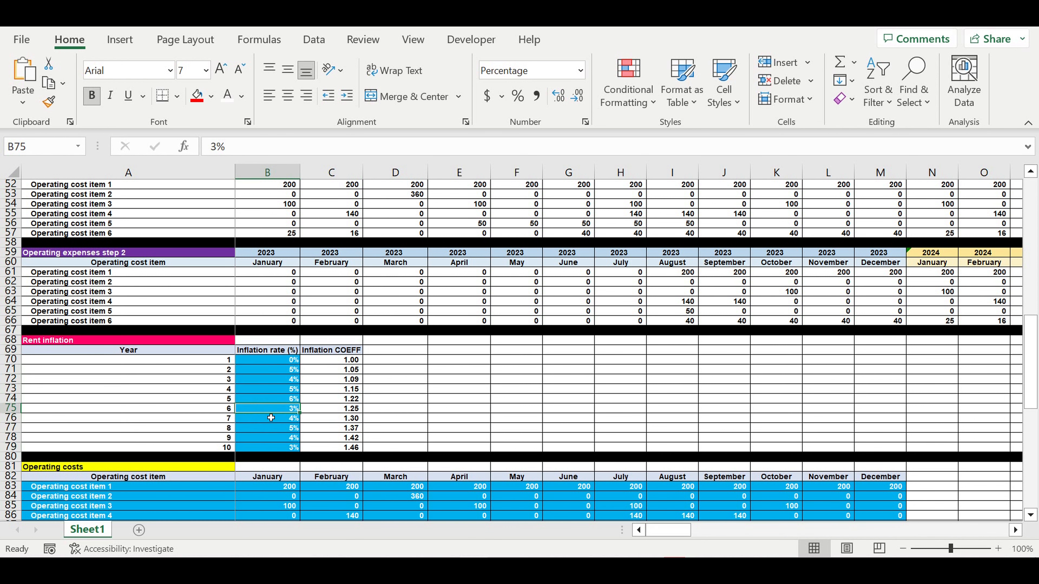
{"action": "scroll", "coordinate": [272, 415], "scroll_direction": "down", "scroll_amount": 2}
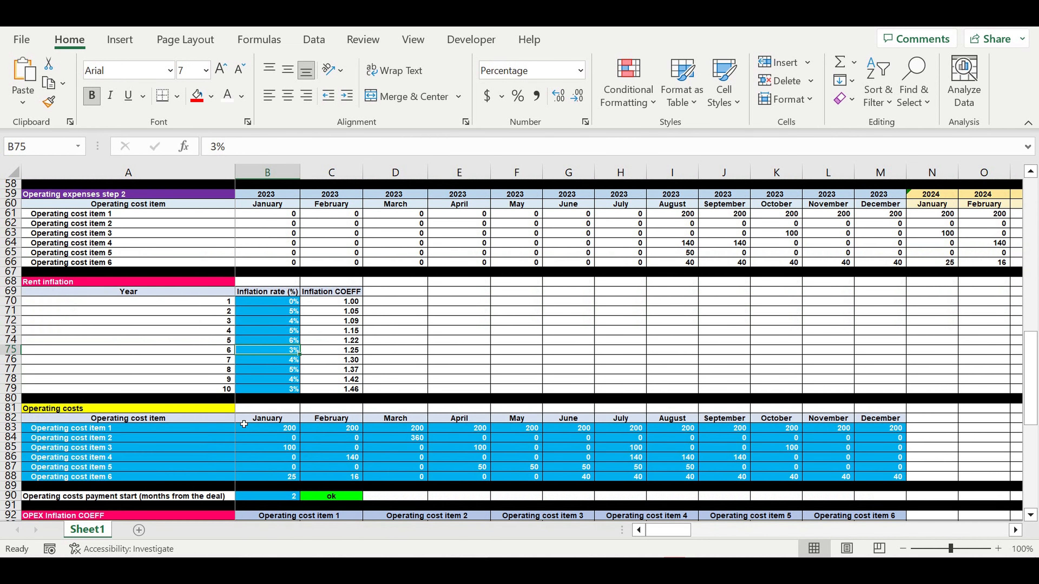
Go over the operating costs table, covering the six cost item names and their monthly amounts from January to December in B83:M88
{"action": "left_click", "coordinate": [217, 428]}
{"action": "left_click_drag", "start_coordinate": [345, 448], "coordinate": [879, 487]}
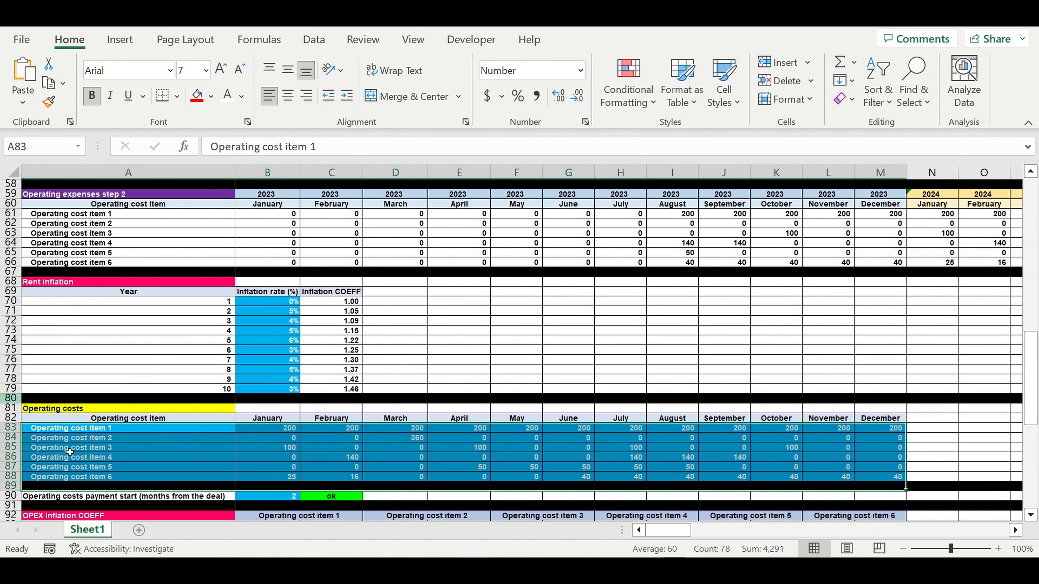
{"action": "left_click_drag", "start_coordinate": [73, 430], "coordinate": [76, 480]}
{"action": "left_click_drag", "start_coordinate": [285, 429], "coordinate": [866, 488]}
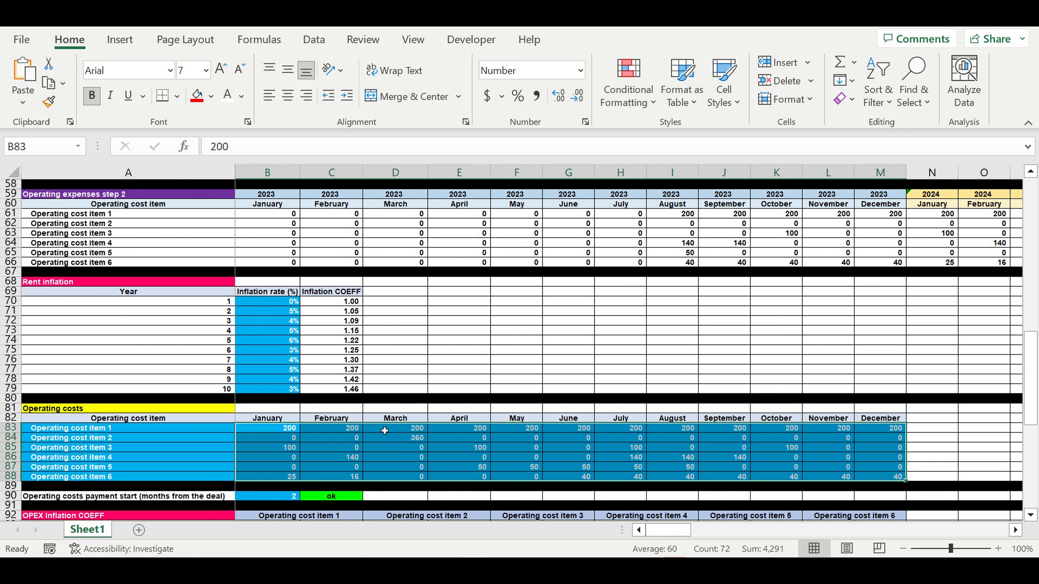
{"action": "left_click", "coordinate": [285, 433]}
{"action": "left_click_drag", "start_coordinate": [402, 451], "coordinate": [864, 485]}
Try an operating costs payment start of 7 months from the deal in B90
{"action": "scroll", "coordinate": [603, 459], "scroll_direction": "down", "scroll_amount": 3}
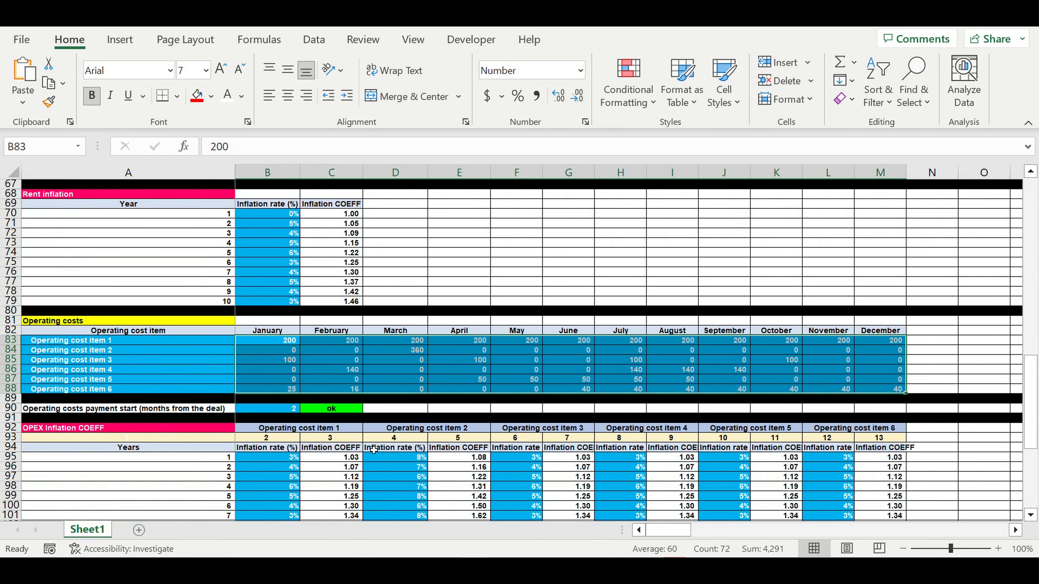
{"action": "left_click", "coordinate": [268, 412]}
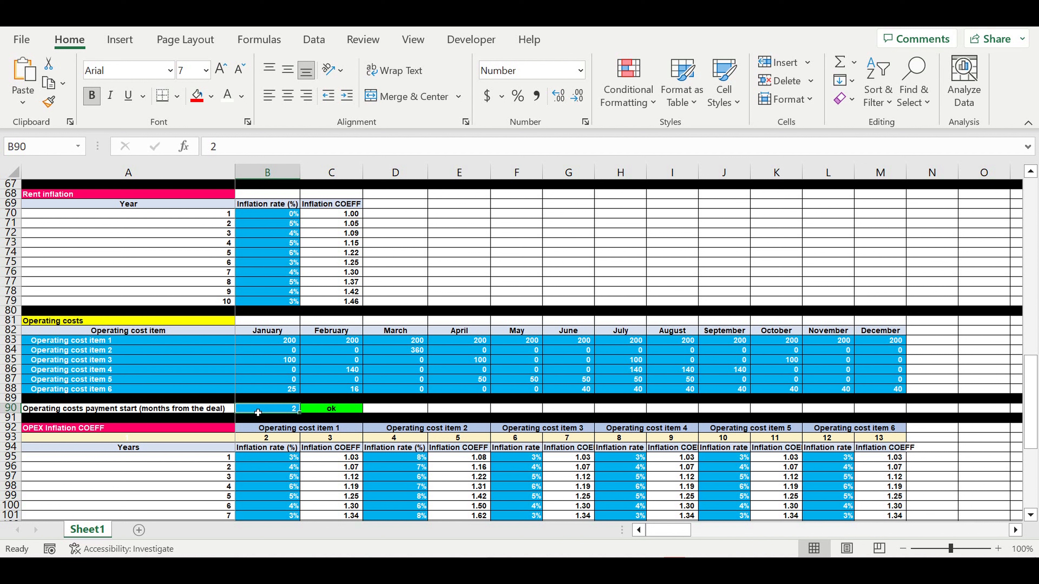
{"action": "type", "text": "7"}
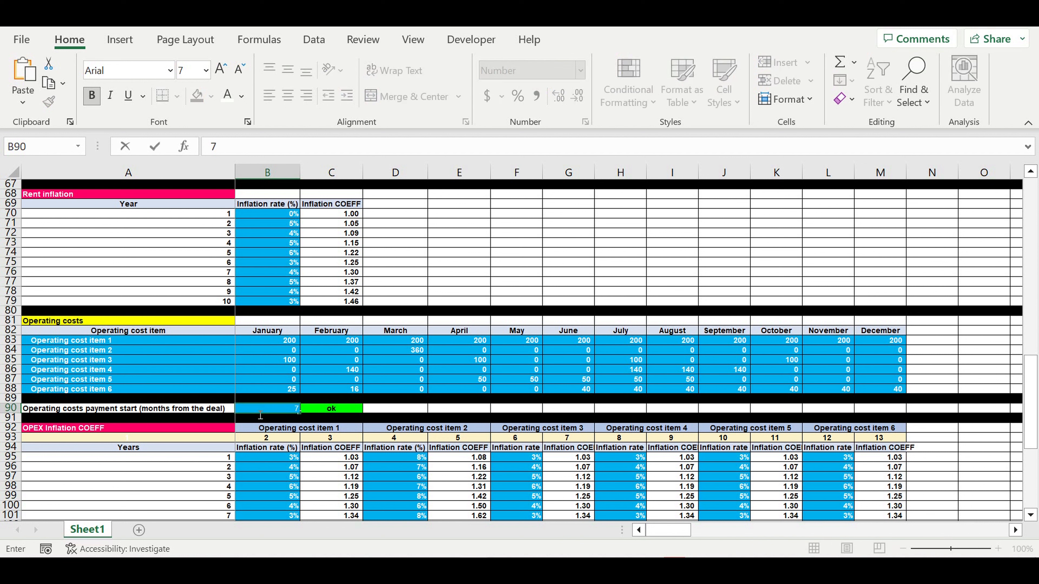
{"action": "key", "text": "Return"}
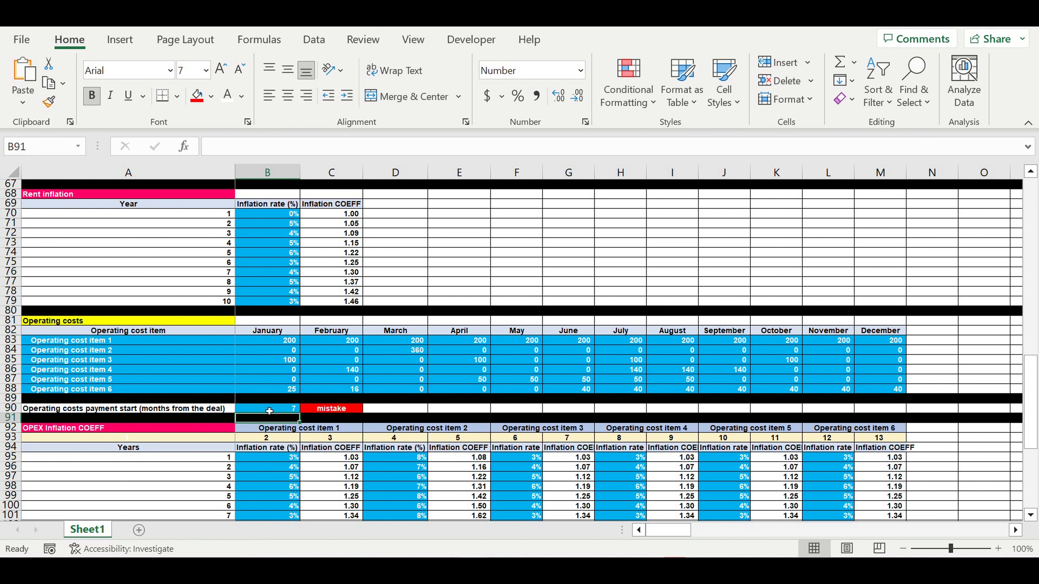
Compare the operating costs payment start with the time to first deal in the property leasing cycle
{"action": "left_click", "coordinate": [271, 410]}
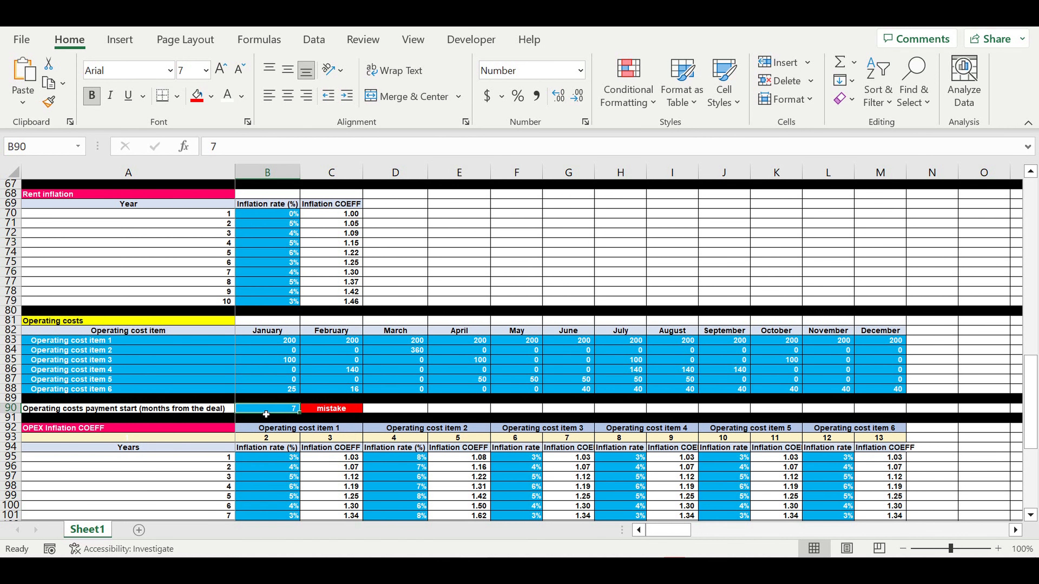
{"action": "scroll", "coordinate": [296, 384], "scroll_direction": "up", "scroll_amount": 4}
{"action": "scroll", "coordinate": [297, 353], "scroll_direction": "up", "scroll_amount": 11}
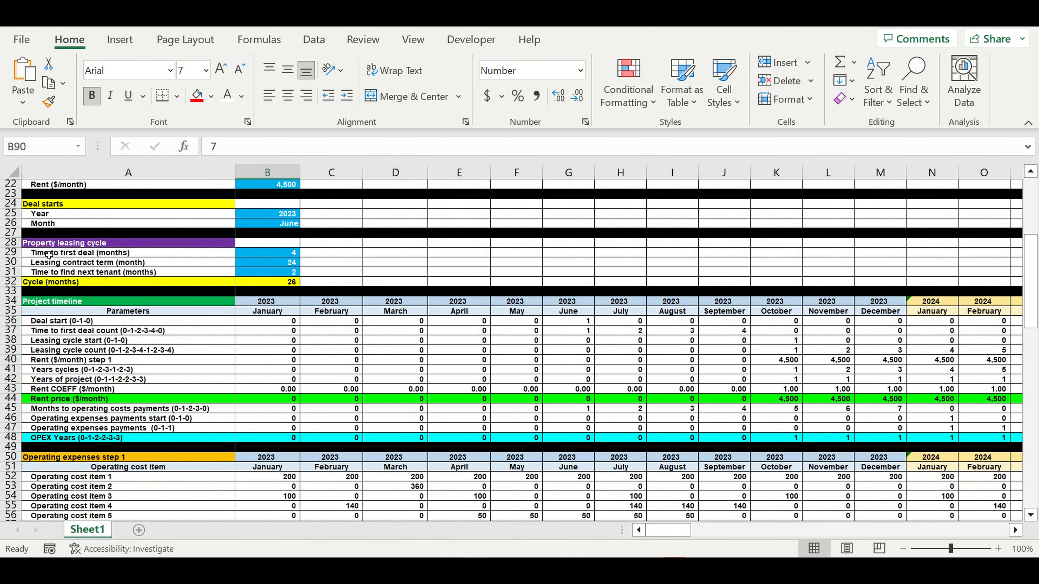
{"action": "left_click", "coordinate": [50, 254]}
{"action": "left_click", "coordinate": [278, 254]}
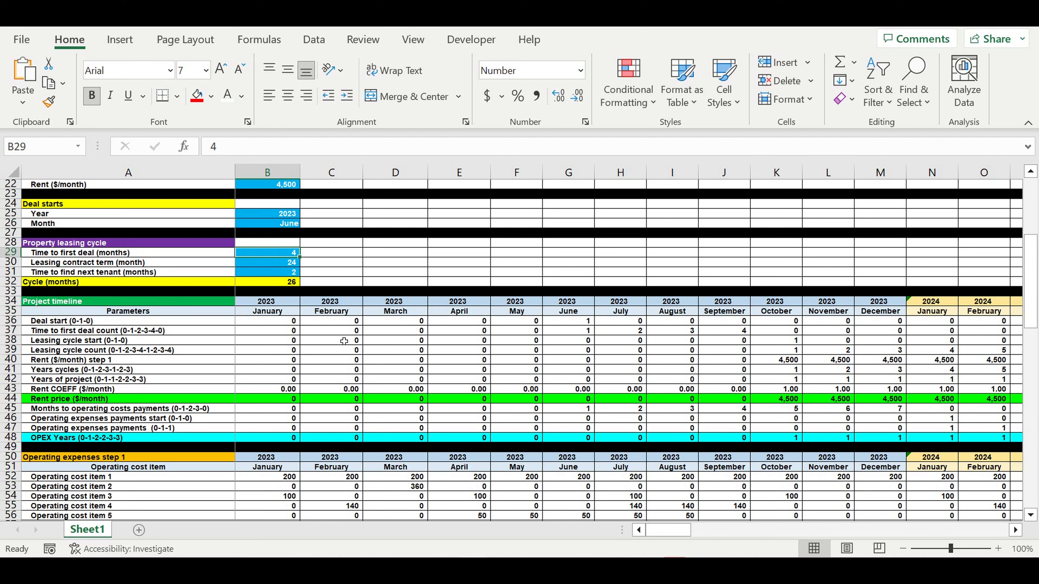
Set the operating costs payment start in B90 to 3 months from the deal and check its validation cell
{"action": "scroll", "coordinate": [362, 365], "scroll_direction": "down", "scroll_amount": 2}
{"action": "scroll", "coordinate": [362, 365], "scroll_direction": "down", "scroll_amount": 13}
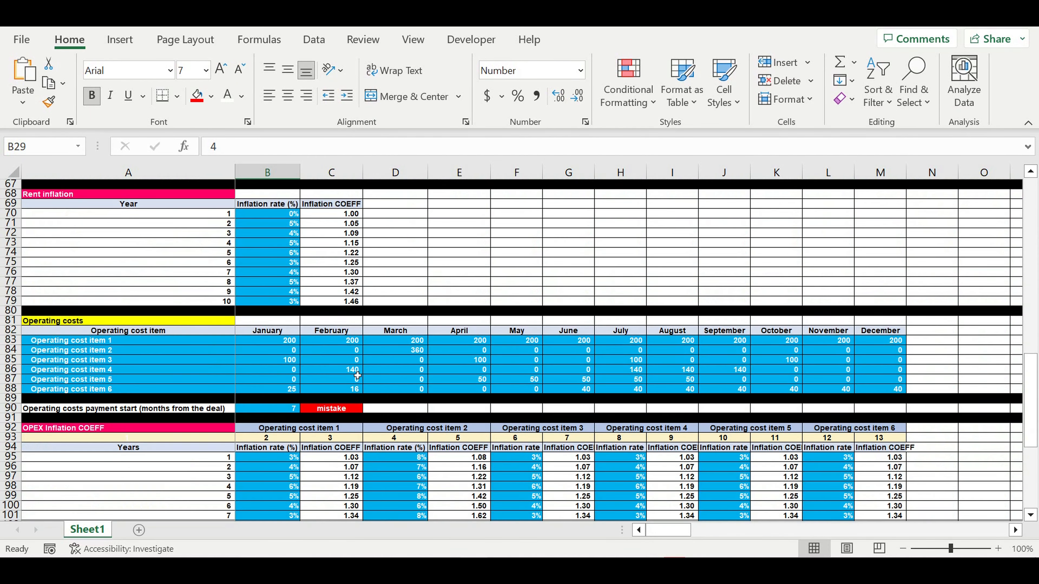
{"action": "left_click", "coordinate": [274, 409]}
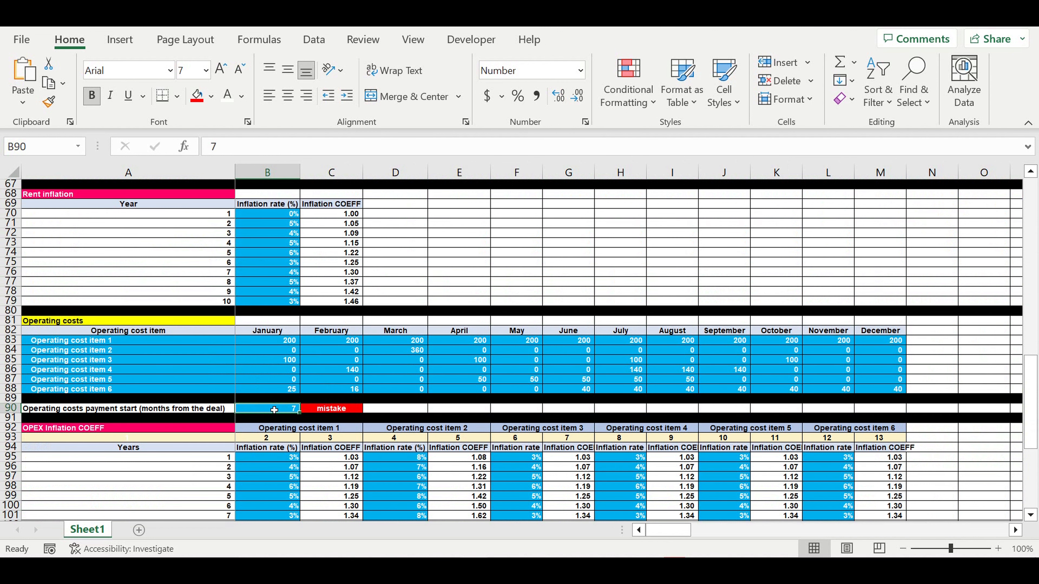
{"action": "type", "text": "3"}
{"action": "key", "text": "Return"}
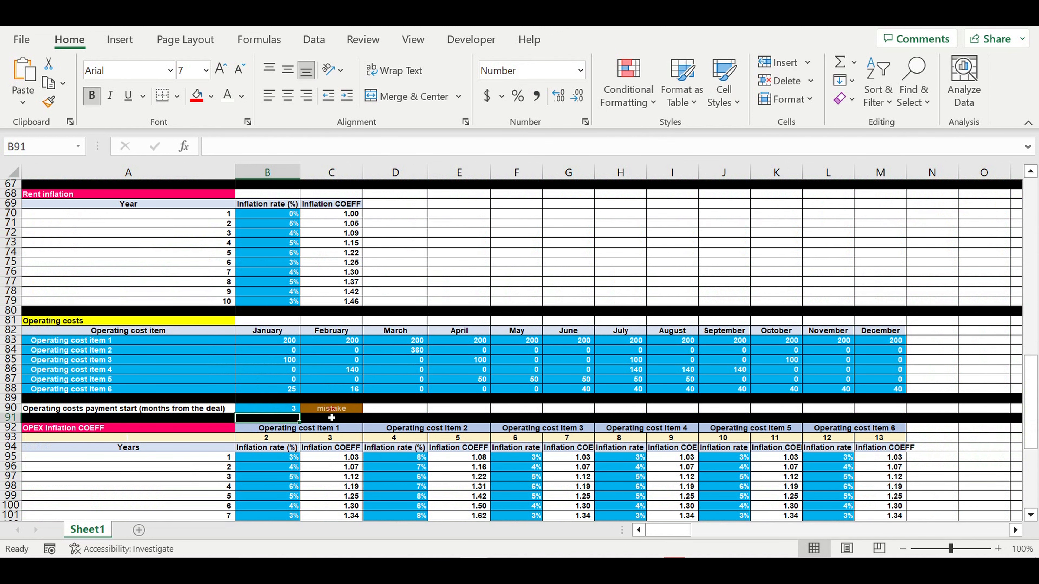
{"action": "left_click", "coordinate": [335, 409]}
Review the operating cost items alongside the yearly inflation rates for the first three items in the OPEX inflation table
{"action": "left_click", "coordinate": [346, 476]}
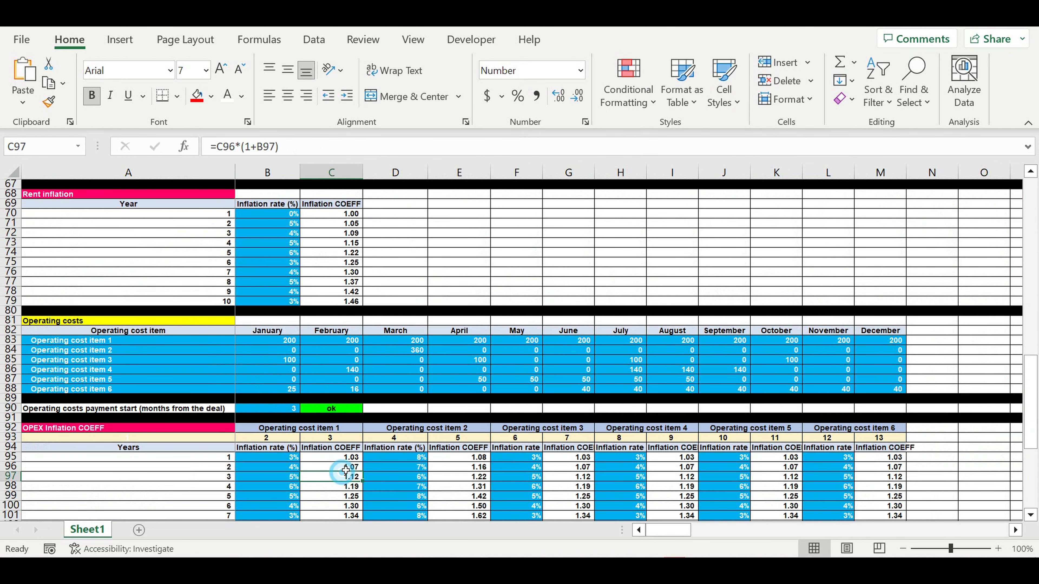
{"action": "scroll", "coordinate": [344, 466], "scroll_direction": "down", "scroll_amount": 3}
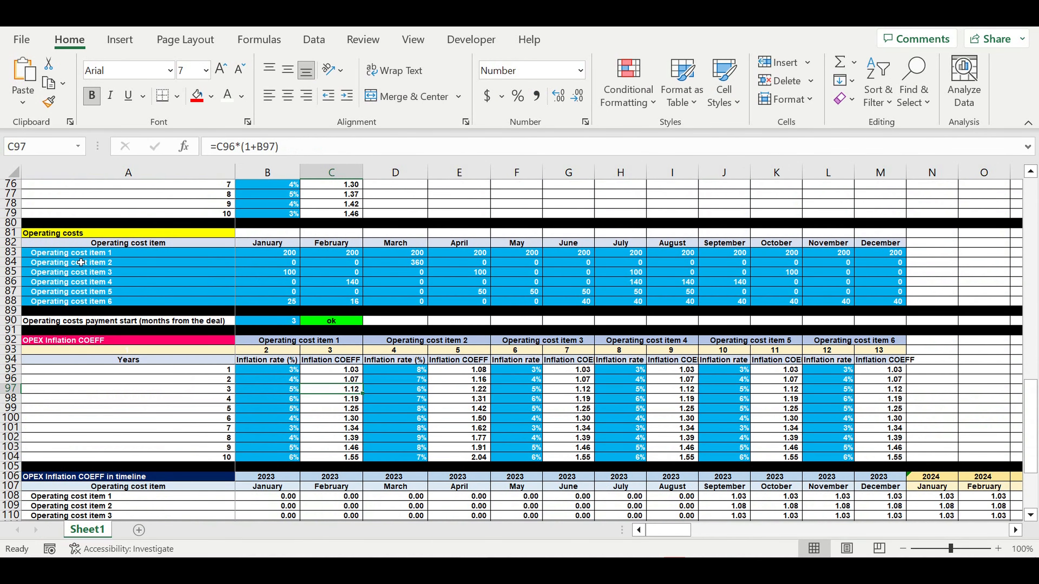
{"action": "left_click_drag", "start_coordinate": [76, 254], "coordinate": [72, 302]}
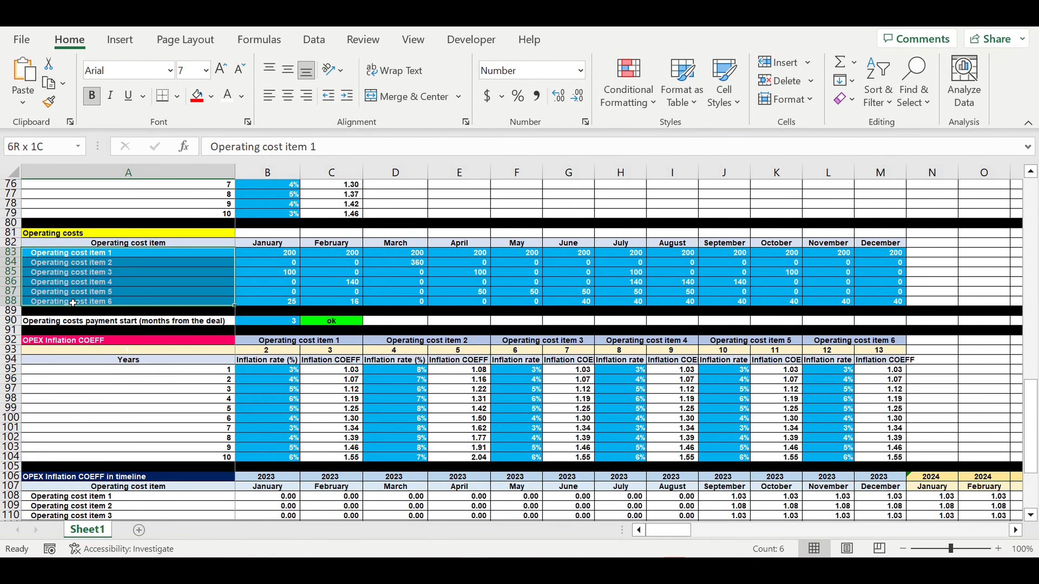
{"action": "left_click_drag", "start_coordinate": [265, 370], "coordinate": [261, 459]}
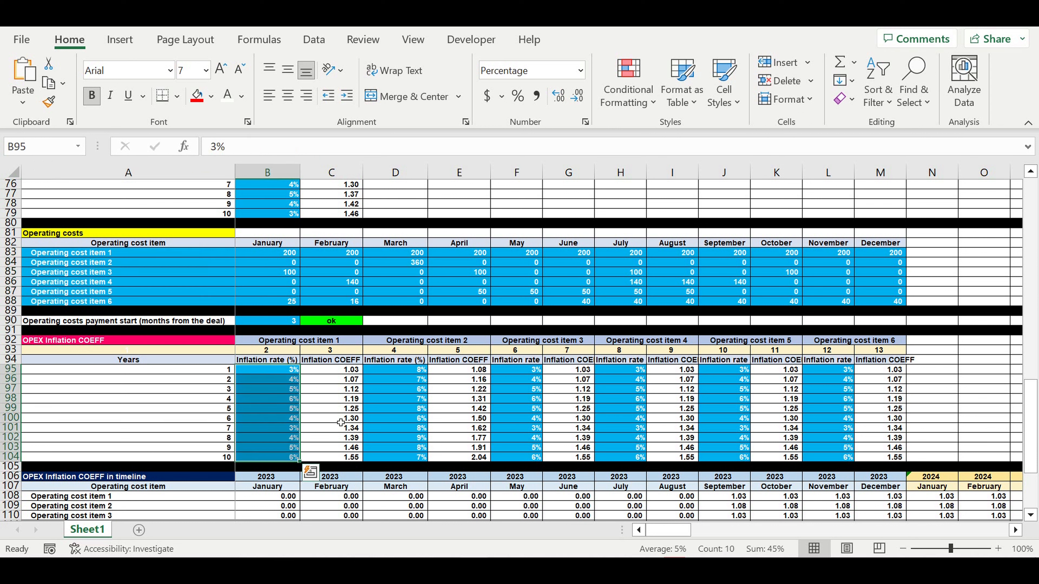
{"action": "left_click_drag", "start_coordinate": [405, 370], "coordinate": [398, 458]}
{"action": "left_click_drag", "start_coordinate": [522, 373], "coordinate": [518, 457]}
Inspect the operating cost item headings in row 92 of the OPEX inflation table, from item 1 to item 5
{"action": "left_click", "coordinate": [274, 338]}
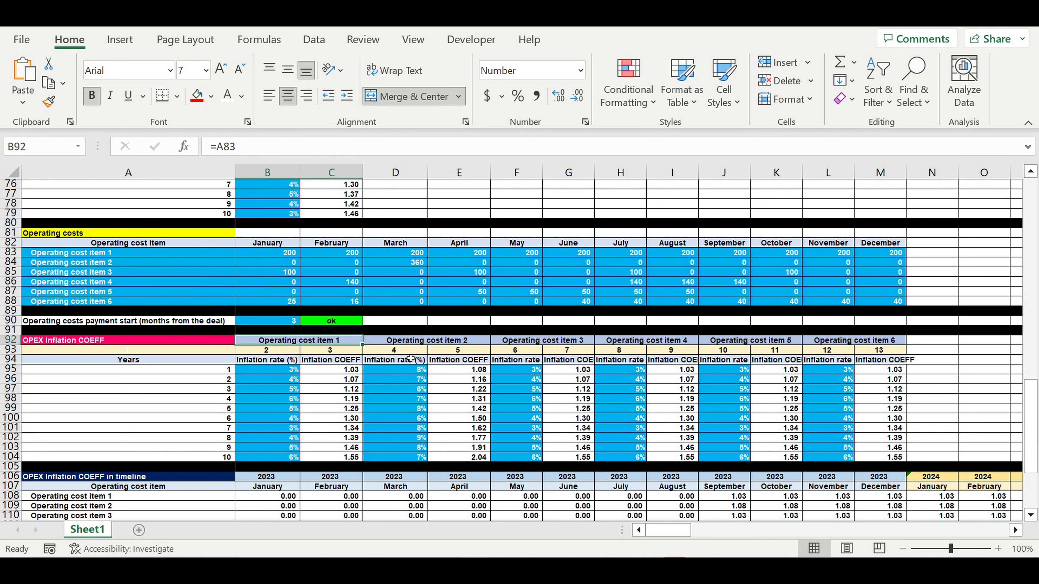
{"action": "left_click", "coordinate": [432, 342]}
{"action": "left_click", "coordinate": [535, 340]}
{"action": "left_click", "coordinate": [614, 341]}
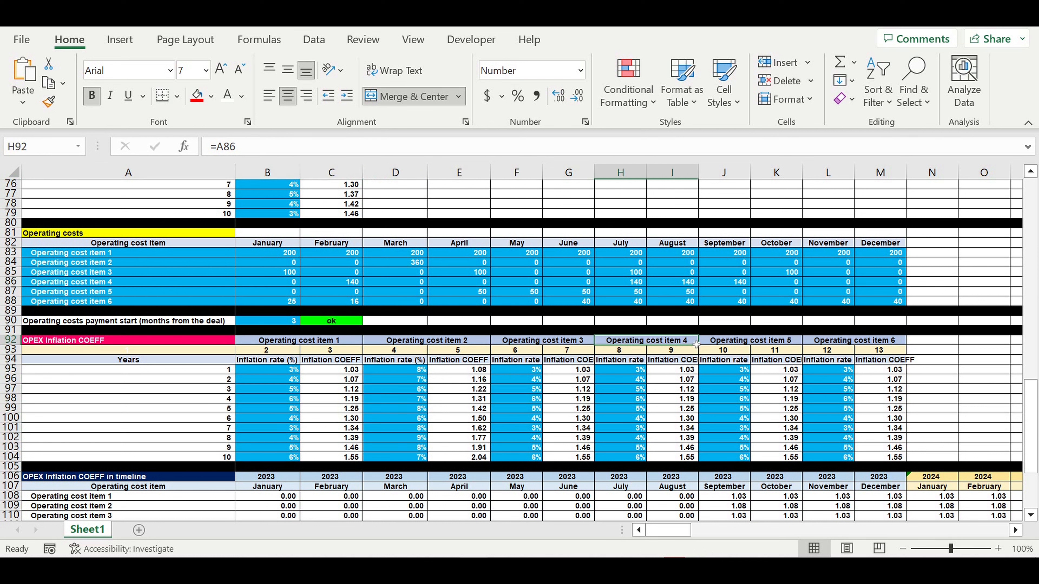
{"action": "left_click", "coordinate": [728, 340]}
Examine the years, the inflation rates of cost items 1 and 2, and the inflation coefficients of item 1
{"action": "left_click_drag", "start_coordinate": [276, 371], "coordinate": [286, 457]}
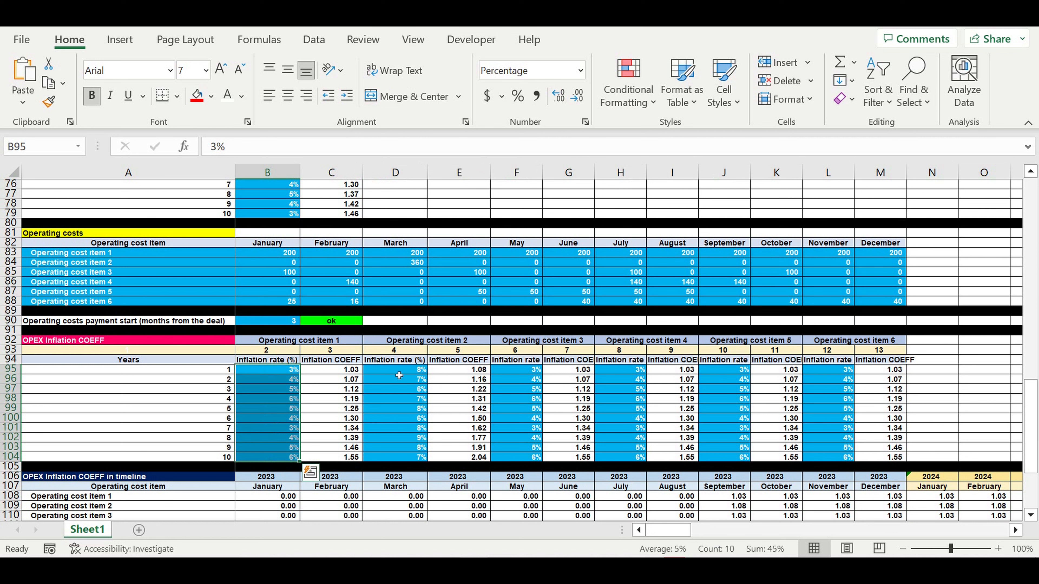
{"action": "left_click_drag", "start_coordinate": [397, 371], "coordinate": [404, 458]}
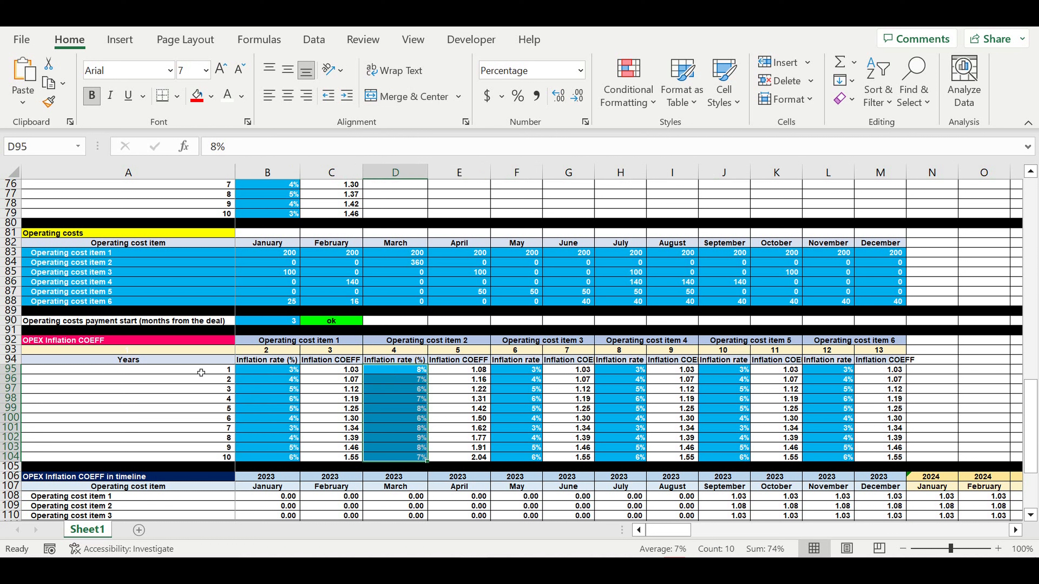
{"action": "left_click_drag", "start_coordinate": [208, 370], "coordinate": [198, 461]}
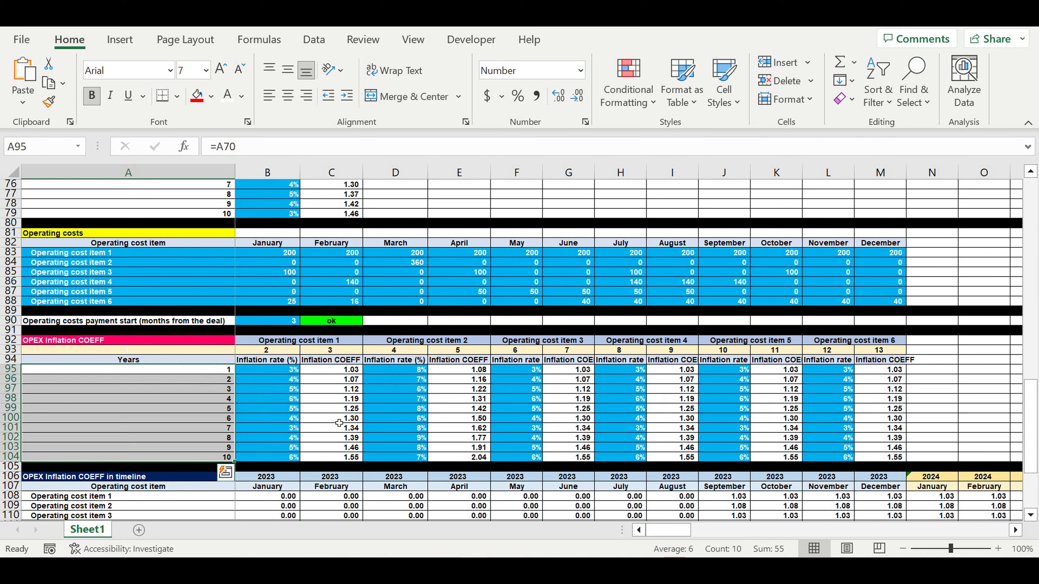
{"action": "left_click_drag", "start_coordinate": [282, 370], "coordinate": [278, 457]}
{"action": "left_click_drag", "start_coordinate": [340, 372], "coordinate": [342, 380]}
{"action": "left_click_drag", "start_coordinate": [342, 425], "coordinate": [342, 458]}
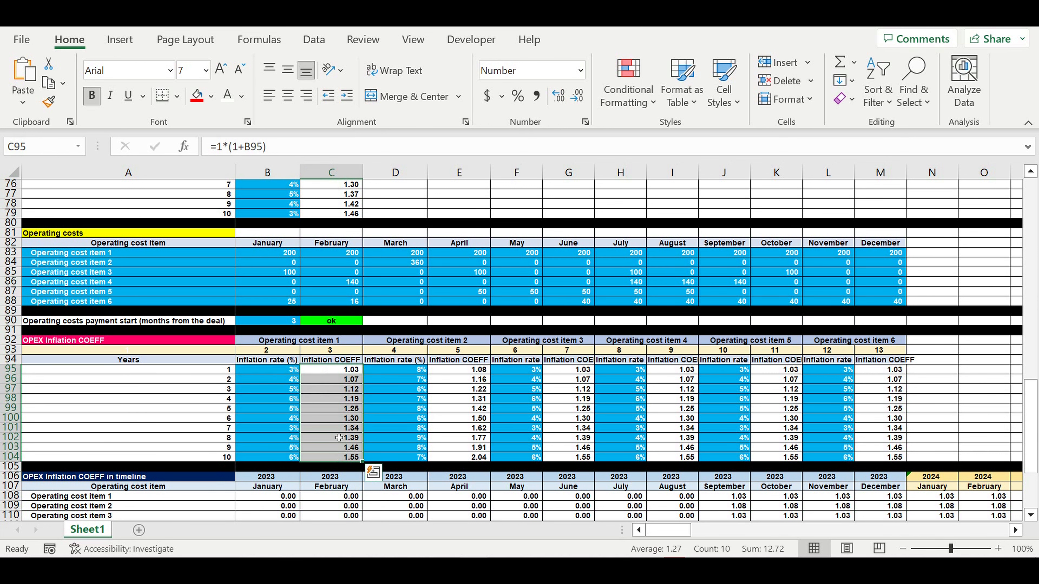
Compare the inflation coefficient columns of operating cost items 1, 2 and 3 in the OPEX inflation table
{"action": "scroll", "coordinate": [343, 421], "scroll_direction": "down", "scroll_amount": 2}
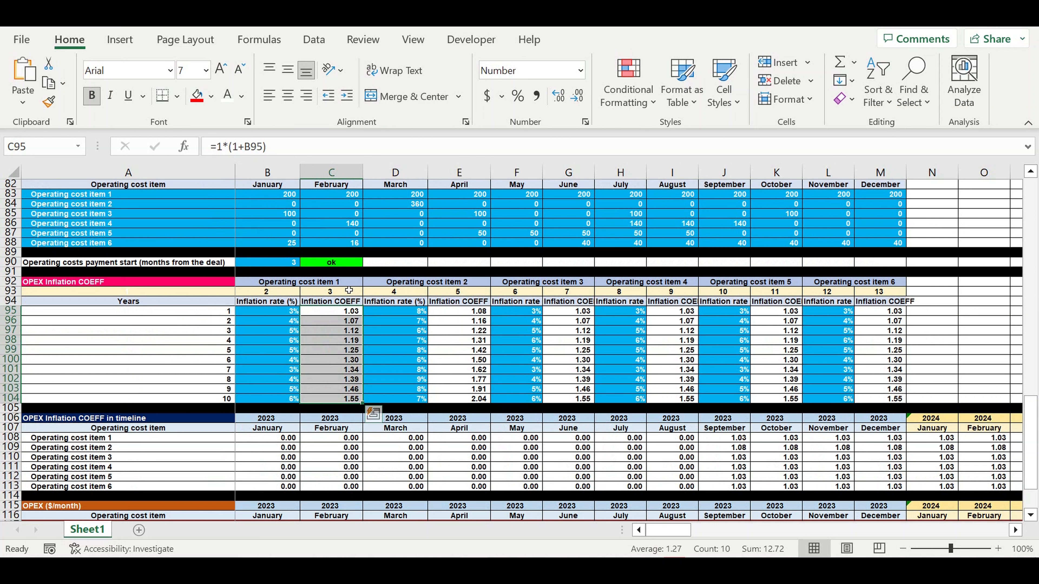
{"action": "left_click", "coordinate": [338, 284]}
{"action": "left_click_drag", "start_coordinate": [343, 314], "coordinate": [339, 403]}
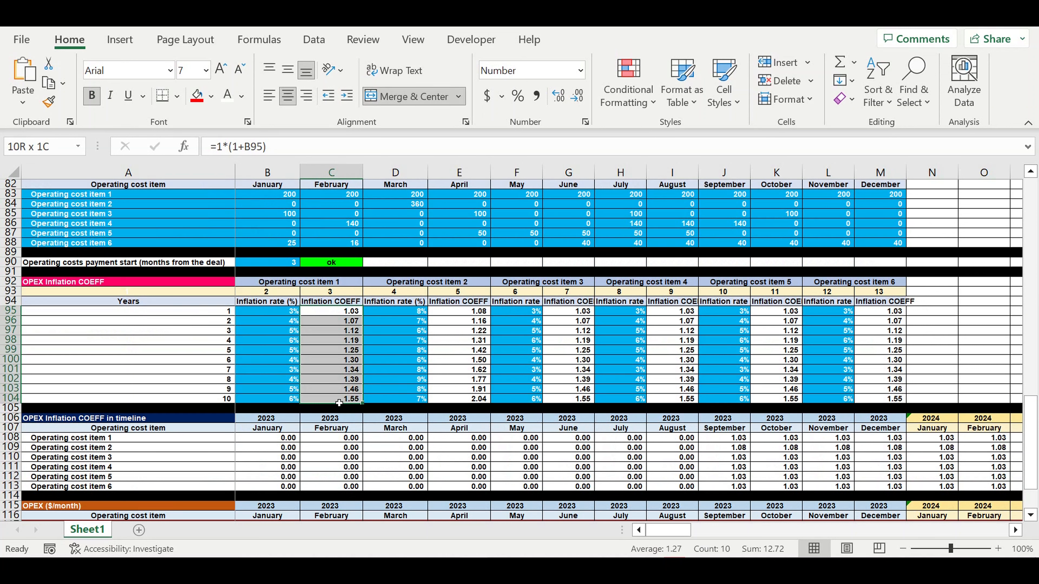
{"action": "left_click", "coordinate": [467, 311]}
{"action": "left_click_drag", "start_coordinate": [469, 318], "coordinate": [471, 400]}
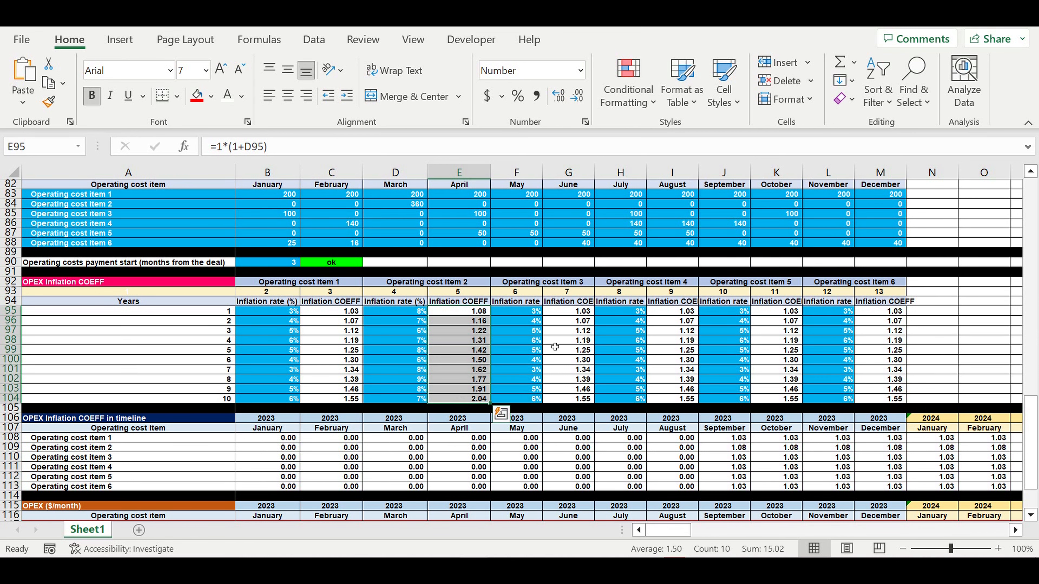
{"action": "left_click_drag", "start_coordinate": [572, 315], "coordinate": [567, 392]}
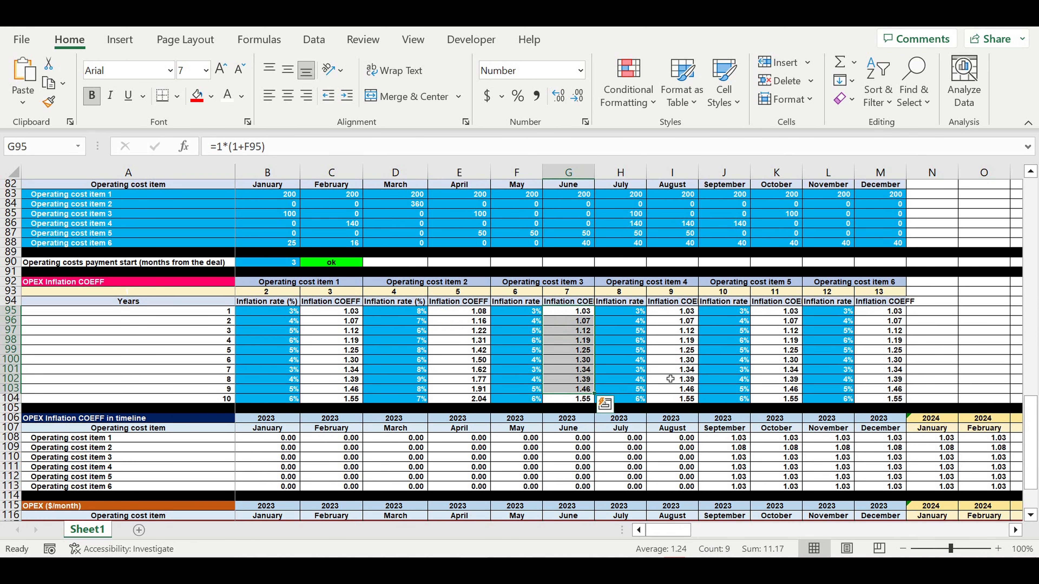
Look over the monthly OPEX table, and recheck the deal start year and month in B25:B26
{"action": "scroll", "coordinate": [567, 392], "scroll_direction": "down", "scroll_amount": 4}
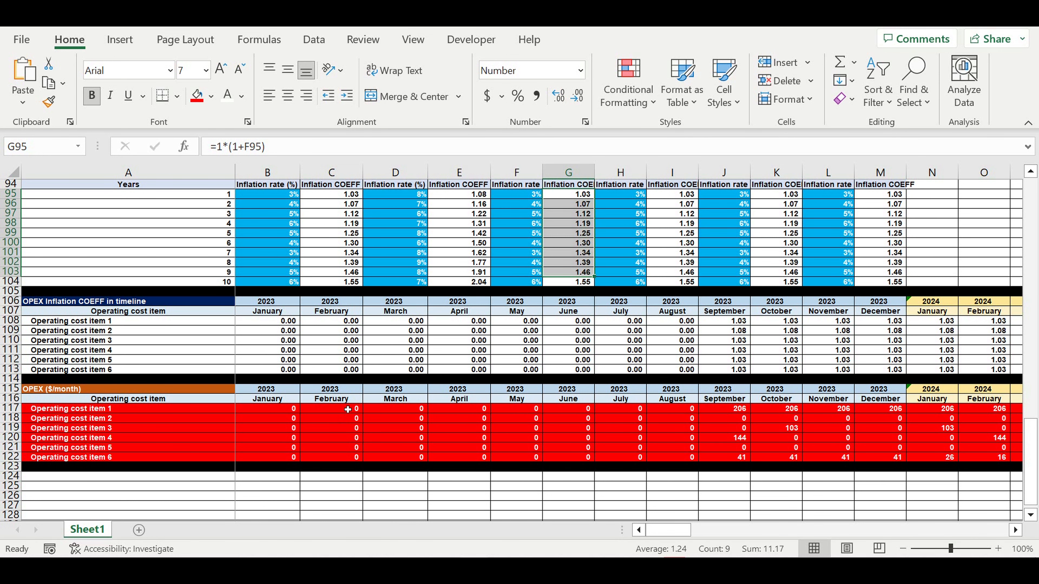
{"action": "scroll", "coordinate": [348, 409], "scroll_direction": "up", "scroll_amount": 13}
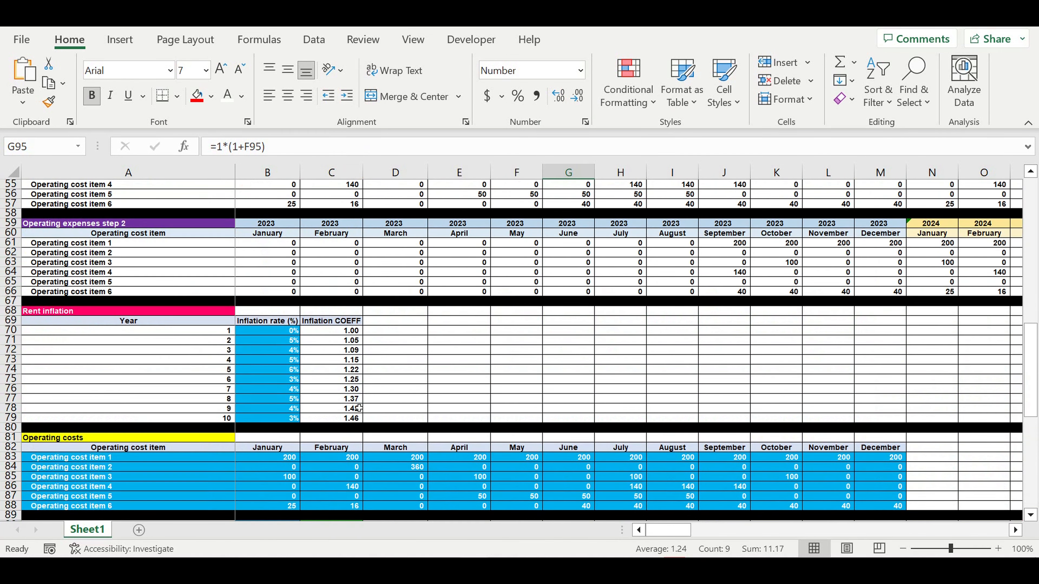
{"action": "scroll", "coordinate": [358, 408], "scroll_direction": "up", "scroll_amount": 12}
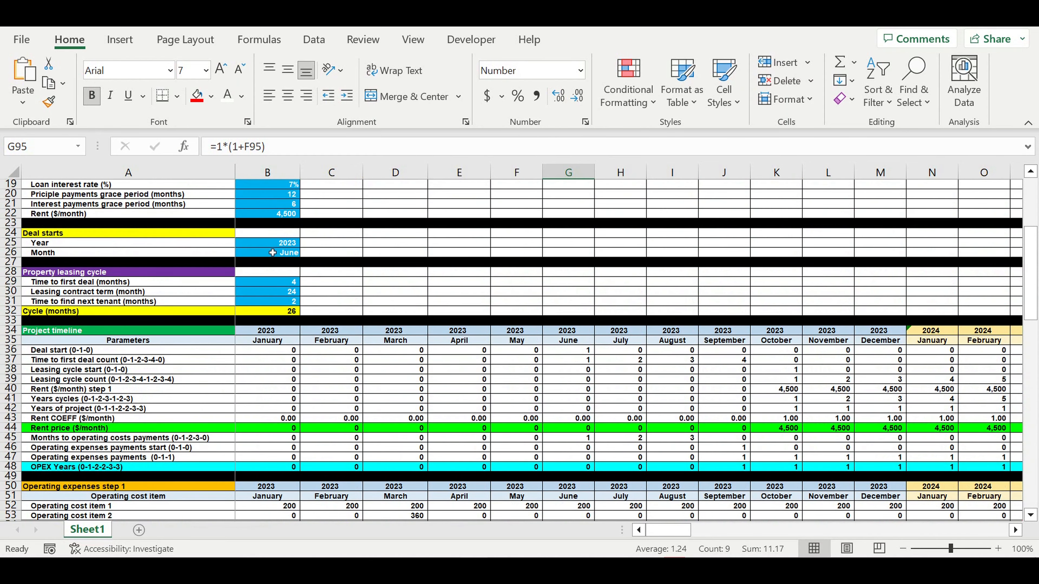
{"action": "left_click_drag", "start_coordinate": [270, 243], "coordinate": [263, 255]}
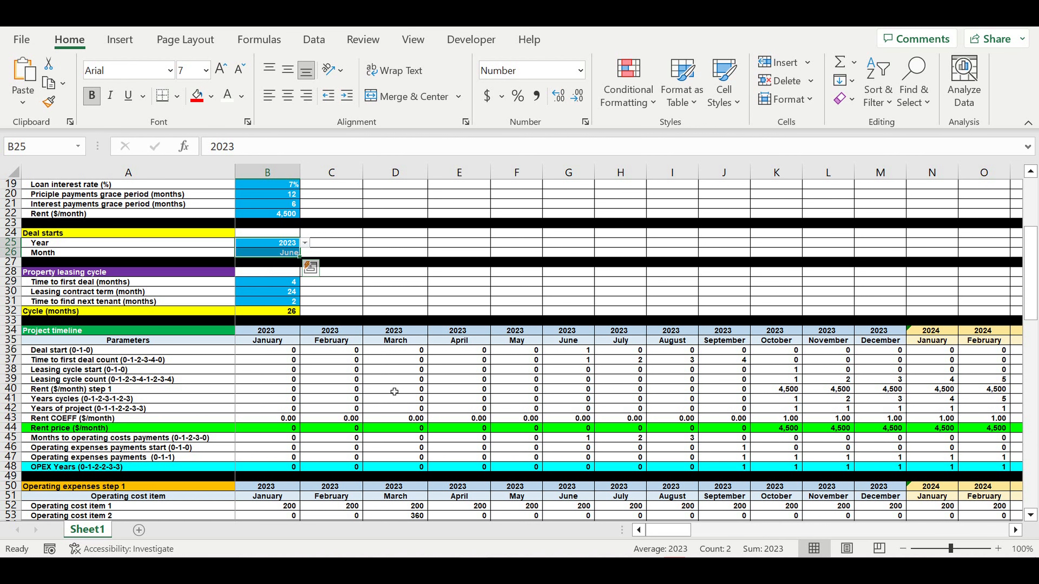
Enter the section title Initial acquisition costs in A124, directly below the monthly OPEX table
{"action": "scroll", "coordinate": [396, 395], "scroll_direction": "down", "scroll_amount": 6}
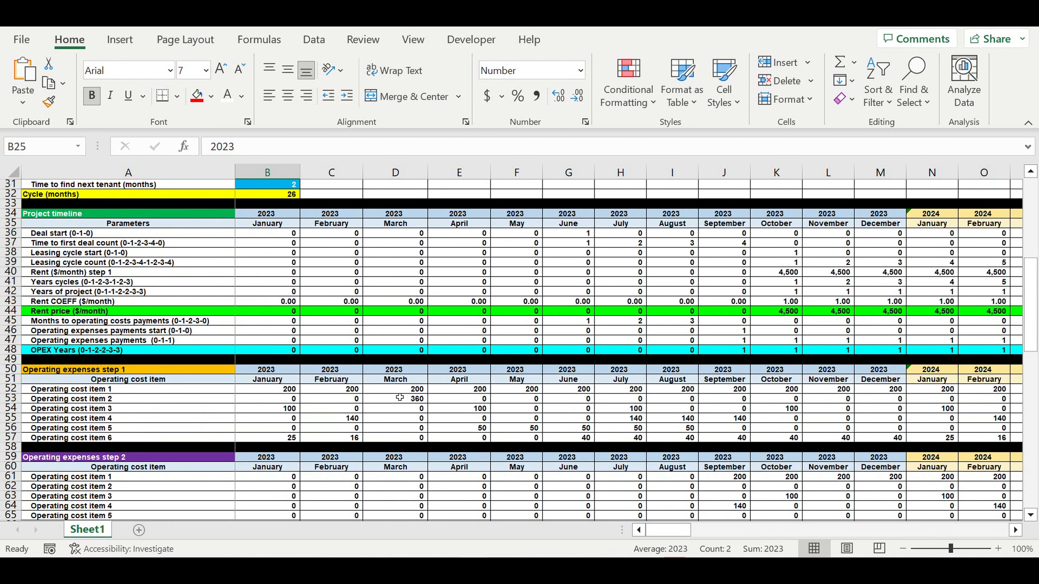
{"action": "scroll", "coordinate": [397, 399], "scroll_direction": "down", "scroll_amount": 14}
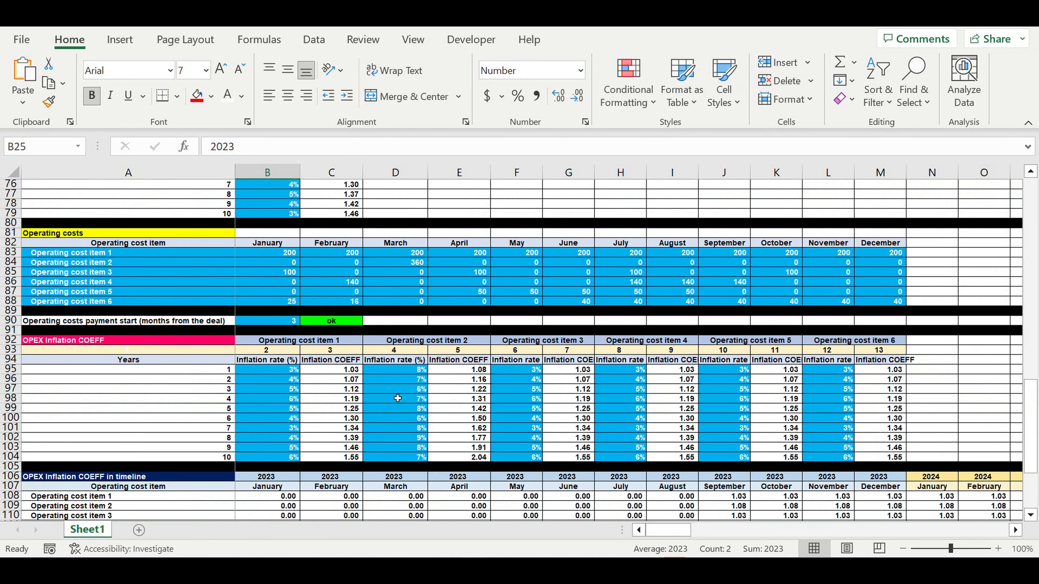
{"action": "scroll", "coordinate": [397, 398], "scroll_direction": "down", "scroll_amount": 6}
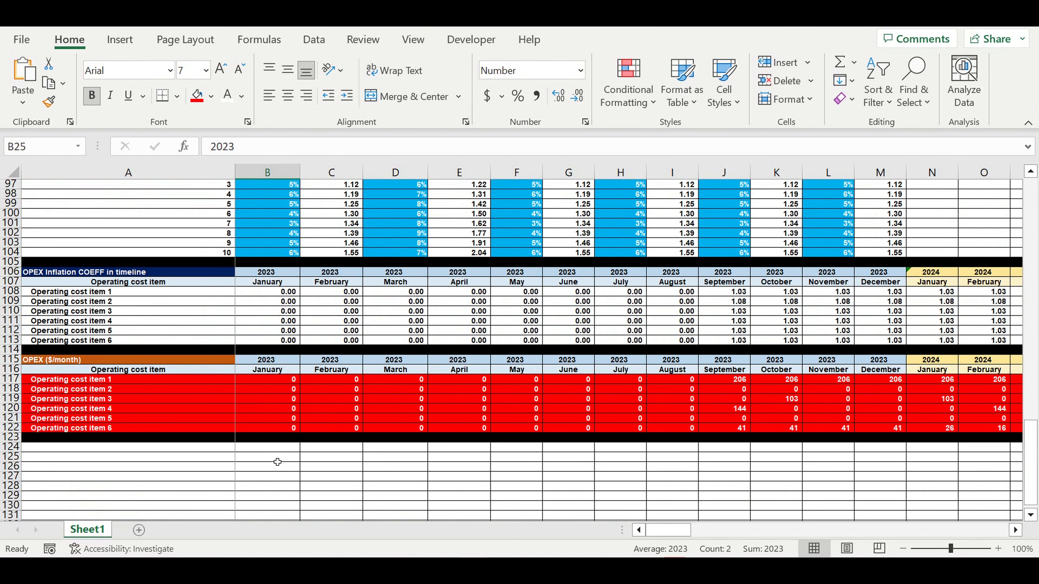
{"action": "left_click_drag", "start_coordinate": [278, 462], "coordinate": [481, 462]}
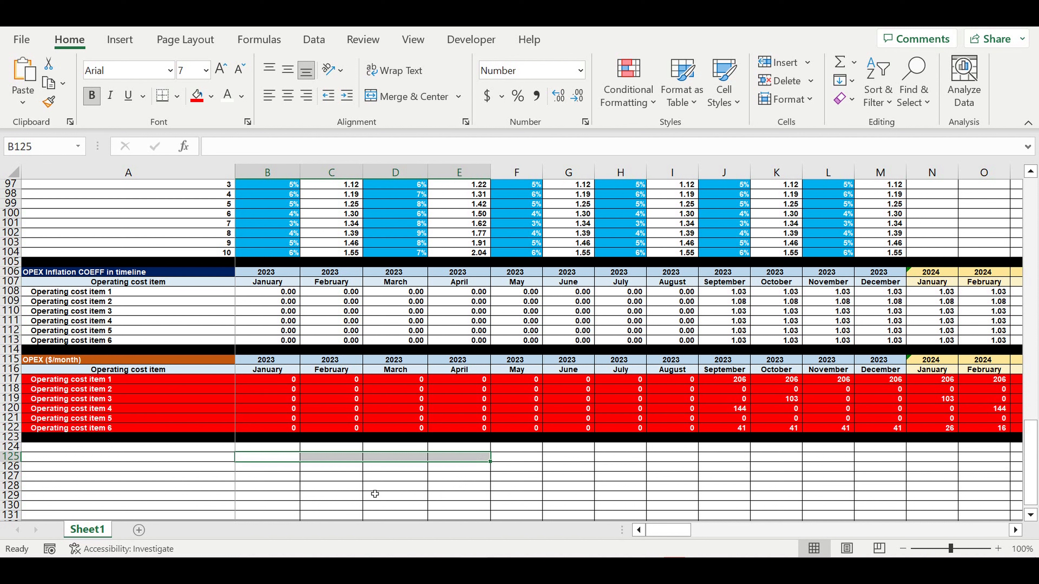
{"action": "left_click", "coordinate": [149, 447]}
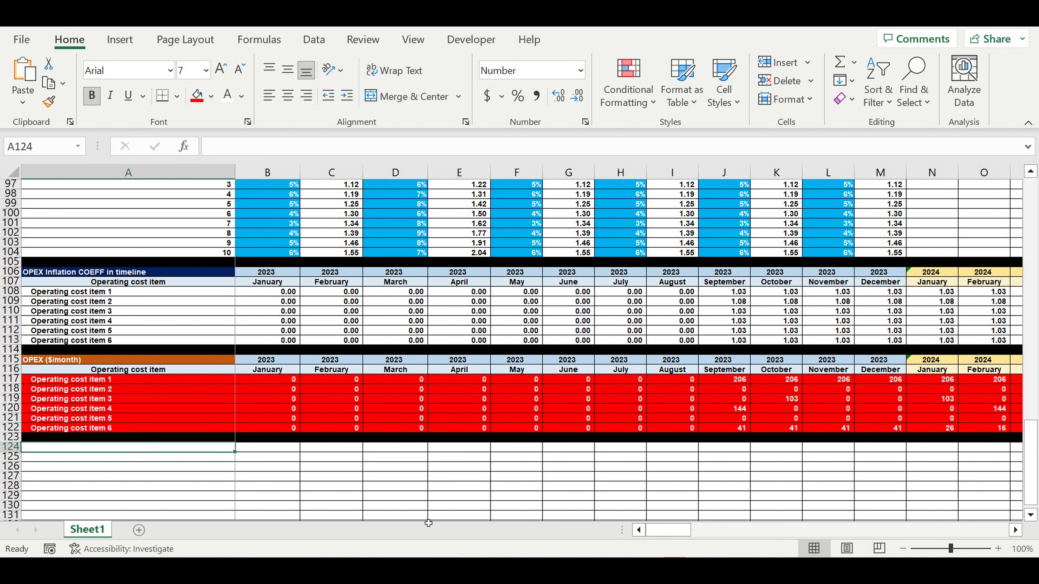
{"action": "type", "text": "Inve"}
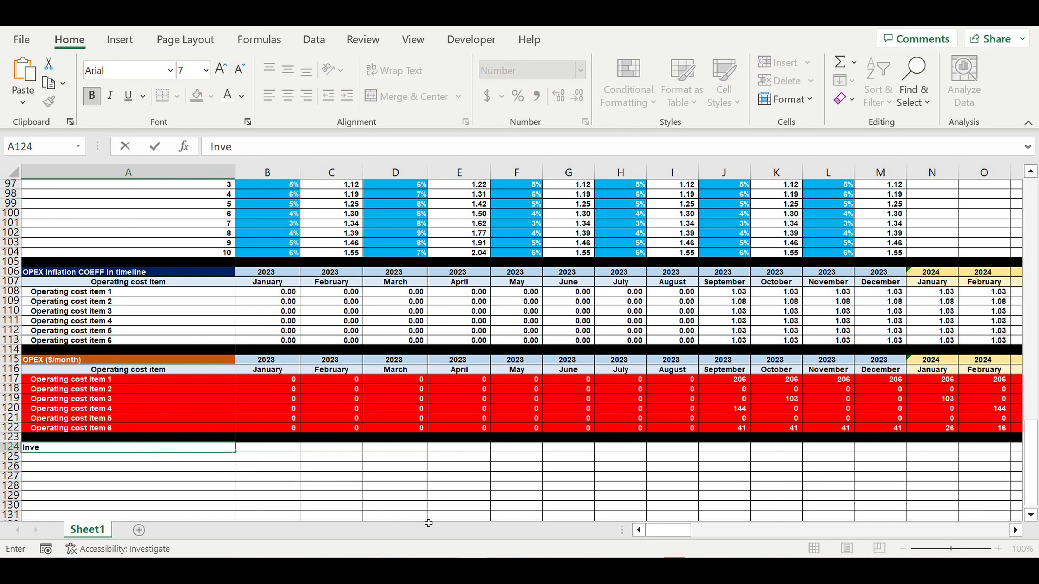
{"action": "key", "text": "BackSpace"}
{"action": "key", "text": "BackSpace"}
{"action": "type", "text": "nin"}
{"action": "type", "text": "tial"}
{"action": "key", "text": "BackSpace"}
{"action": "key", "text": "BackSpace"}
{"action": "key", "text": "BackSpace"}
{"action": "key", "text": "BackSpace"}
{"action": "type", "text": "tial acqiosit"}
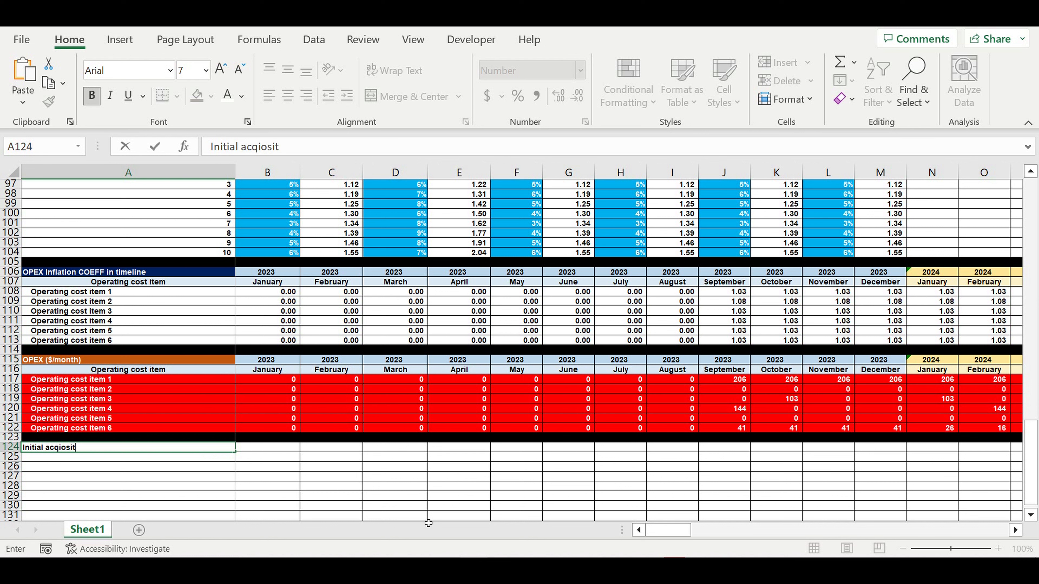
{"action": "type", "text": "ion costs"}
Correct the spelling of "acquisition" in the A124 section title
{"action": "left_click", "coordinate": [262, 152]}
{"action": "type", "text": "u"}
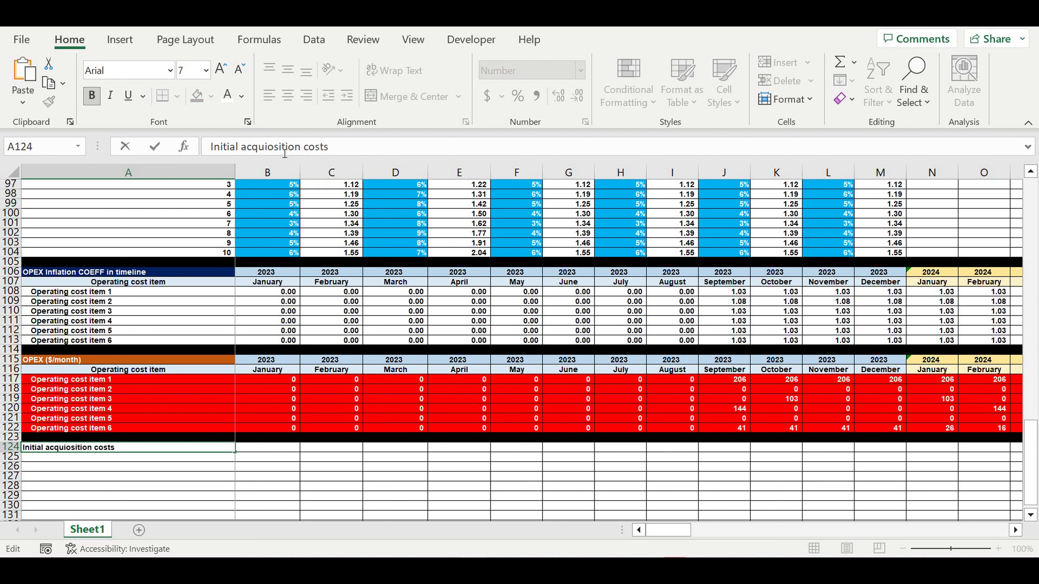
{"action": "left_click_drag", "start_coordinate": [274, 148], "coordinate": [278, 147]}
{"action": "key", "text": "Left"}
{"action": "key", "text": "BackSpace"}
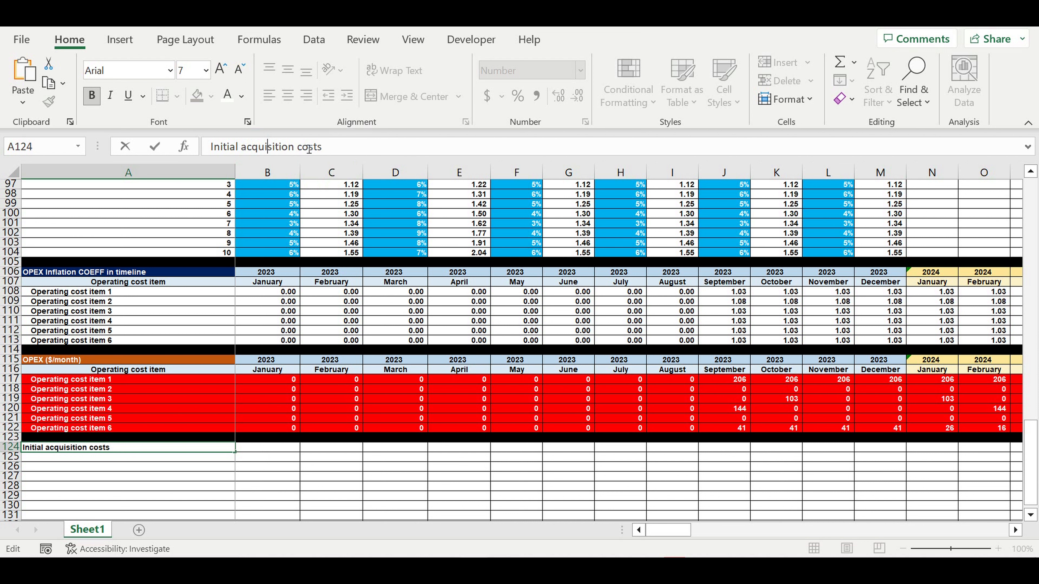
{"action": "key", "text": "Return"}
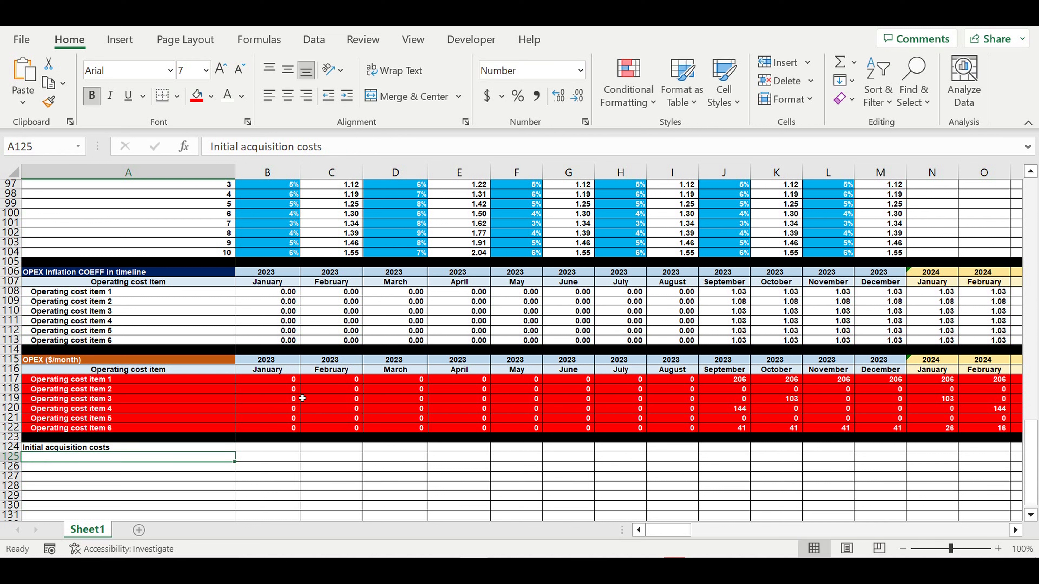
{"action": "left_click", "coordinate": [50, 449]}
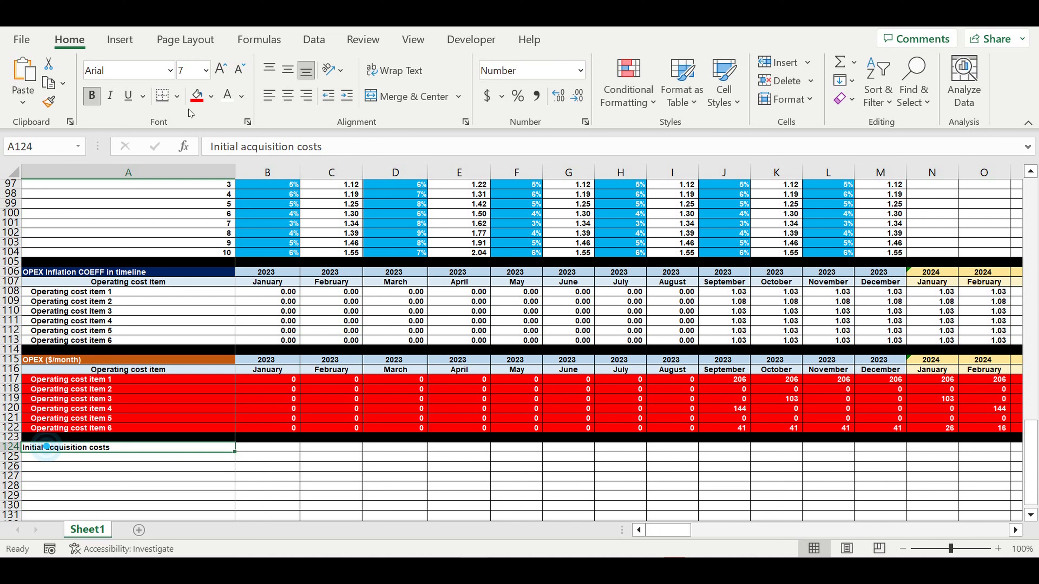
{"action": "left_click", "coordinate": [220, 152]}
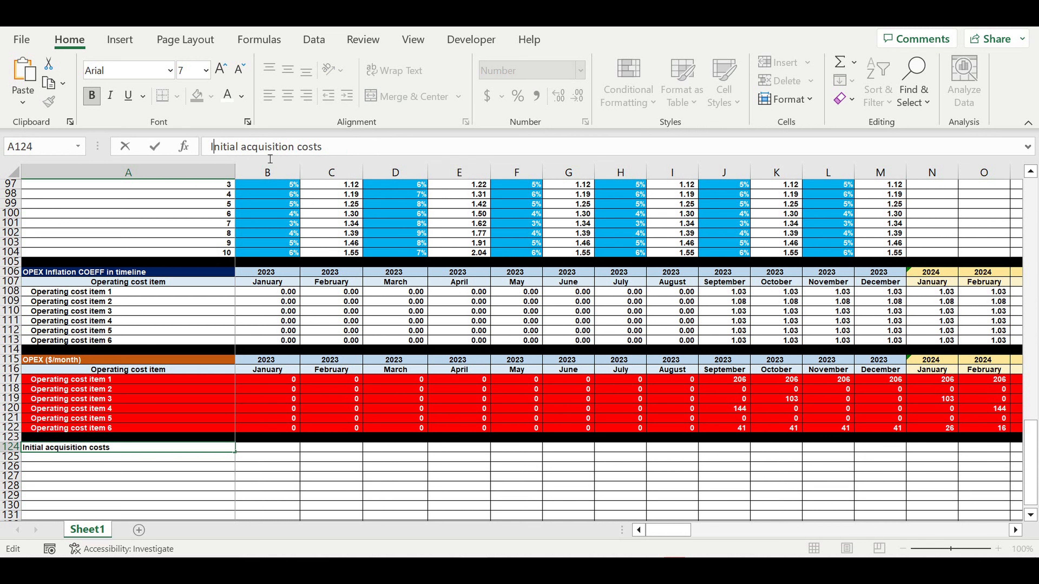
{"action": "left_click", "coordinate": [281, 477]}
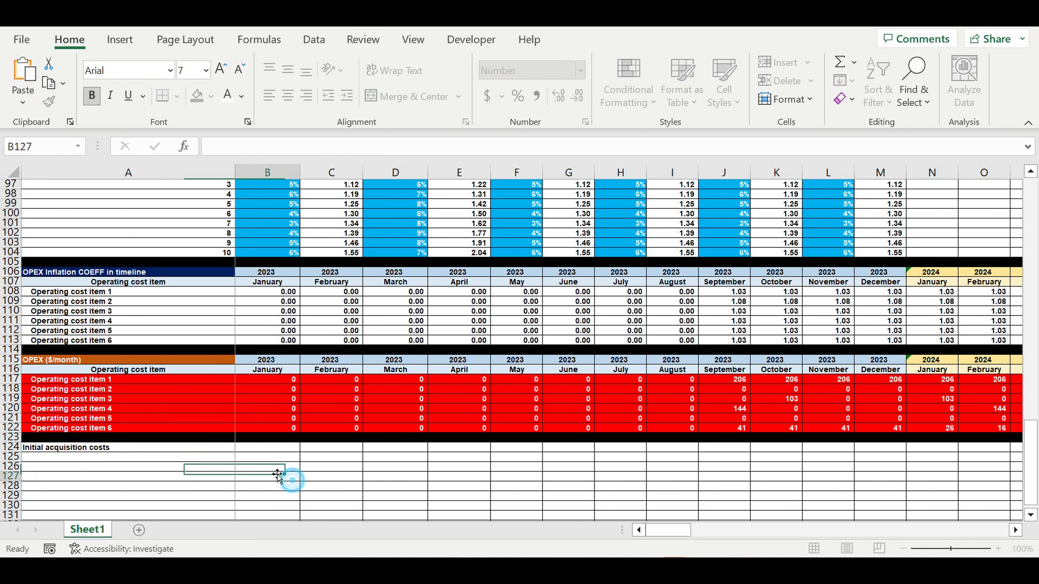
Enter 4 in B125 and build a countdown with =B125-1 in C125, filled across through E125
{"action": "left_click", "coordinate": [268, 459]}
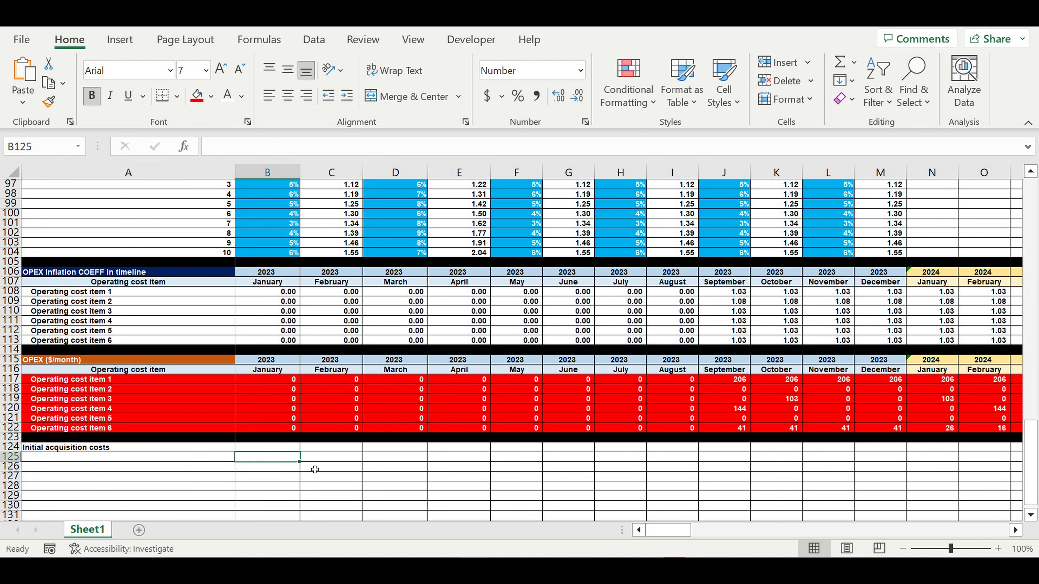
{"action": "type", "text": "4"}
{"action": "left_click", "coordinate": [339, 461]}
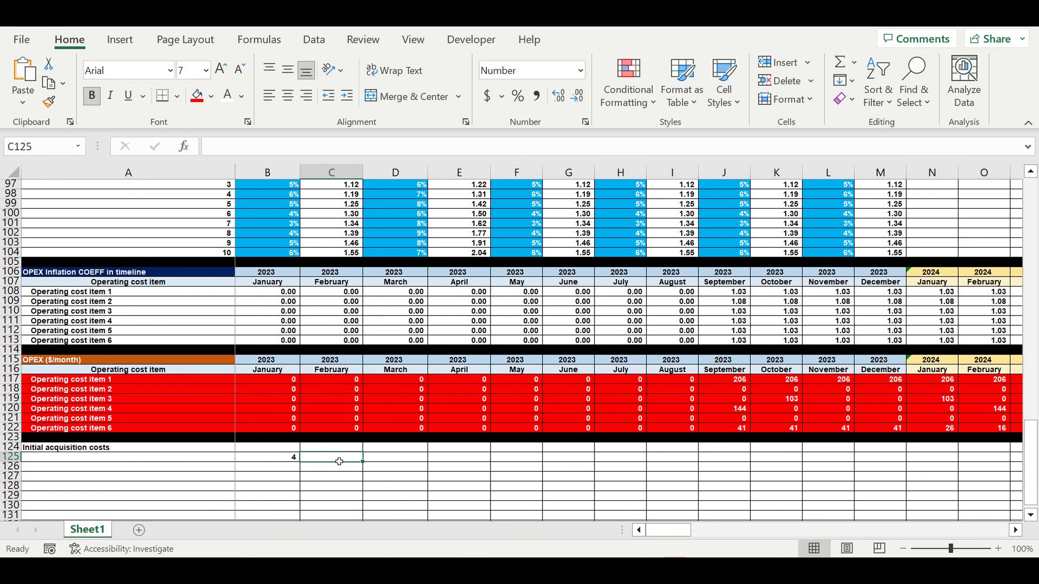
{"action": "type", "text": "="}
{"action": "left_click", "coordinate": [273, 459]}
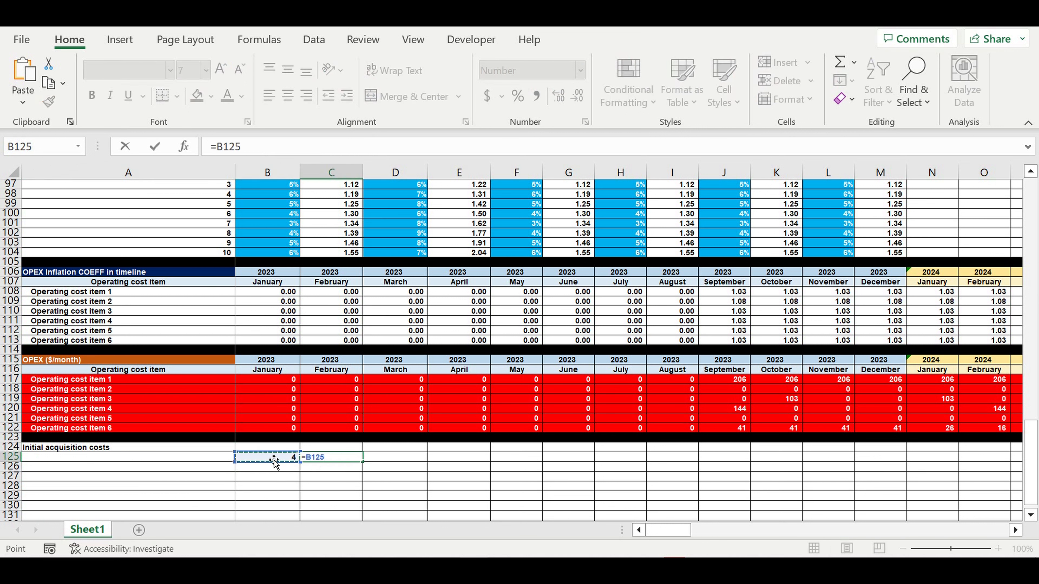
{"action": "type", "text": "-1"}
{"action": "key", "text": "Return"}
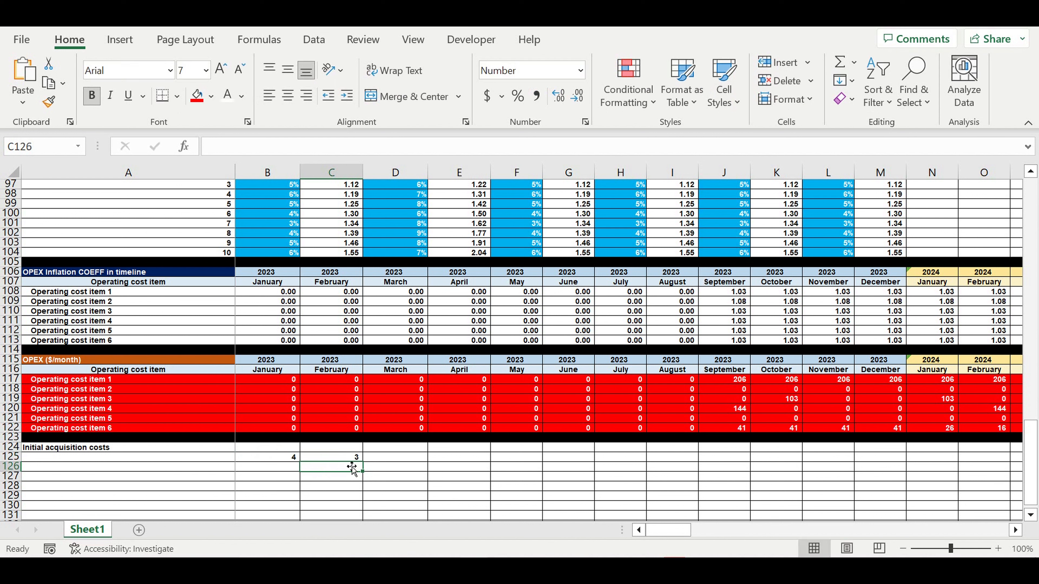
{"action": "left_click", "coordinate": [355, 457]}
{"action": "left_click_drag", "start_coordinate": [362, 462], "coordinate": [511, 475]}
Enter Deal in F125 and fill it down the column through F138
{"action": "left_click", "coordinate": [529, 459]}
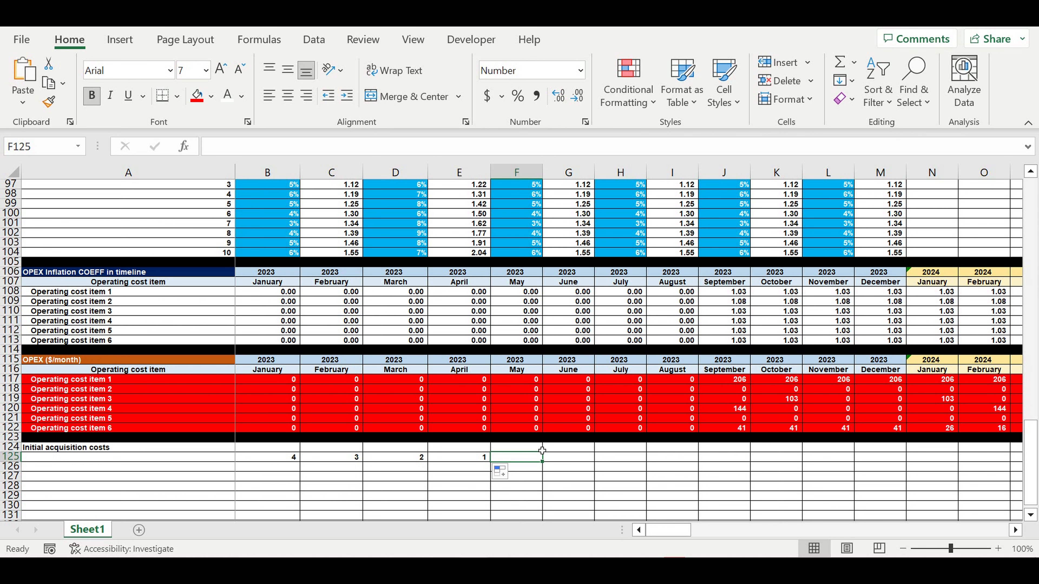
{"action": "type", "text": "Deal"}
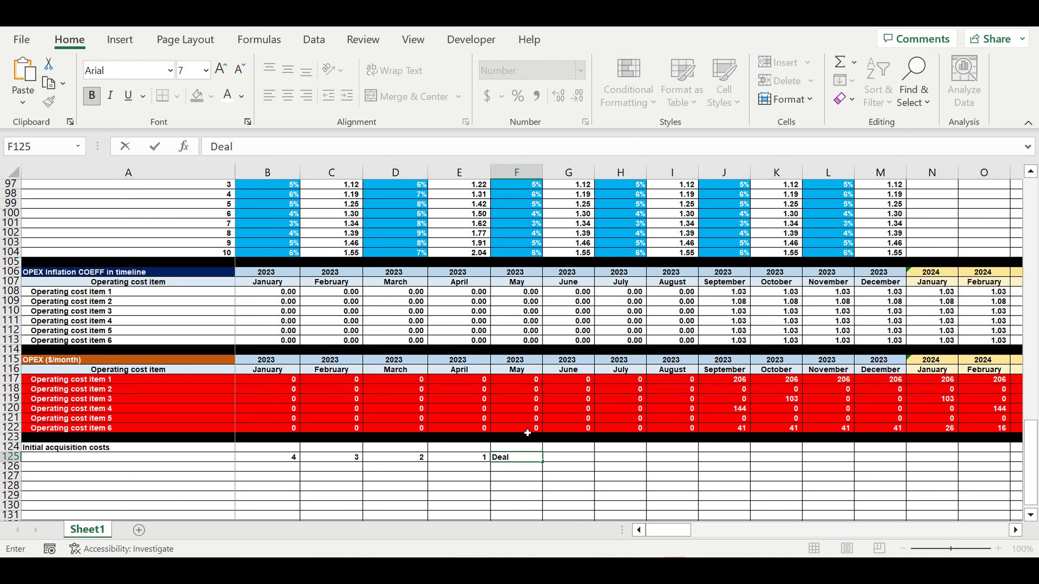
{"action": "scroll", "coordinate": [527, 433], "scroll_direction": "down", "scroll_amount": 3}
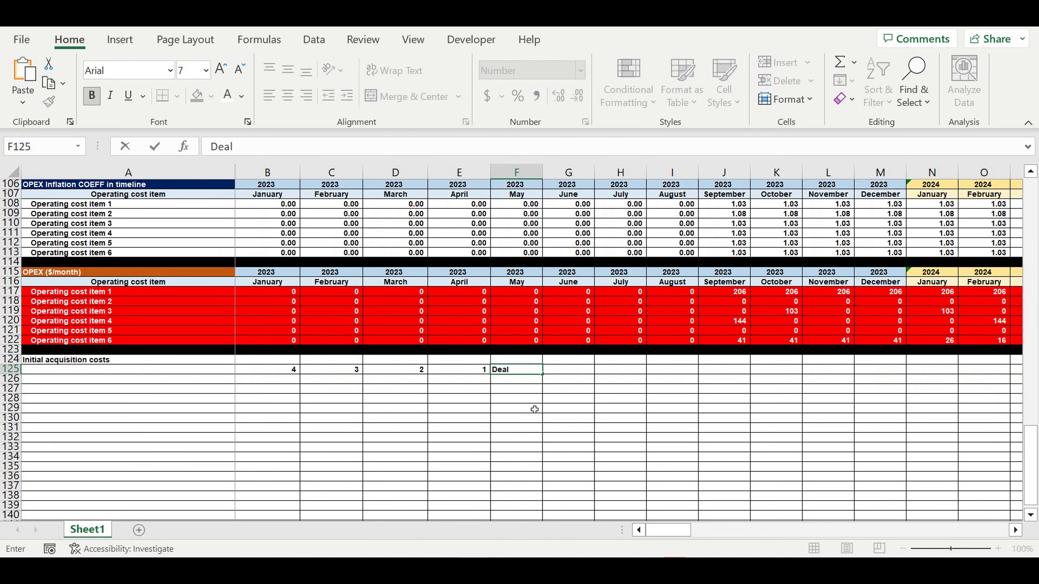
{"action": "left_click", "coordinate": [522, 370]}
{"action": "left_click_drag", "start_coordinate": [545, 379], "coordinate": [544, 497]}
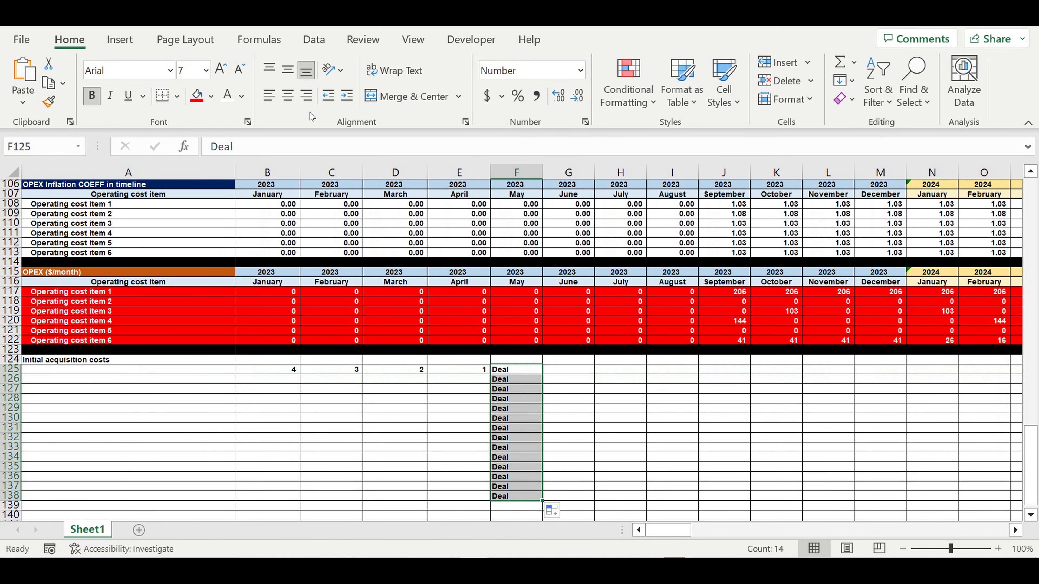
Give the Deal cells F125:F138 a bright green fill and centre their text
{"action": "left_click", "coordinate": [211, 96]}
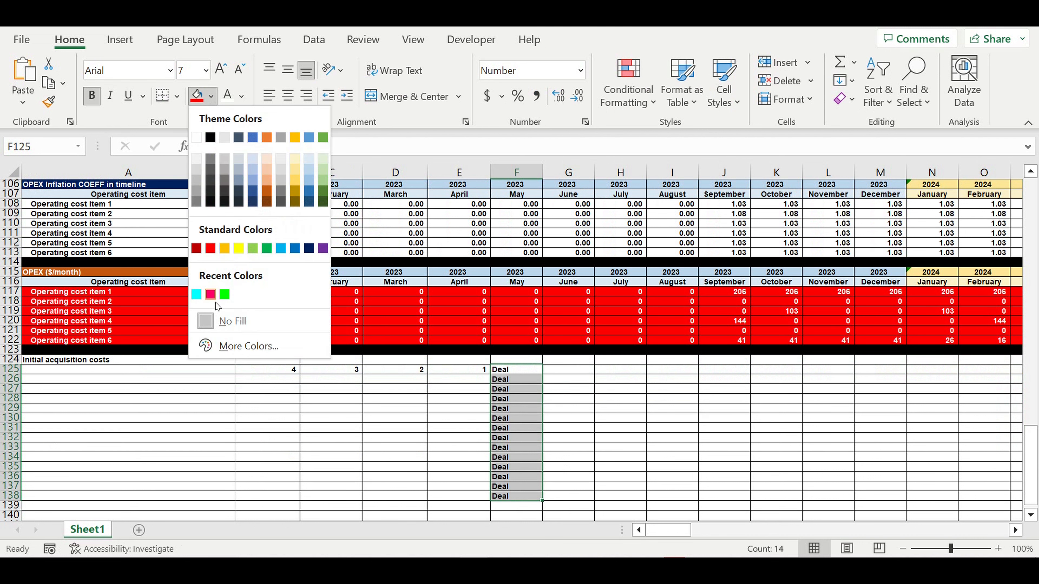
{"action": "left_click", "coordinate": [225, 294]}
{"action": "left_click", "coordinate": [290, 99]}
Blank out the Deal cells F125:F128 by filling the empty cell F124 down over them
{"action": "left_click", "coordinate": [519, 360]}
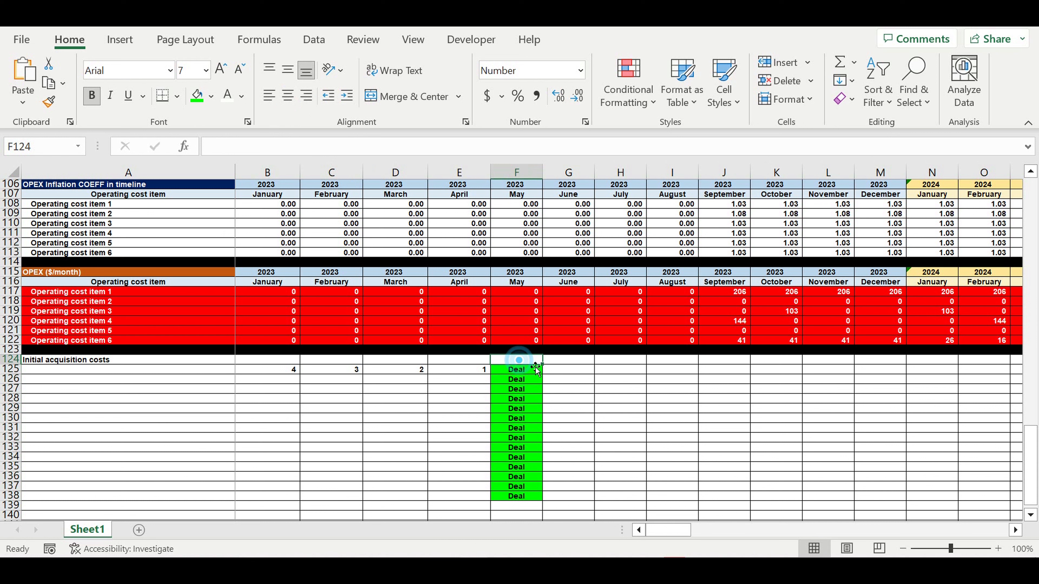
{"action": "left_click_drag", "start_coordinate": [542, 365], "coordinate": [537, 411]}
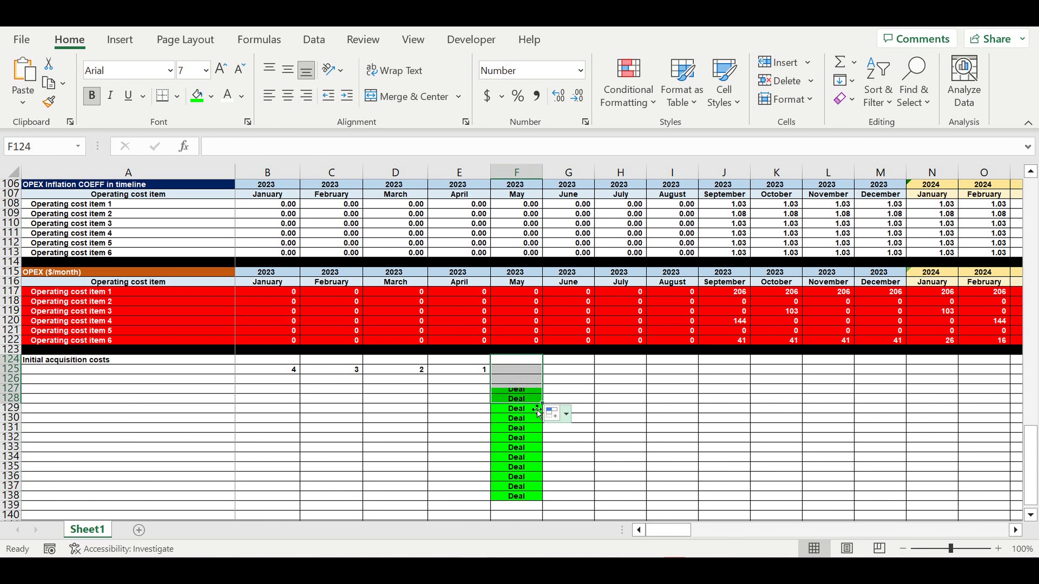
{"action": "left_click", "coordinate": [534, 409]}
{"action": "scroll", "coordinate": [326, 361], "scroll_direction": "down", "scroll_amount": 1}
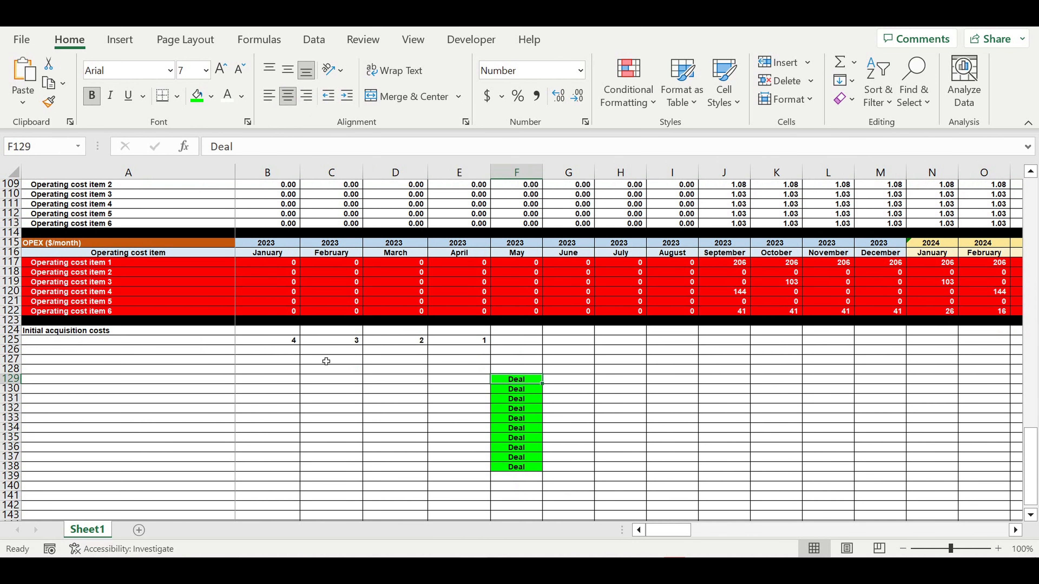
Copy the section title into A125, reworded as Initial acquisition cost name and centred
{"action": "left_click", "coordinate": [209, 345]}
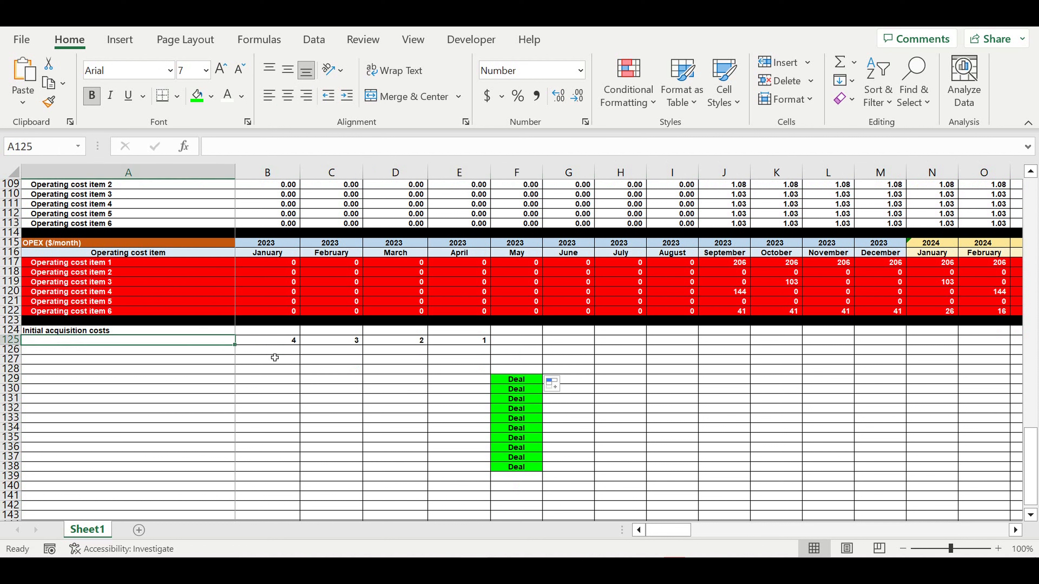
{"action": "left_click", "coordinate": [196, 331]}
{"action": "left_click_drag", "start_coordinate": [241, 341], "coordinate": [235, 346]}
{"action": "left_click", "coordinate": [120, 344]}
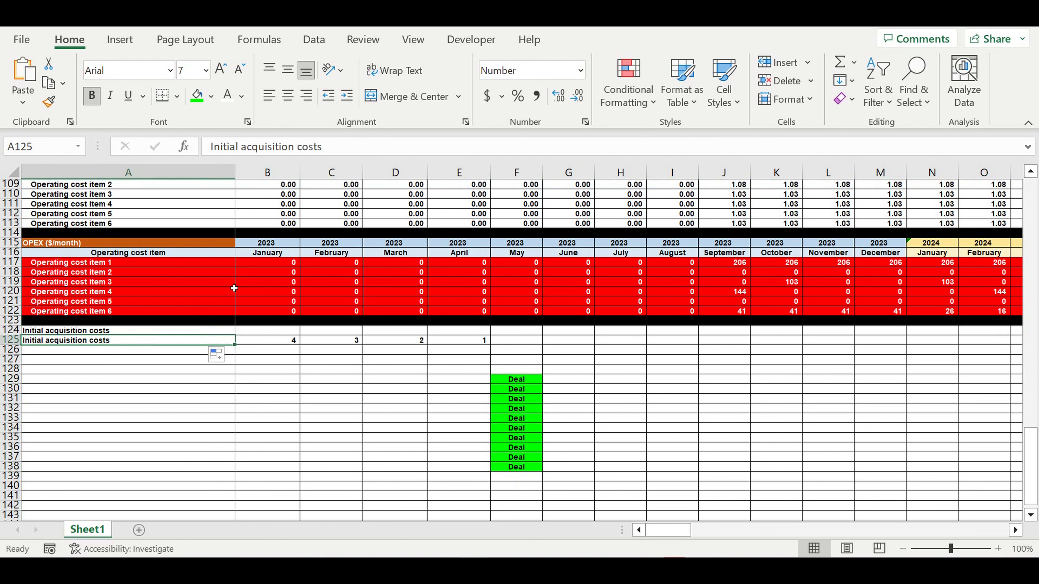
{"action": "left_click", "coordinate": [340, 152]}
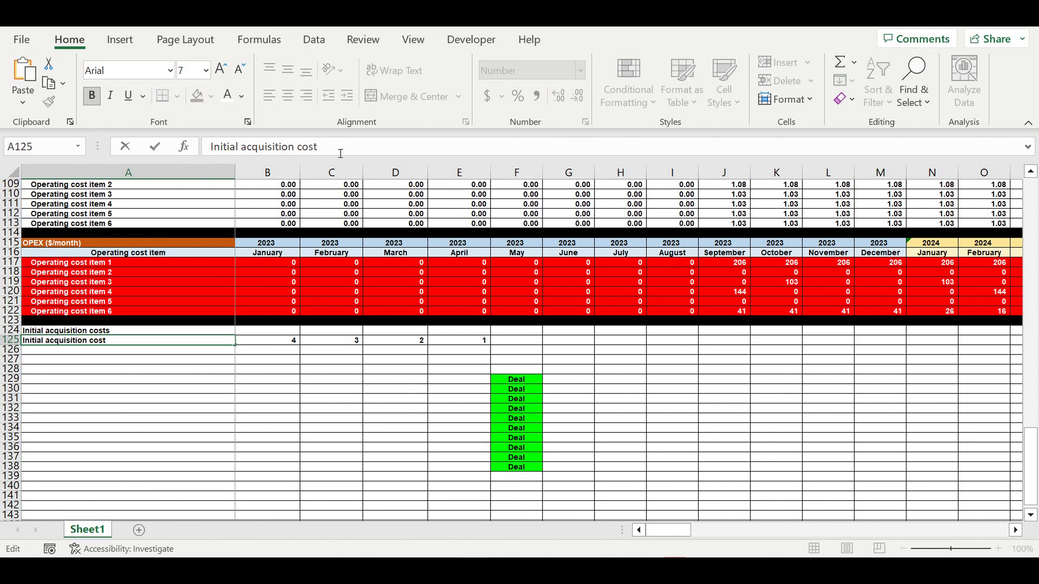
{"action": "type", "text": "name"}
{"action": "left_click", "coordinate": [140, 380]}
{"action": "left_click", "coordinate": [162, 340]}
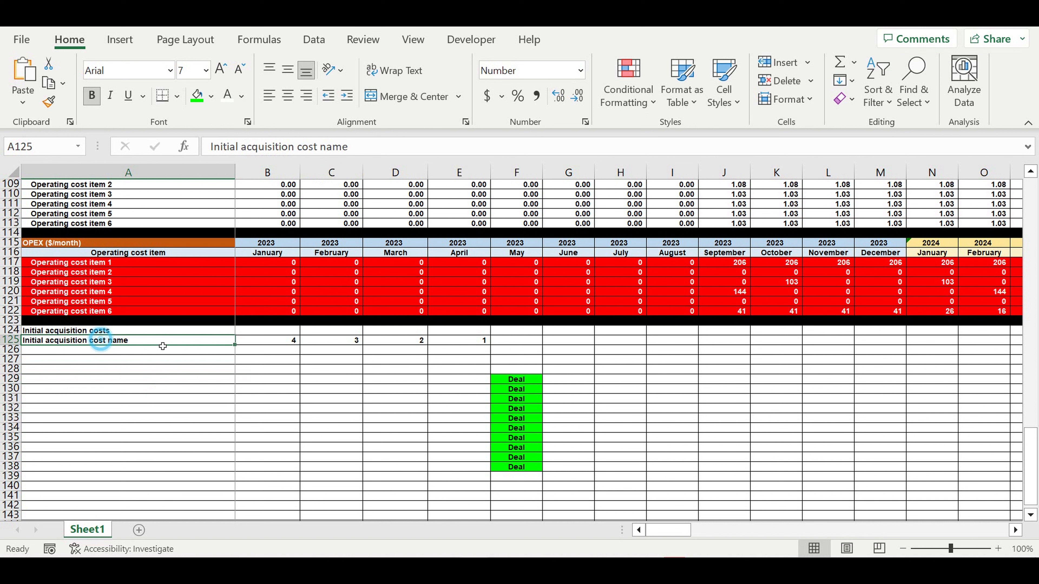
{"action": "left_click", "coordinate": [283, 101]}
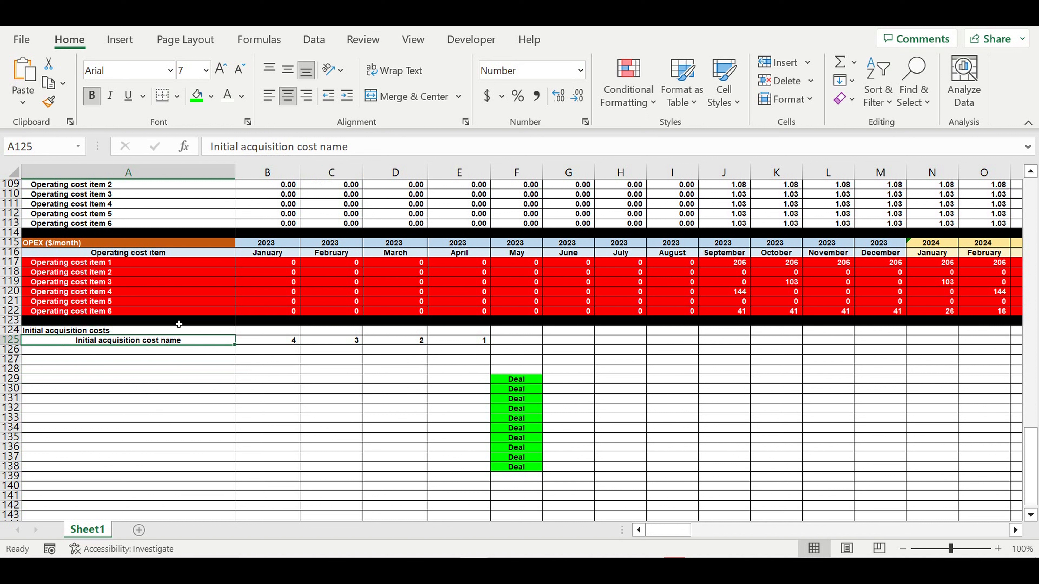
Give the Initial acquisition costs title in A124 a green fill and white text
{"action": "left_click", "coordinate": [115, 333]}
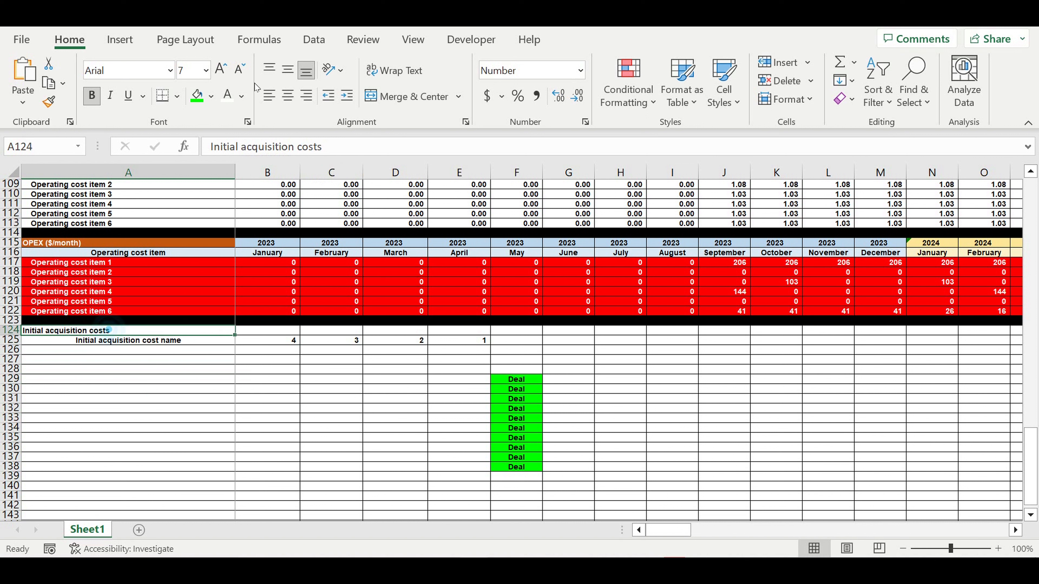
{"action": "left_click", "coordinate": [211, 96]}
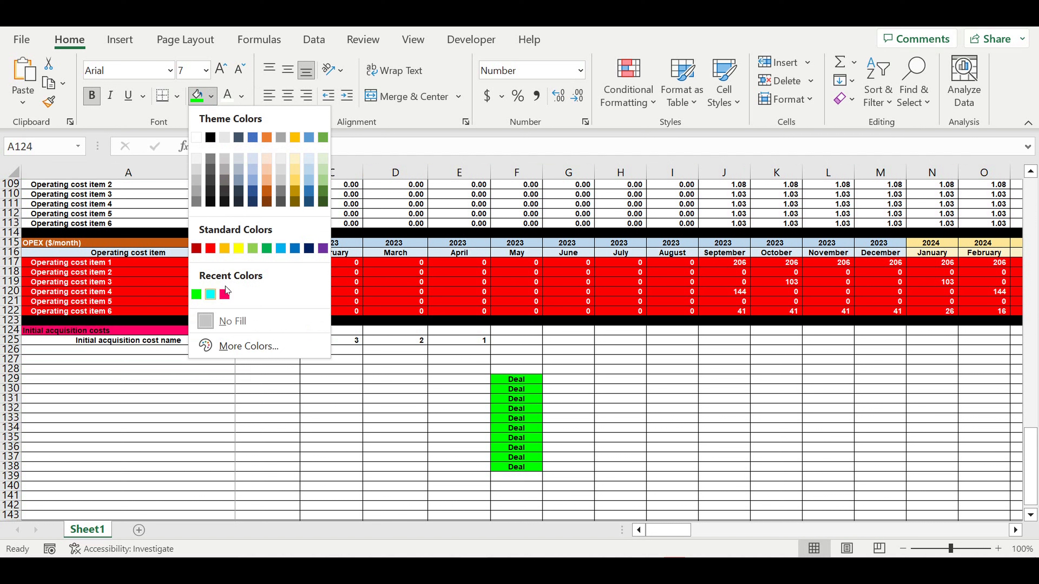
{"action": "left_click", "coordinate": [268, 249]}
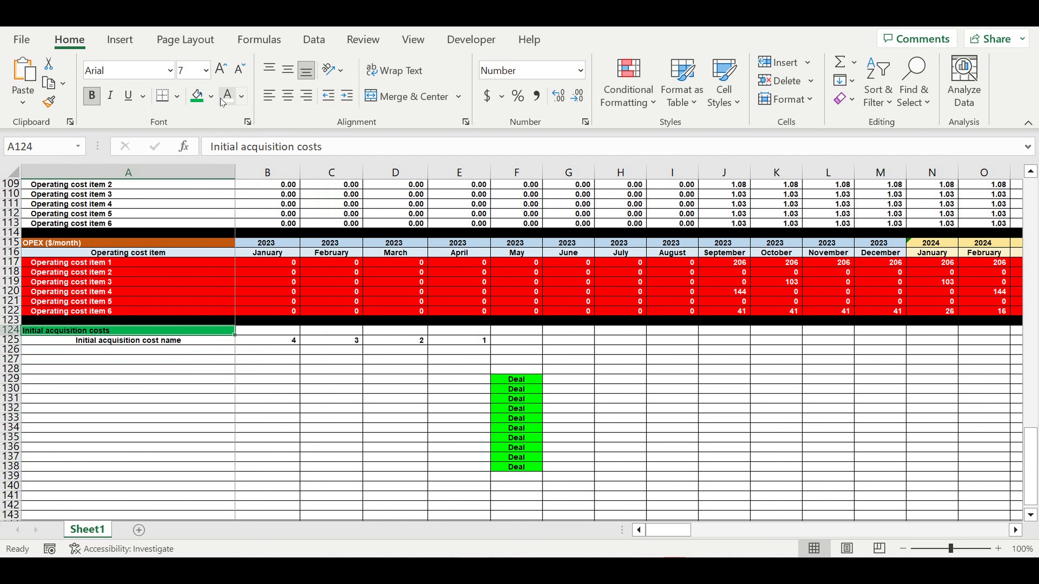
{"action": "left_click", "coordinate": [358, 381]}
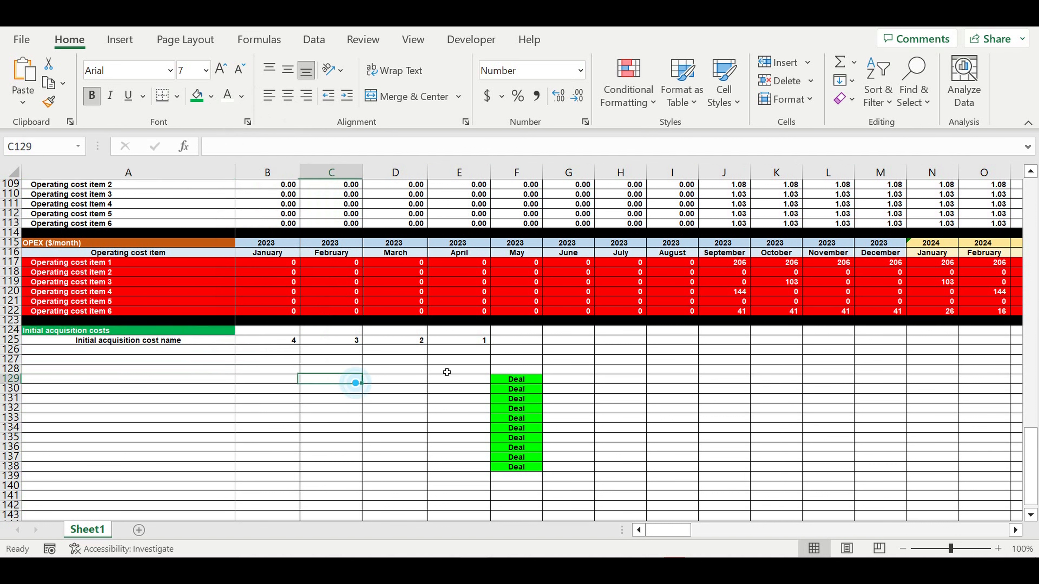
{"action": "left_click", "coordinate": [512, 343]}
{"action": "left_click", "coordinate": [516, 350]}
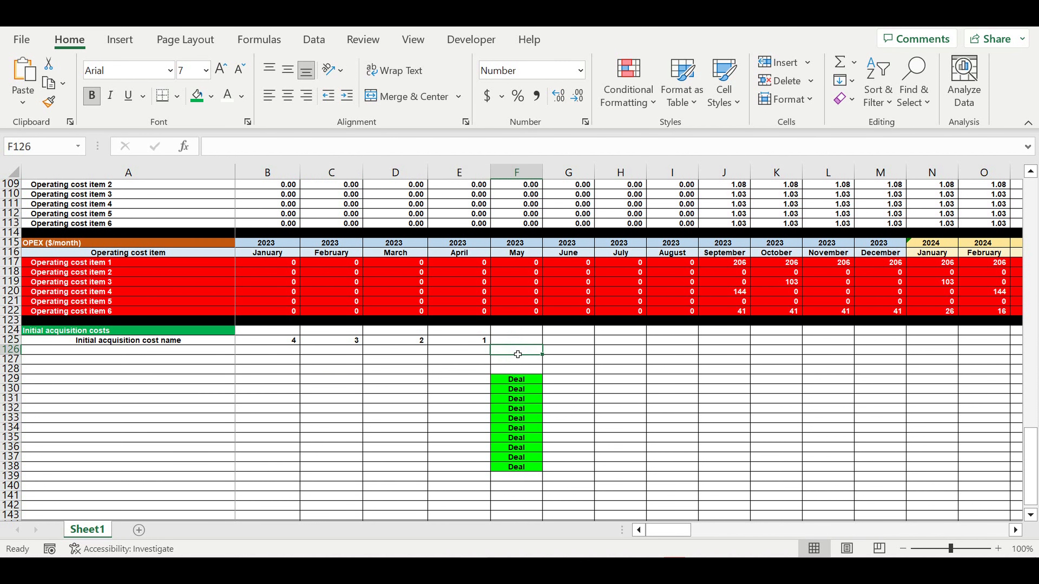
Link F126 to the deal start year in B25 and fill the formula down to F127 for the month
{"action": "type", "text": "="}
{"action": "scroll", "coordinate": [376, 361], "scroll_direction": "up", "scroll_amount": 5}
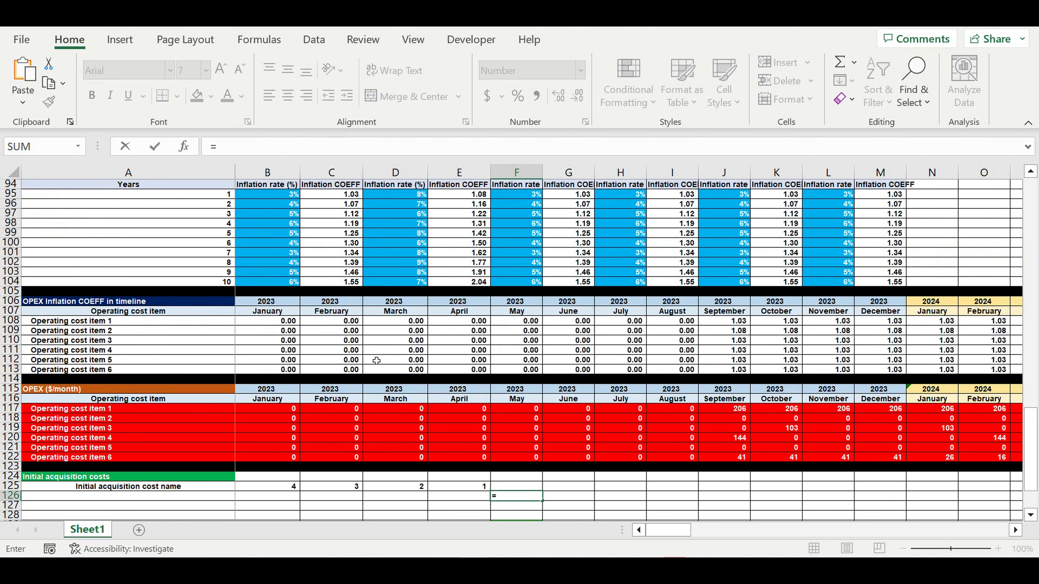
{"action": "scroll", "coordinate": [376, 361], "scroll_direction": "up", "scroll_amount": 10}
{"action": "scroll", "coordinate": [378, 361], "scroll_direction": "up", "scroll_amount": 16}
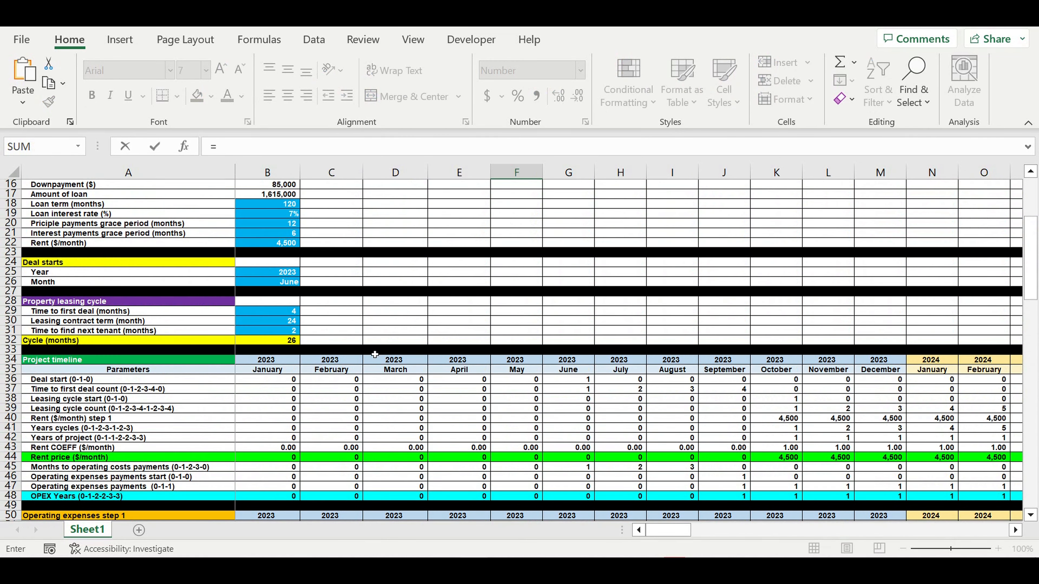
{"action": "left_click", "coordinate": [278, 274]}
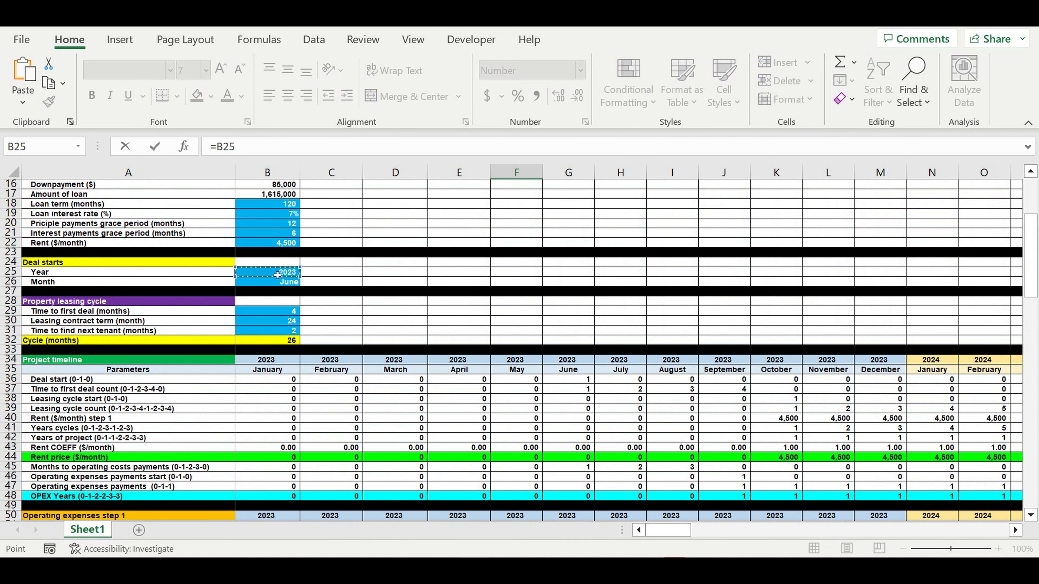
{"action": "key", "text": "Return"}
{"action": "scroll", "coordinate": [527, 426], "scroll_direction": "down", "scroll_amount": 4}
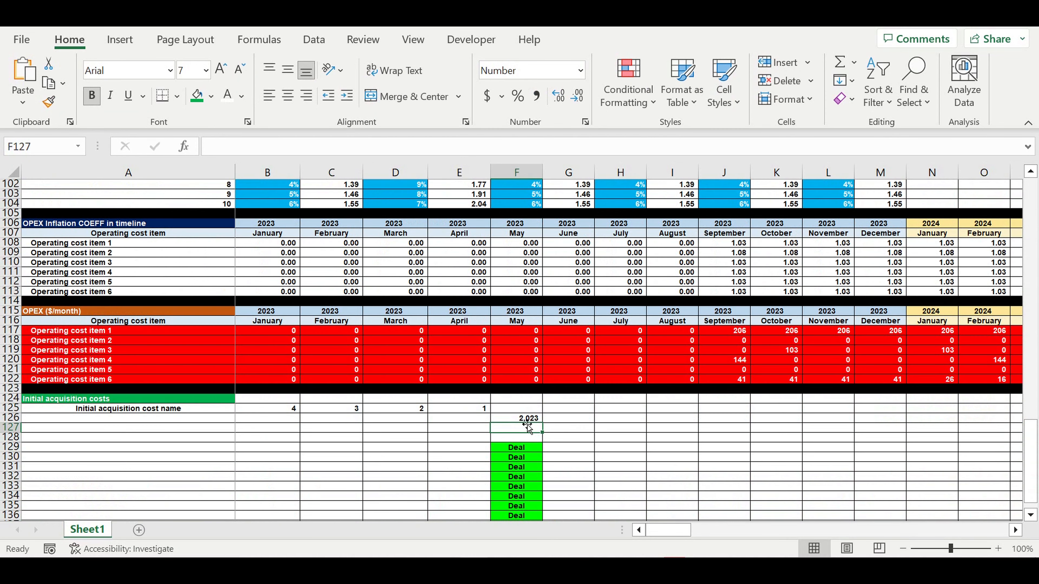
{"action": "left_click", "coordinate": [528, 418]}
{"action": "left_click_drag", "start_coordinate": [542, 423], "coordinate": [542, 433]}
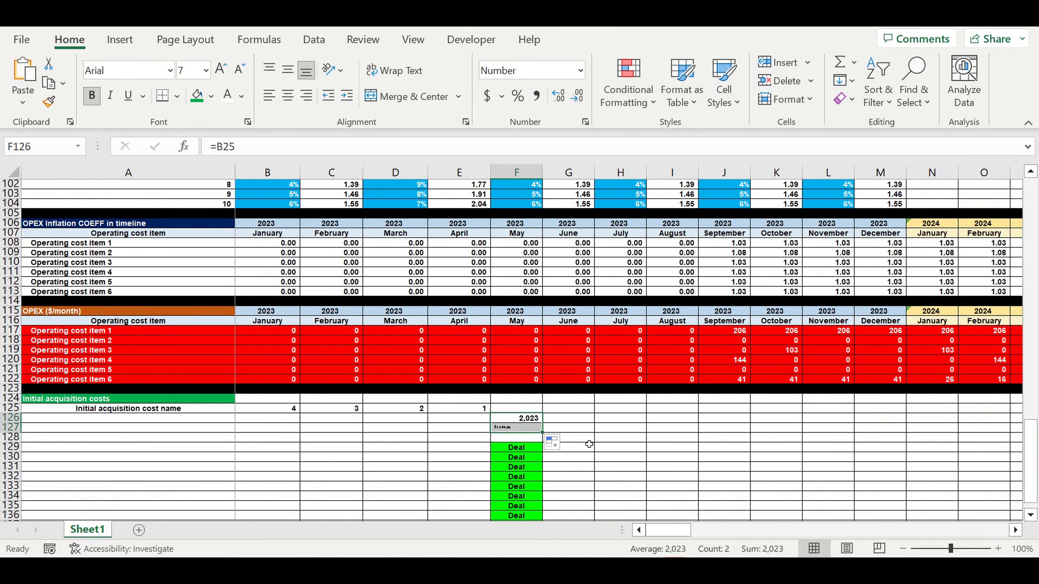
Centre the deal year and month in F126:F127 and remove the thousands separator from the year in F126
{"action": "left_click", "coordinate": [288, 96]}
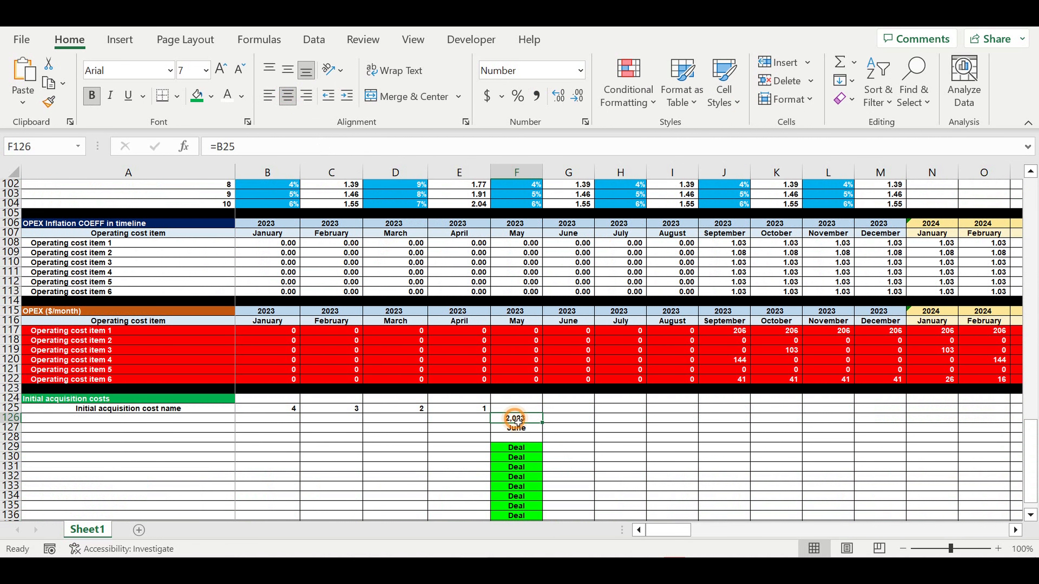
{"action": "right_click", "coordinate": [517, 422]}
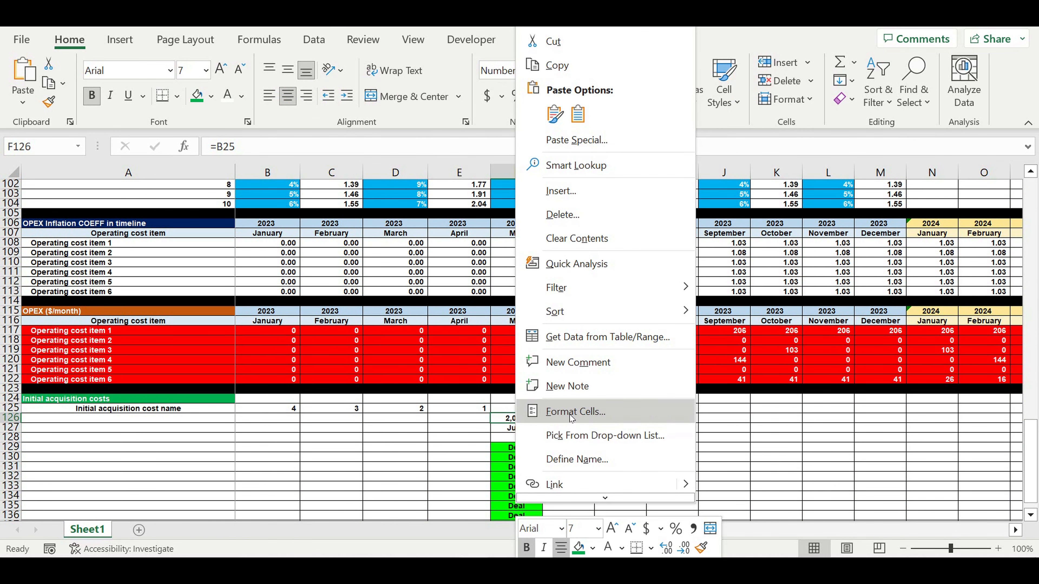
{"action": "key", "text": "Escape"}
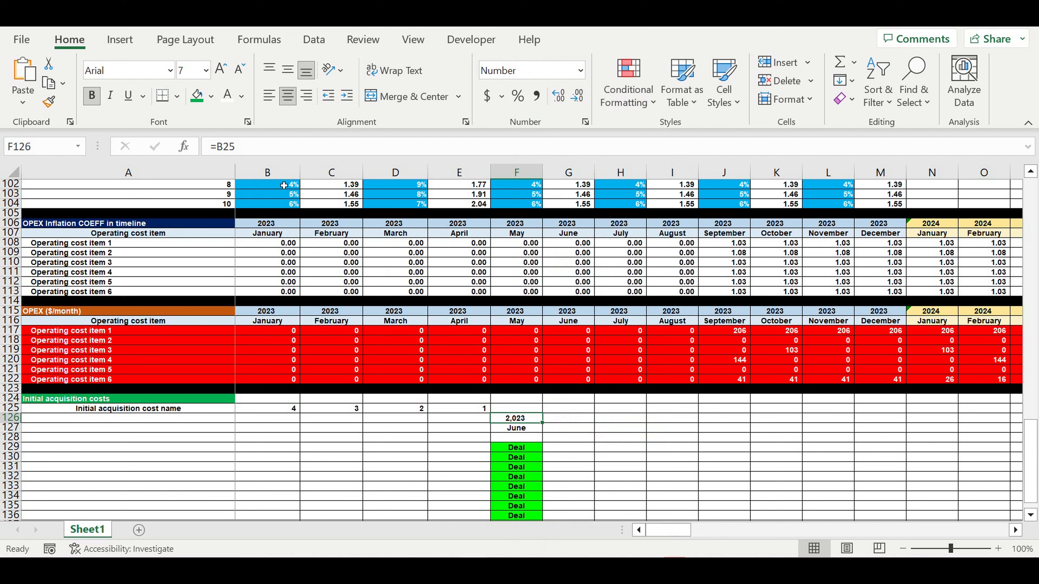
{"action": "key", "text": "ctrl+1"}
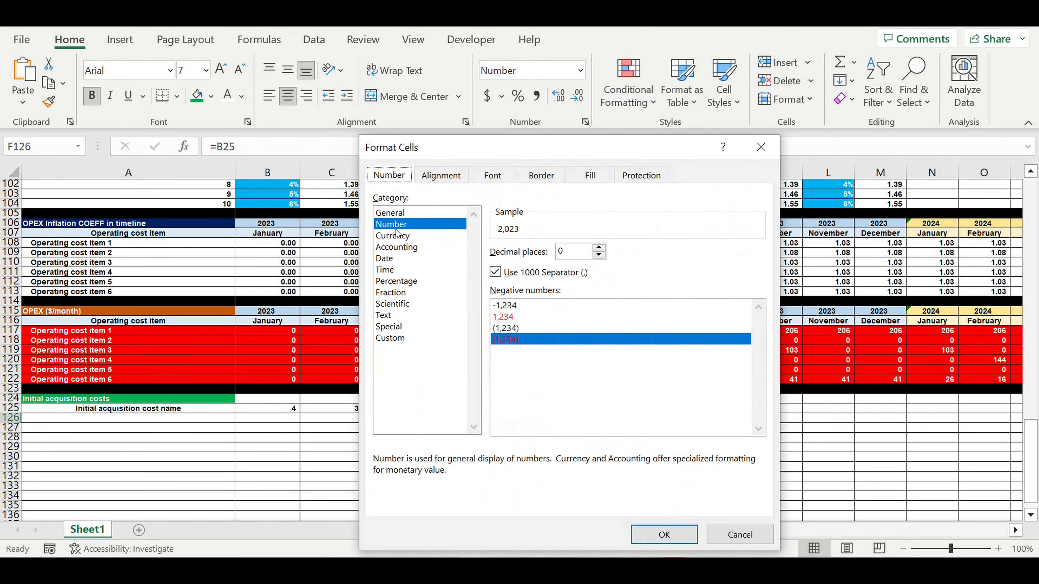
{"action": "left_click", "coordinate": [521, 272]}
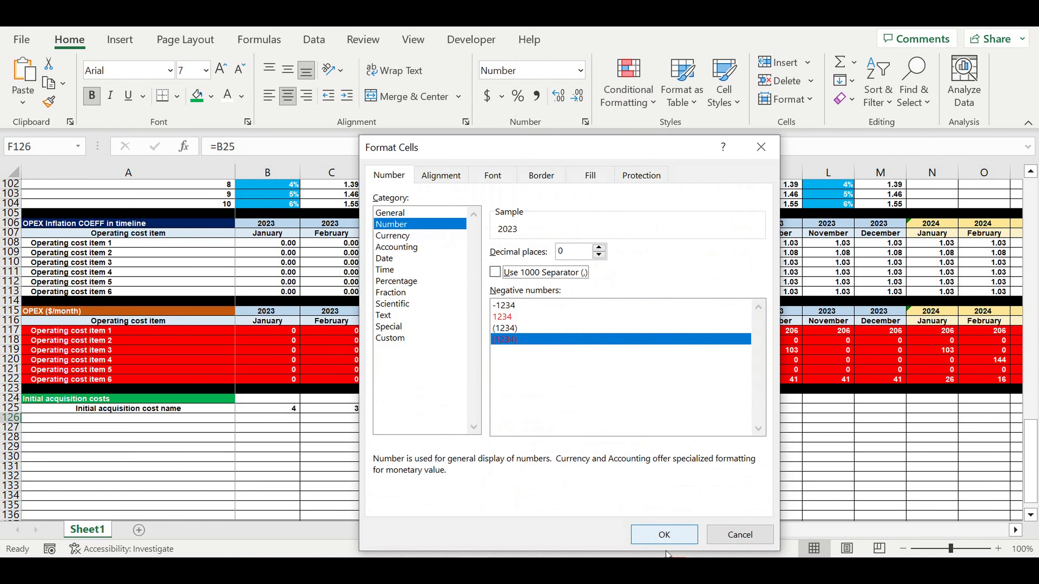
{"action": "left_click", "coordinate": [671, 537]}
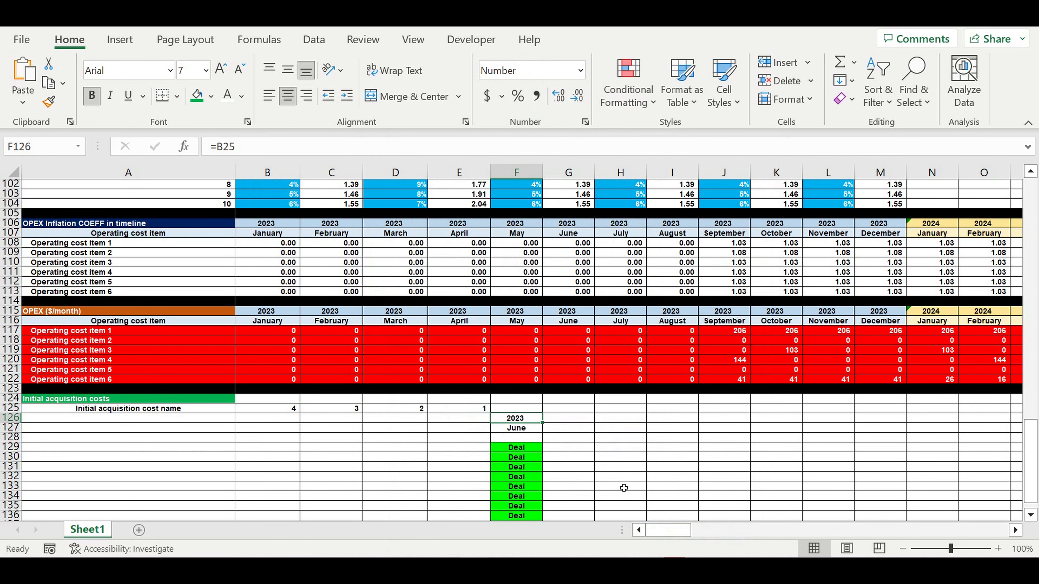
{"action": "left_click", "coordinate": [610, 475]}
{"action": "left_click", "coordinate": [526, 419]}
{"action": "left_click_drag", "start_coordinate": [547, 427], "coordinate": [468, 433]}
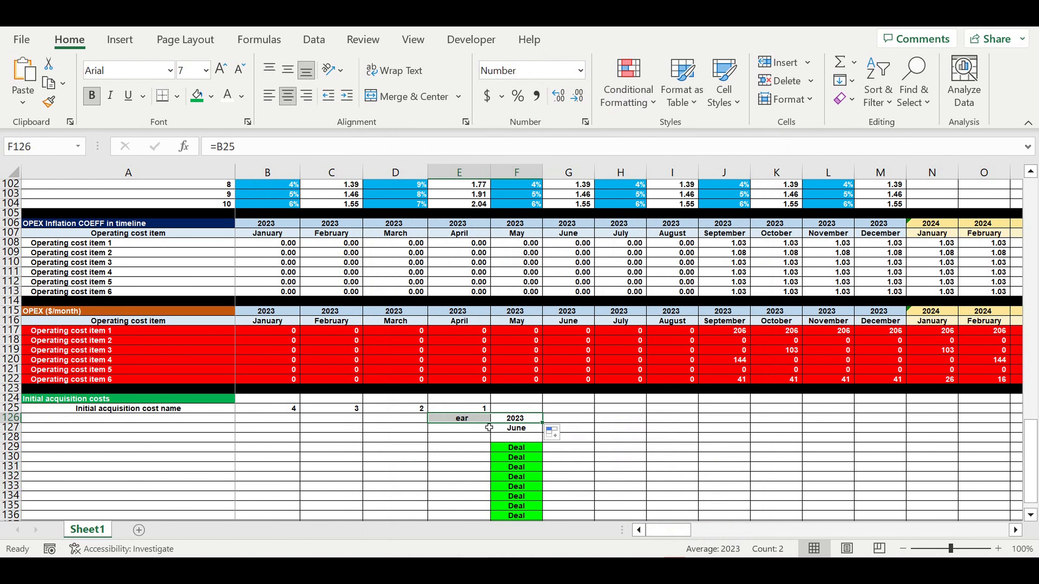
{"action": "left_click", "coordinate": [466, 421]}
{"action": "key", "text": "Delete"}
{"action": "left_click", "coordinate": [575, 458]}
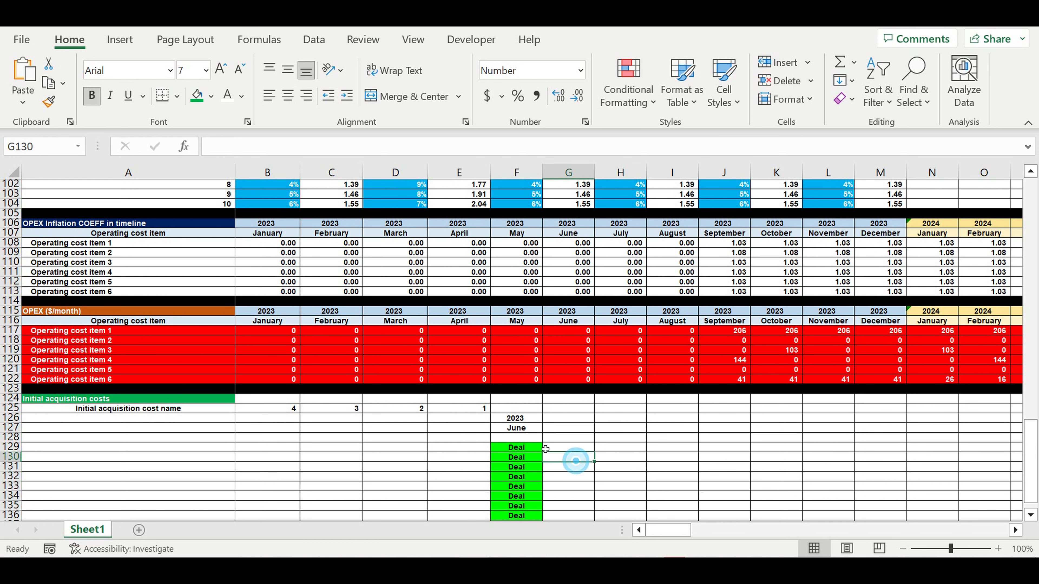
{"action": "left_click", "coordinate": [527, 441]}
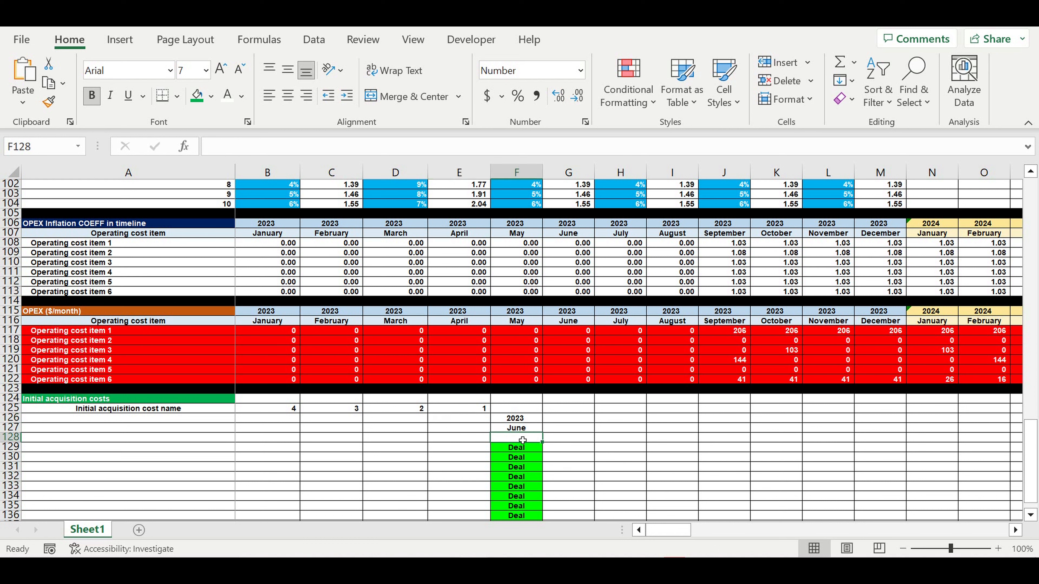
{"action": "left_click", "coordinate": [516, 429]}
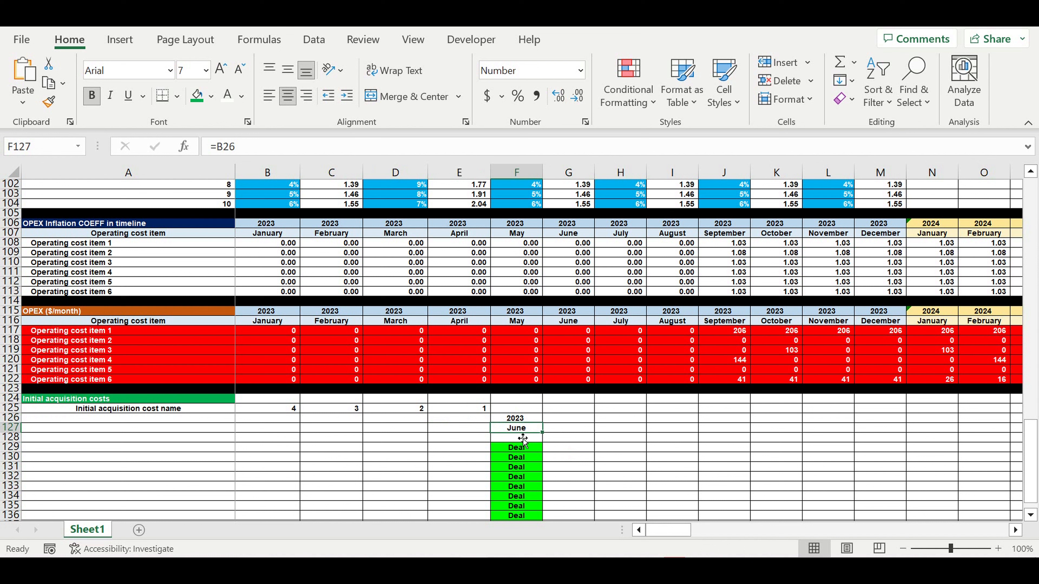
{"action": "left_click_drag", "start_coordinate": [518, 441], "coordinate": [255, 439]}
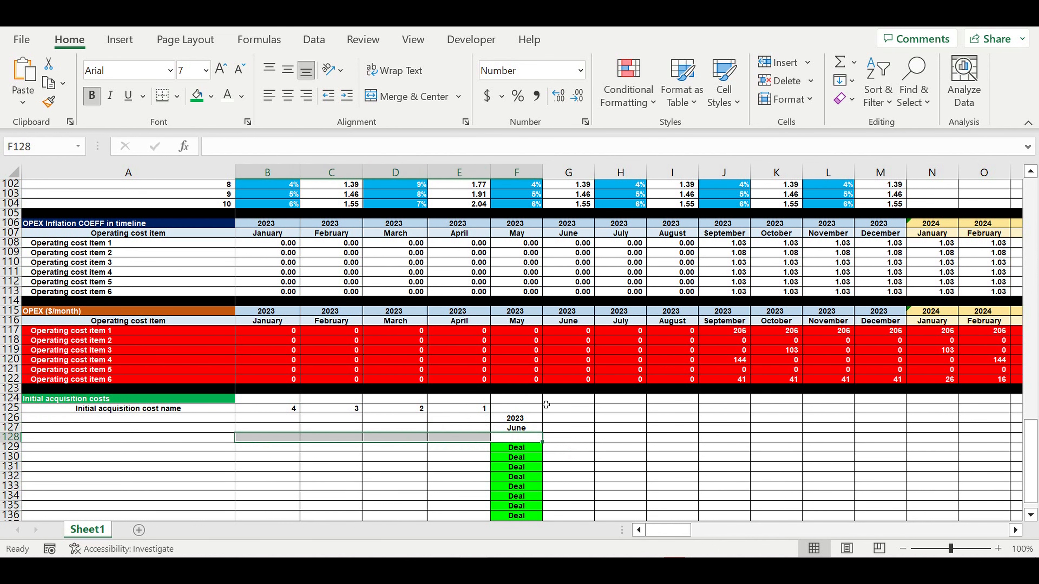
Enter 1 in C1 beside January in the month list at the start of the sheet
{"action": "scroll", "coordinate": [638, 395], "scroll_direction": "up", "scroll_amount": 20}
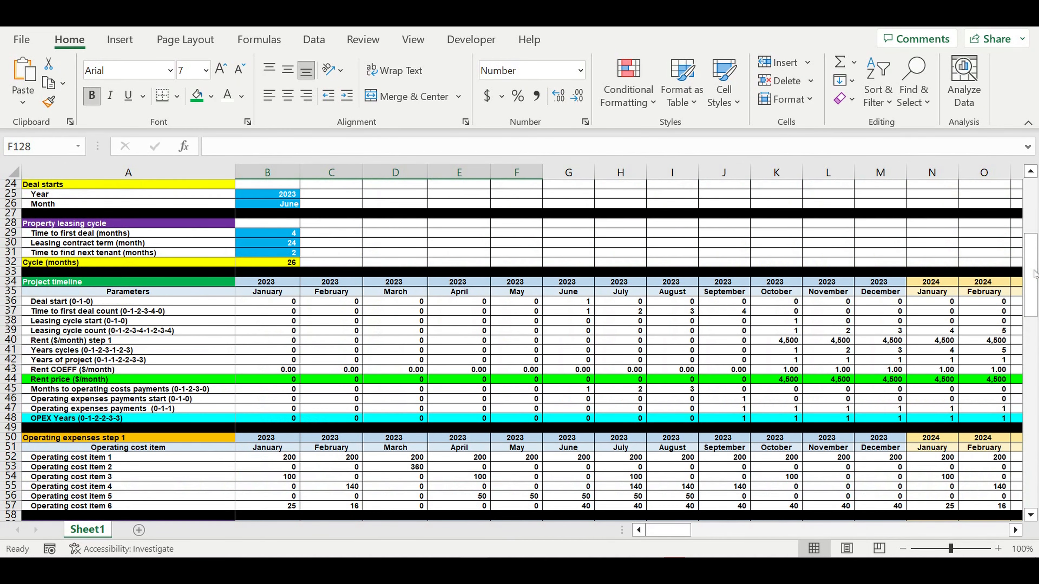
{"action": "left_click_drag", "start_coordinate": [1034, 273], "coordinate": [1034, 218]}
{"action": "left_click", "coordinate": [268, 187]}
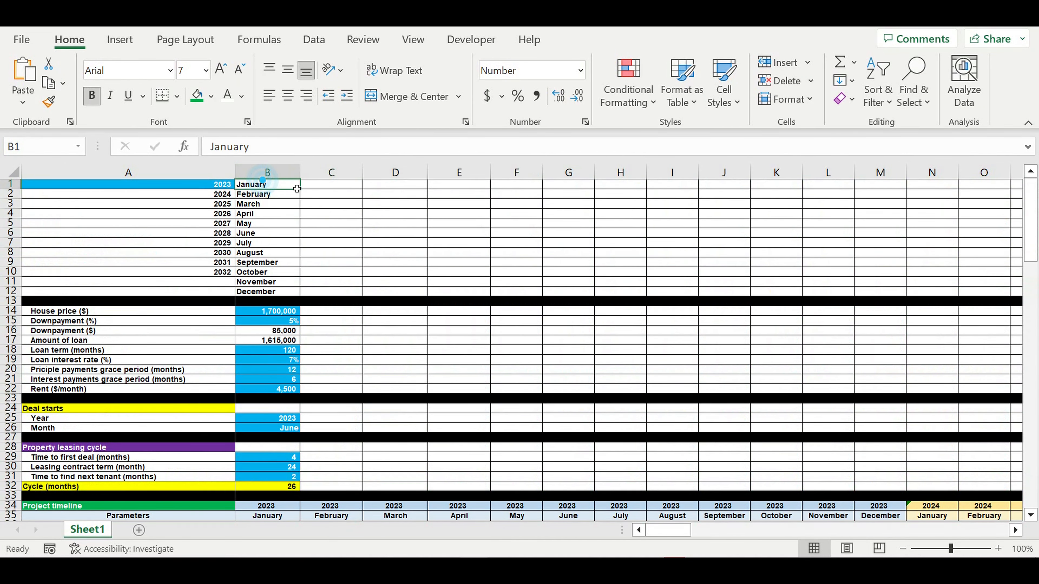
{"action": "left_click", "coordinate": [341, 186]}
{"action": "type", "text": "1"}
Enter =C1+1 in C2 beside February and fill it down to December in C12
{"action": "left_click", "coordinate": [342, 197]}
{"action": "type", "text": "="}
{"action": "left_click", "coordinate": [343, 188]}
{"action": "type", "text": "+1"}
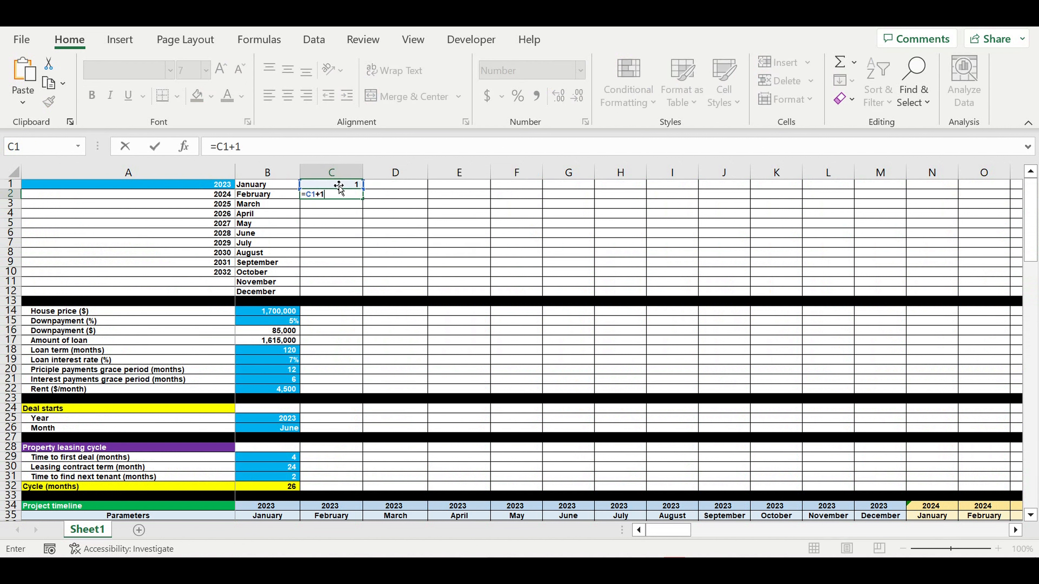
{"action": "key", "text": "Return"}
{"action": "left_click", "coordinate": [346, 188]}
{"action": "left_click_drag", "start_coordinate": [354, 194], "coordinate": [351, 296]}
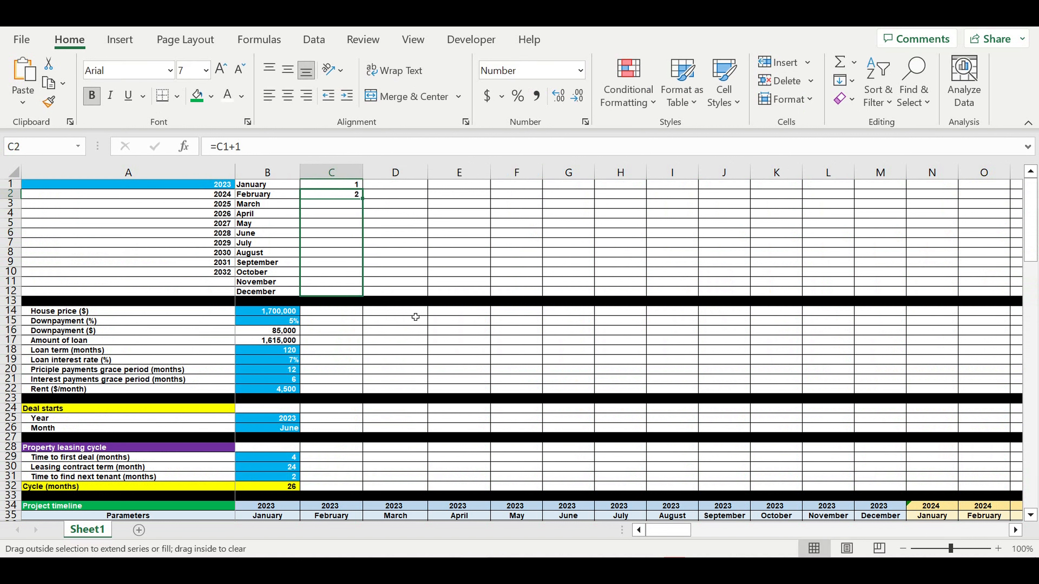
{"action": "left_click", "coordinate": [465, 351]}
Start a VLOOKUP formula in F128 of the initial acquisition costs section, with the month in F127 as lookup value
{"action": "scroll", "coordinate": [465, 362], "scroll_direction": "down", "scroll_amount": 18}
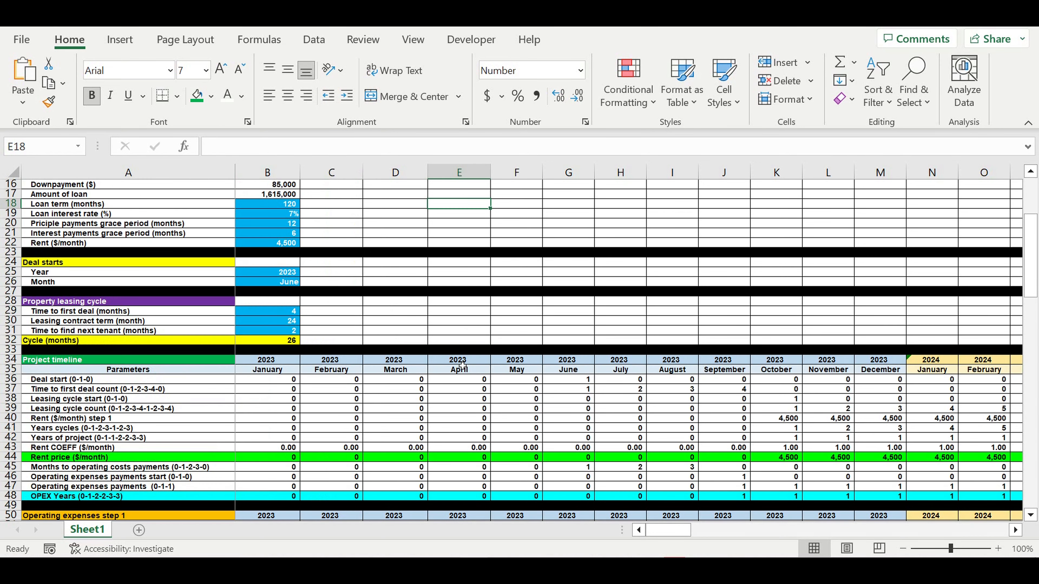
{"action": "scroll", "coordinate": [465, 369], "scroll_direction": "down", "scroll_amount": 5}
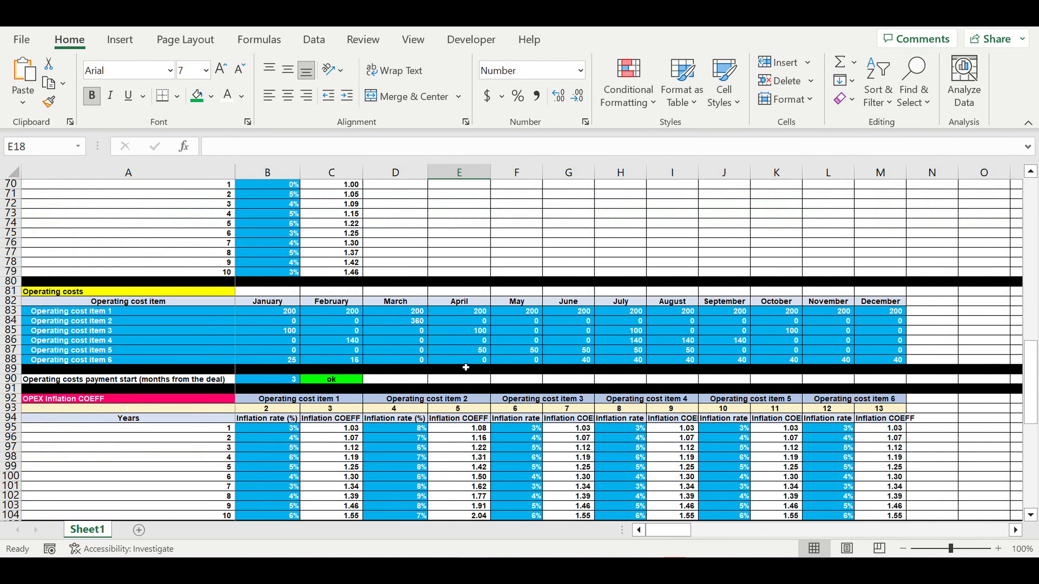
{"action": "scroll", "coordinate": [465, 370], "scroll_direction": "down", "scroll_amount": 4}
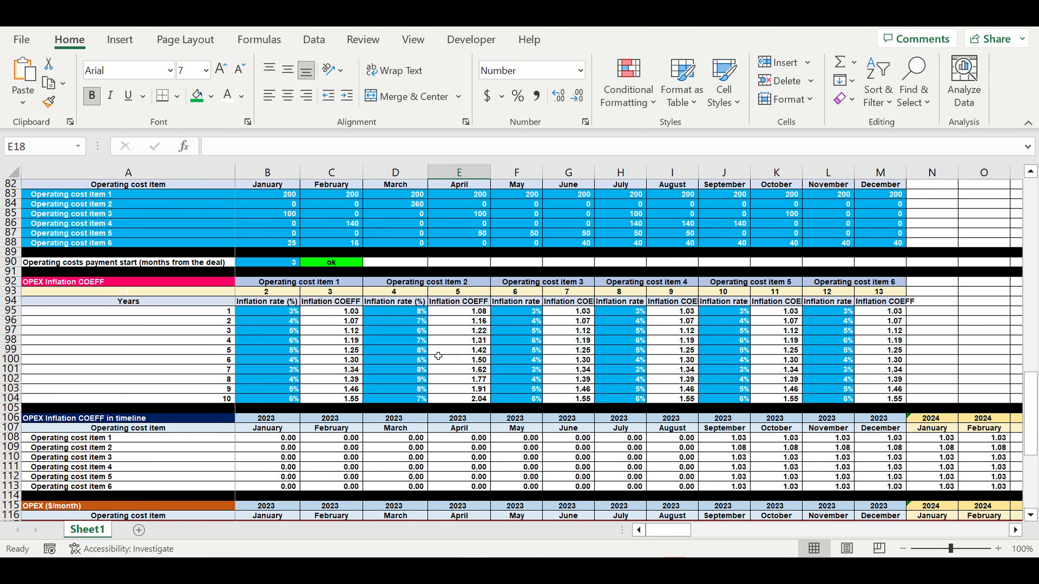
{"action": "scroll", "coordinate": [430, 351], "scroll_direction": "down", "scroll_amount": 11}
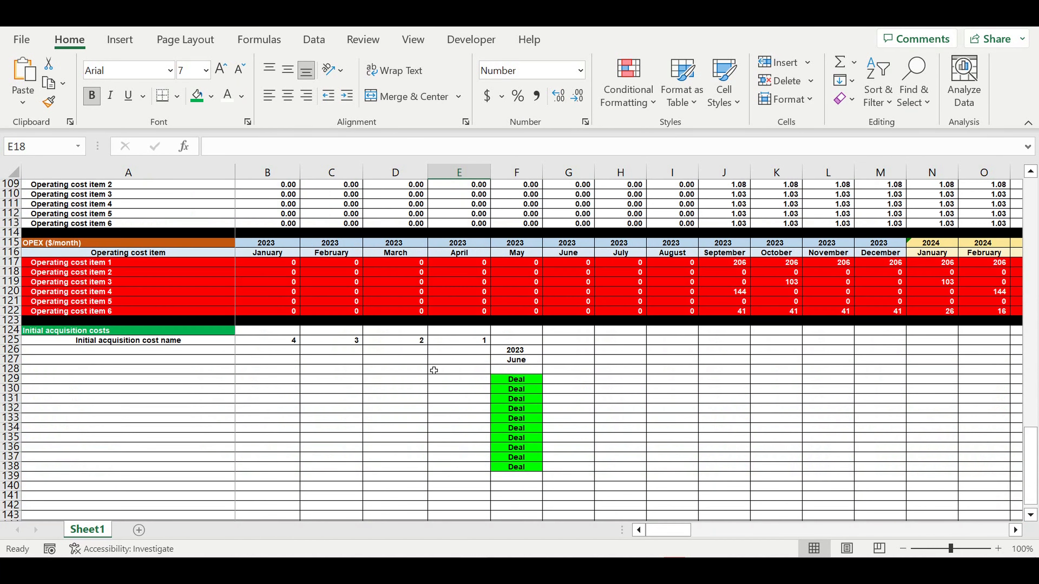
{"action": "scroll", "coordinate": [431, 364], "scroll_direction": "up", "scroll_amount": 1}
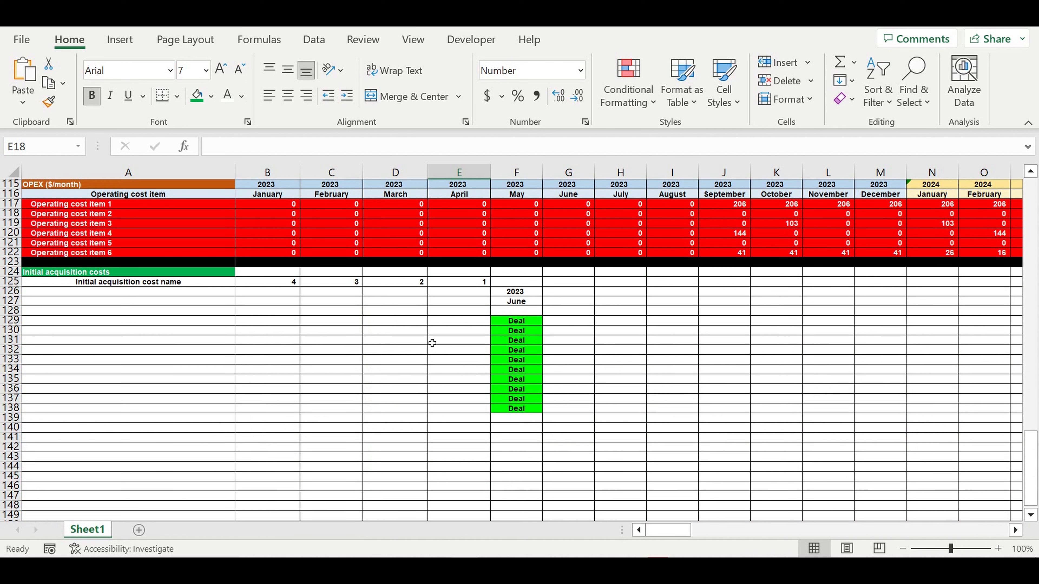
{"action": "left_click", "coordinate": [531, 311]}
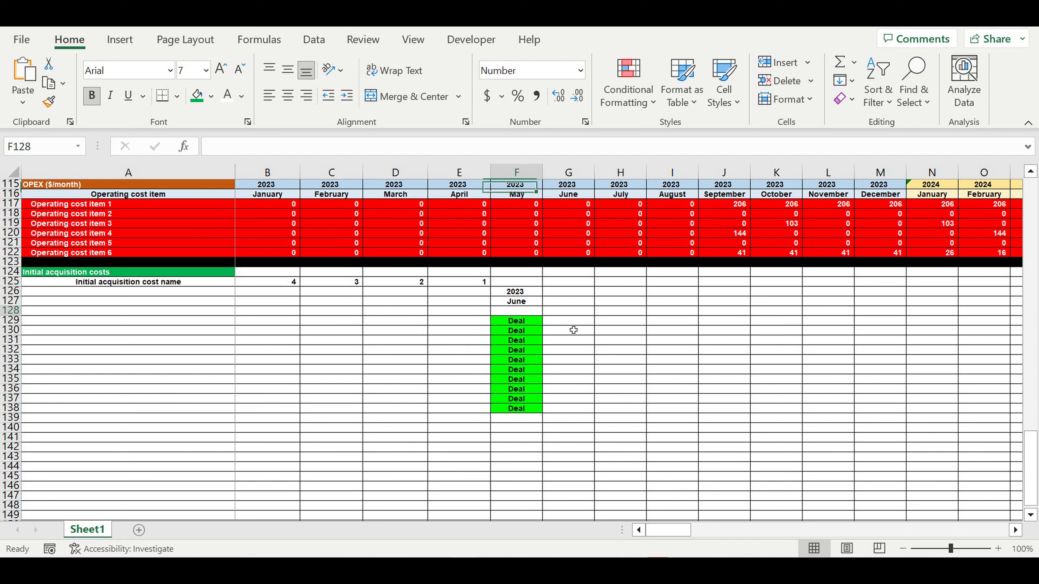
{"action": "type", "text": "=vl"}
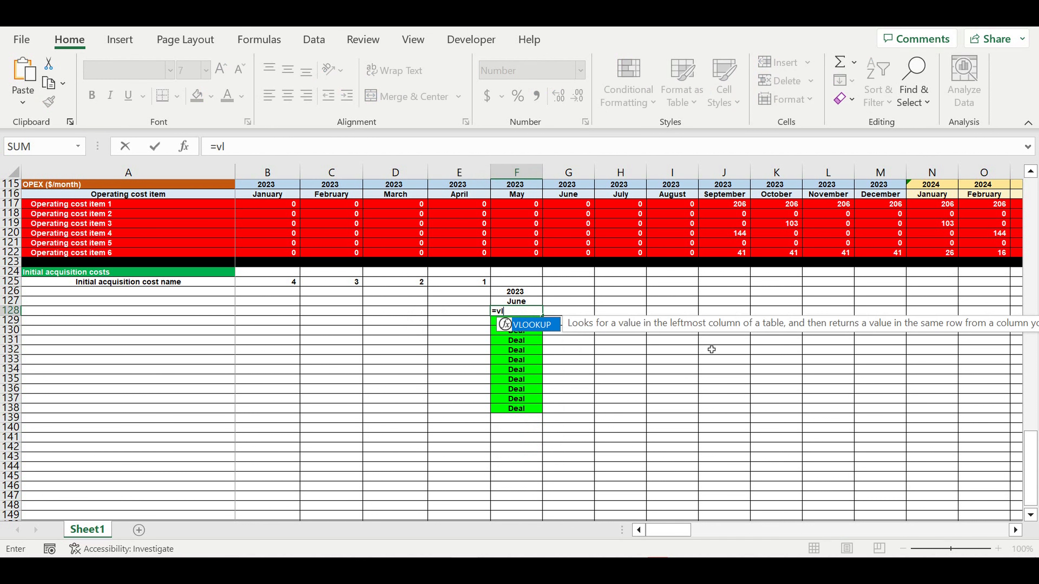
{"action": "double_click", "coordinate": [531, 324]}
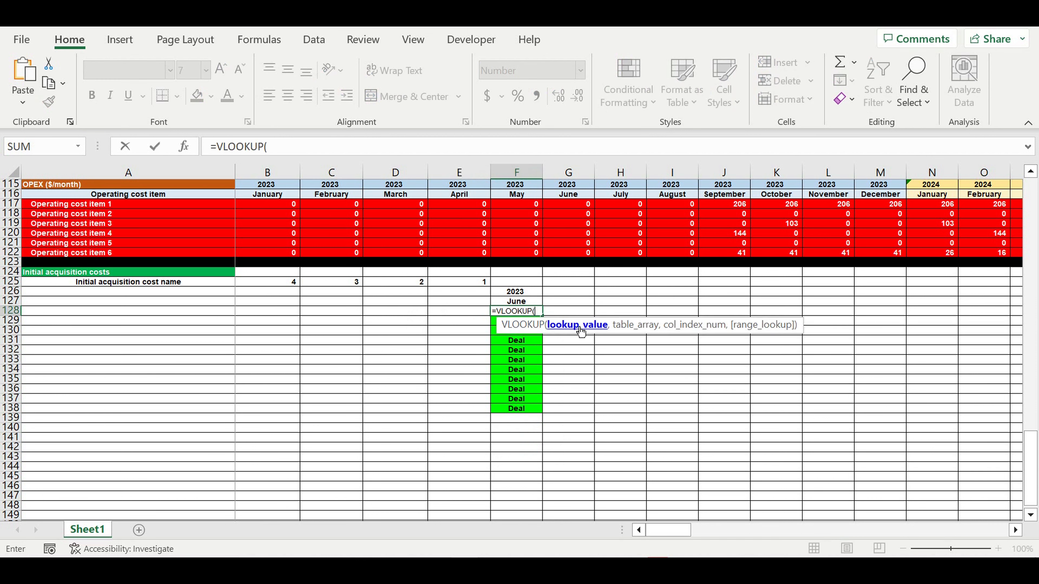
{"action": "left_click", "coordinate": [510, 303]}
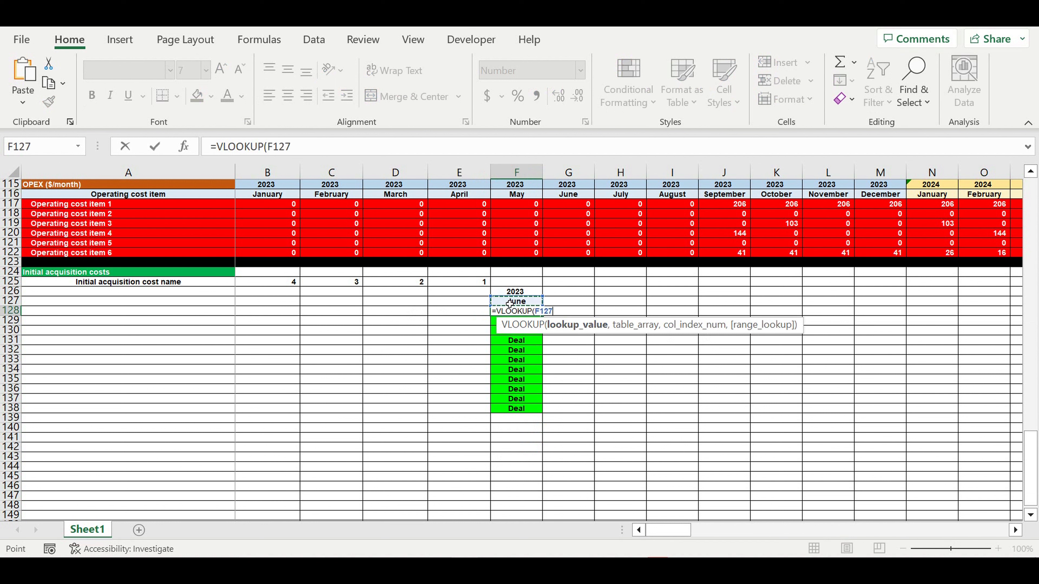
{"action": "type", "text": ","}
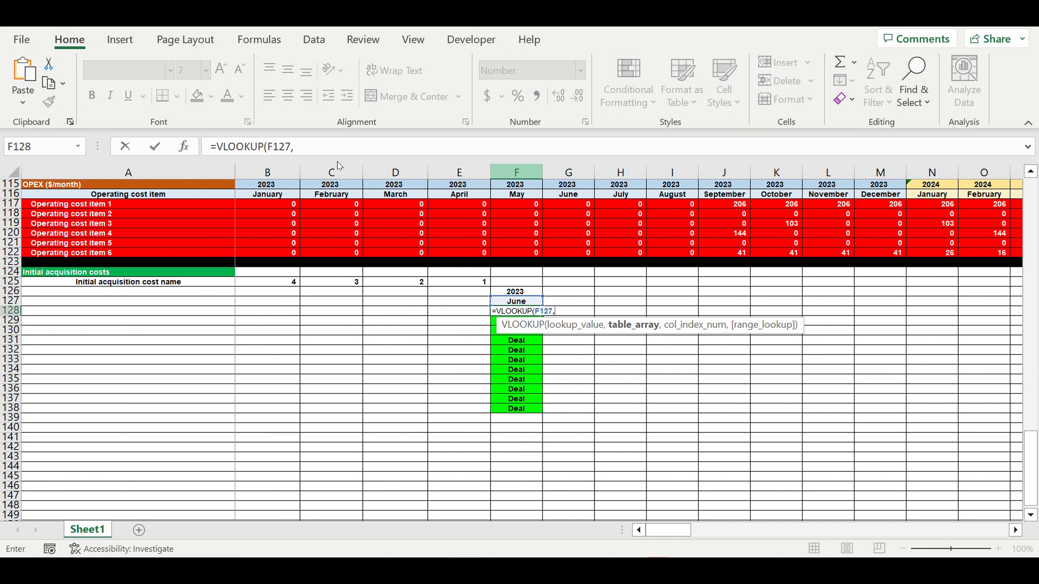
Complete the F128 lookup with table range B1:C12, column 2 and exact match 0, giving =VLOOKUP(F127,B1:C12,2,0)
{"action": "left_click", "coordinate": [327, 146]}
{"action": "left_click_drag", "start_coordinate": [1031, 469], "coordinate": [1012, 110]}
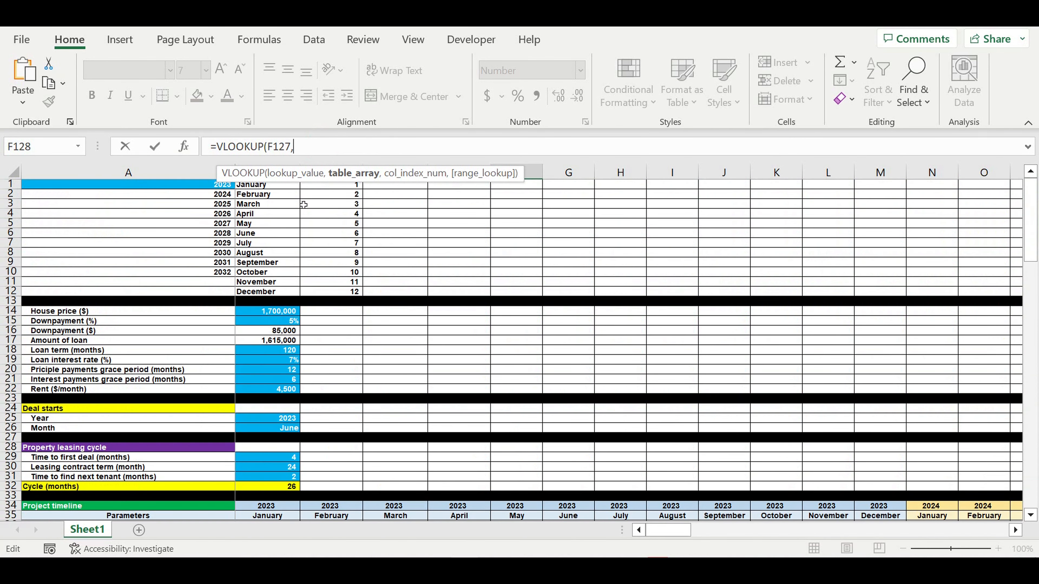
{"action": "left_click_drag", "start_coordinate": [261, 188], "coordinate": [359, 296]}
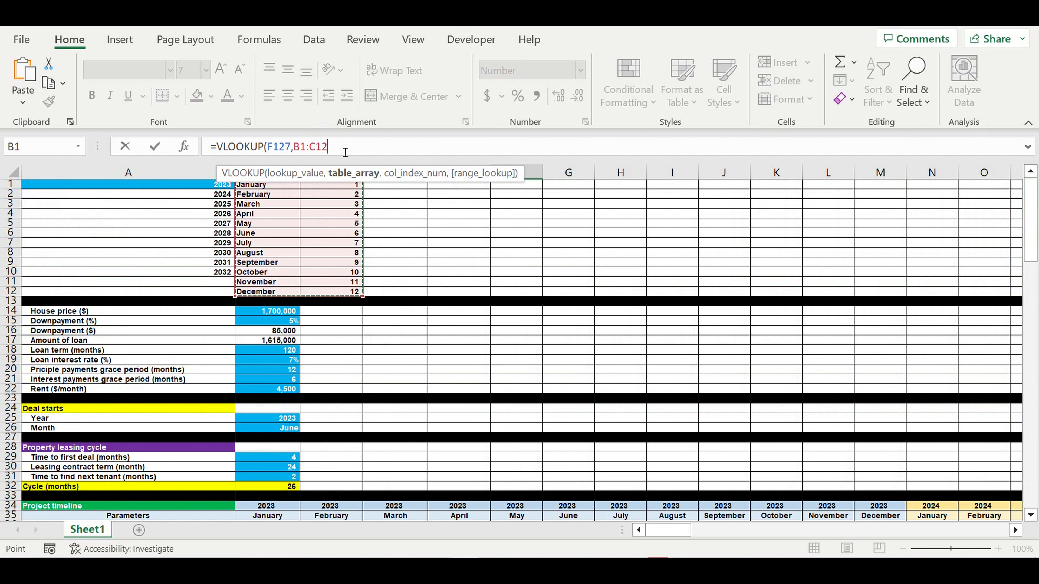
{"action": "type", "text": ","}
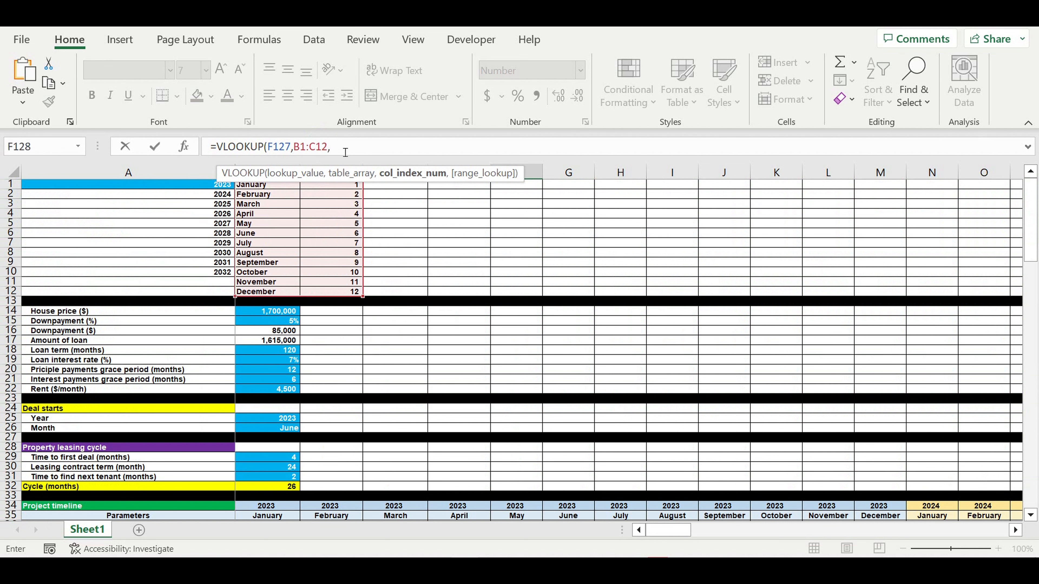
{"action": "type", "text": "2,0)"}
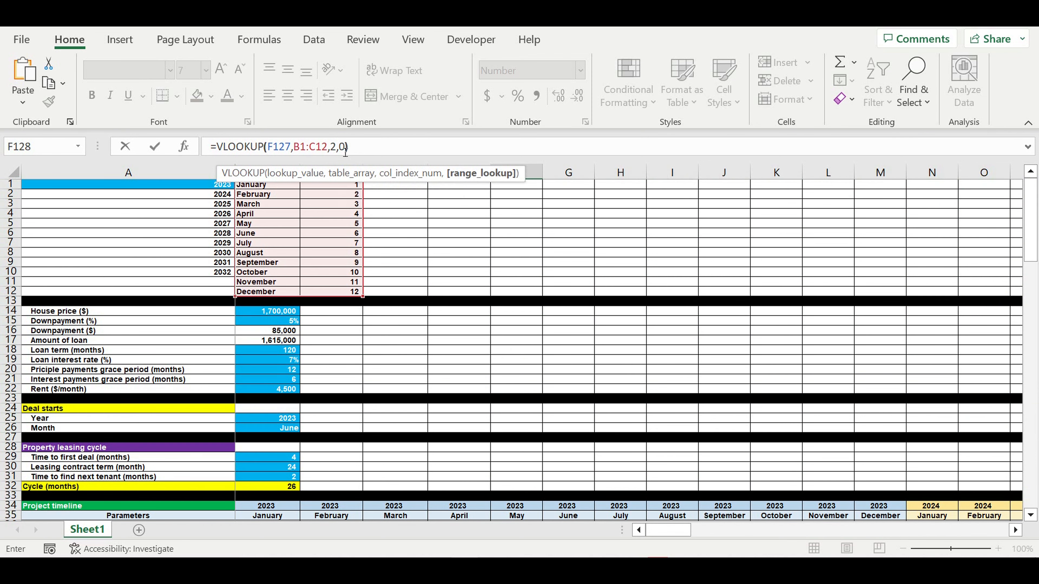
{"action": "key", "text": "Return"}
{"action": "key", "text": "Down"}
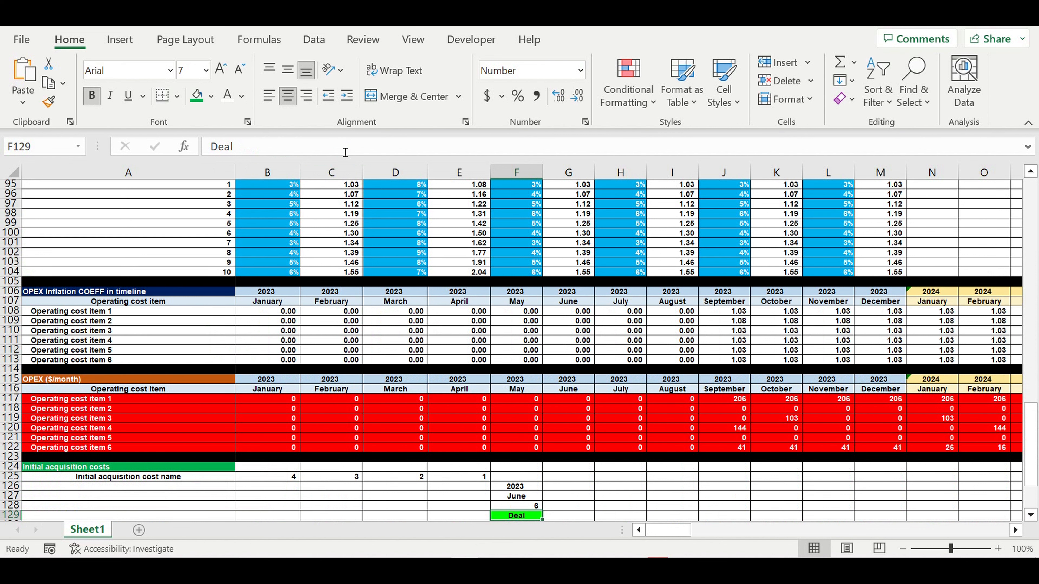
Center the deal's month number in F128 of the initial acquisition costs section
{"action": "scroll", "coordinate": [334, 203], "scroll_direction": "down", "scroll_amount": 2}
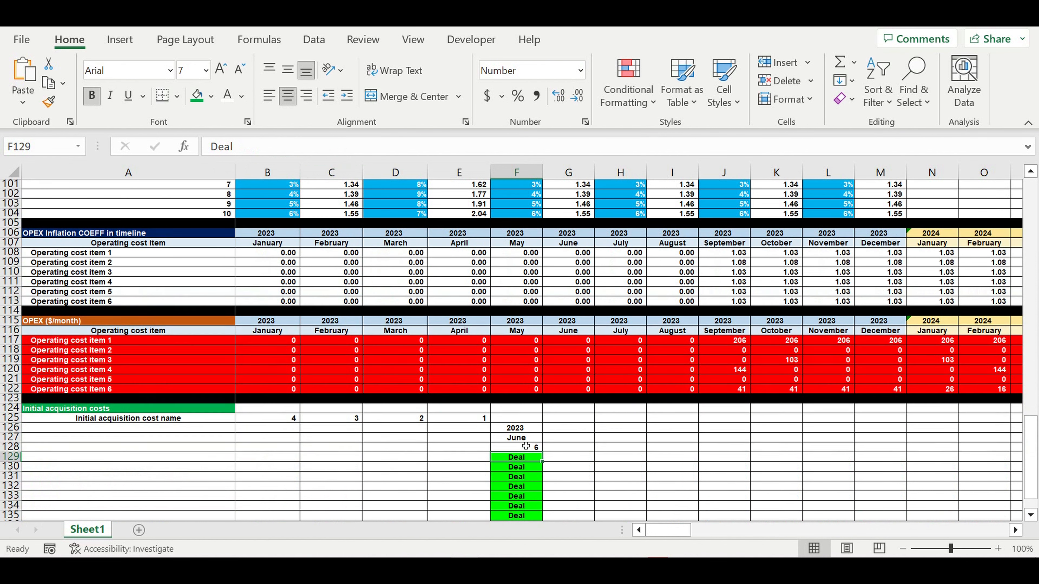
{"action": "left_click", "coordinate": [510, 437]}
{"action": "left_click", "coordinate": [524, 449]}
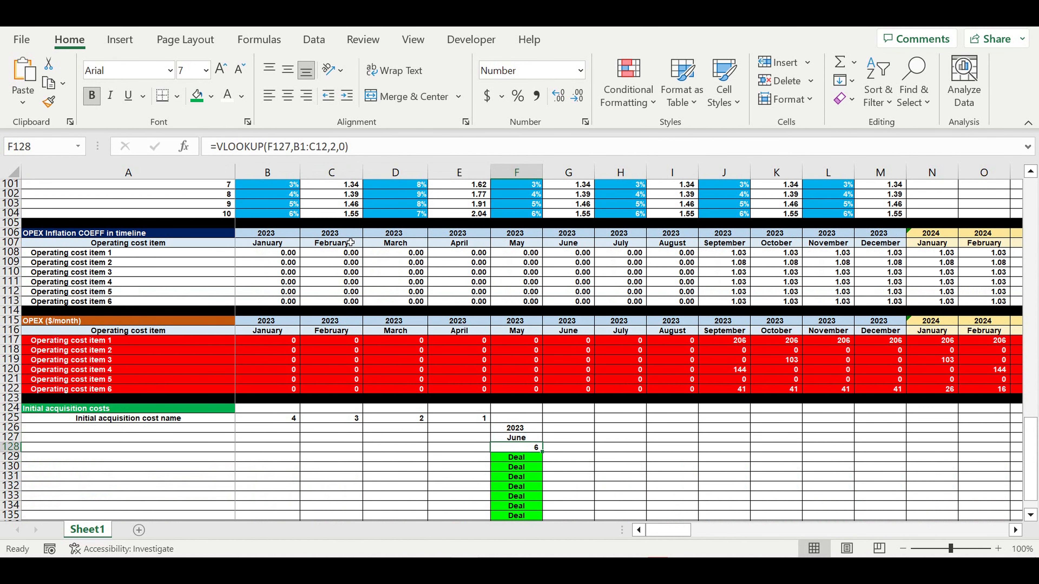
{"action": "left_click", "coordinate": [288, 95]}
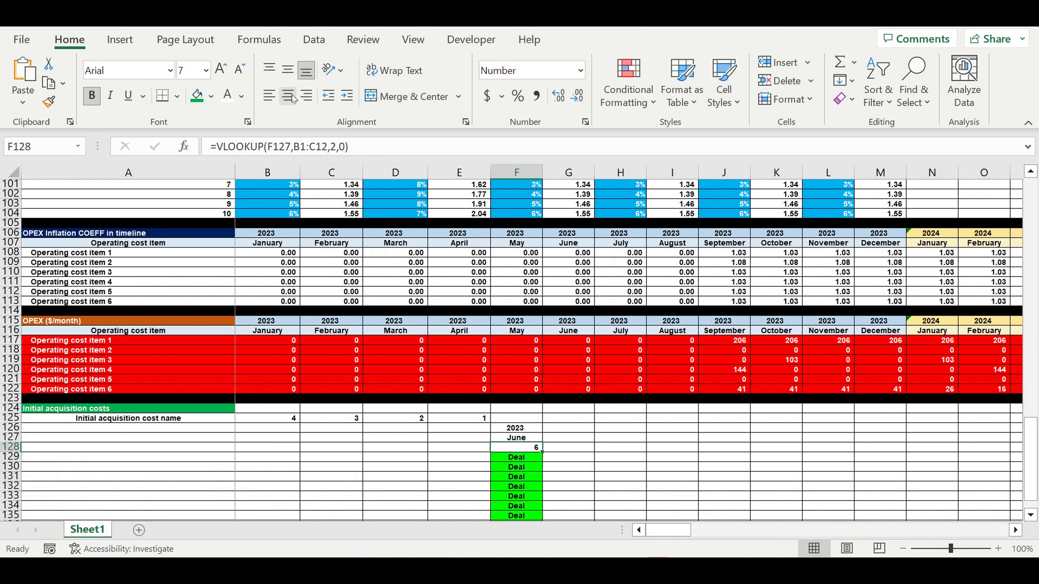
Start an IF formula in E128 that tests whether the month number in F128 equals 1
{"action": "left_click", "coordinate": [469, 449]}
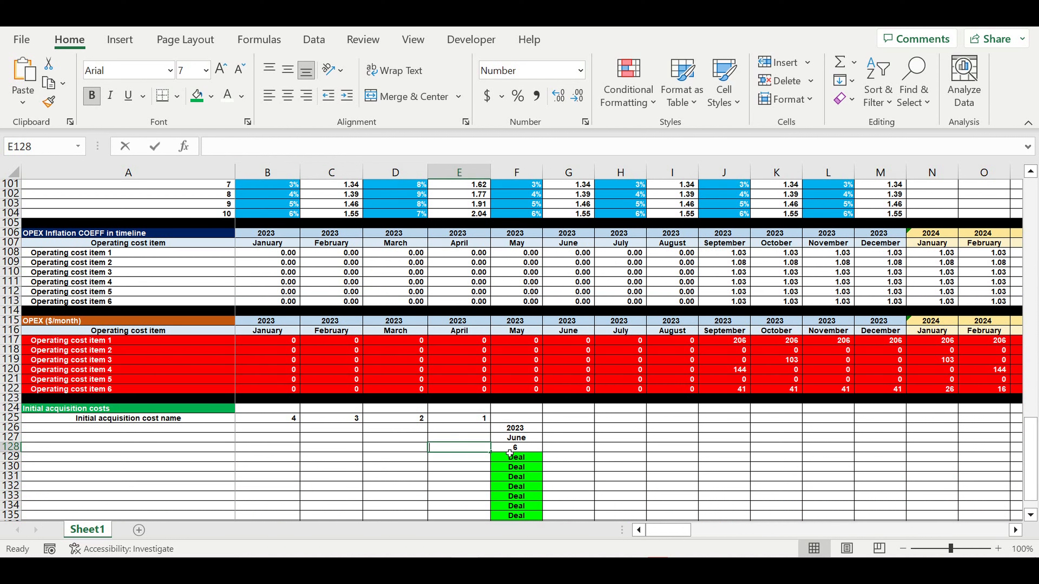
{"action": "type", "text": "=if("}
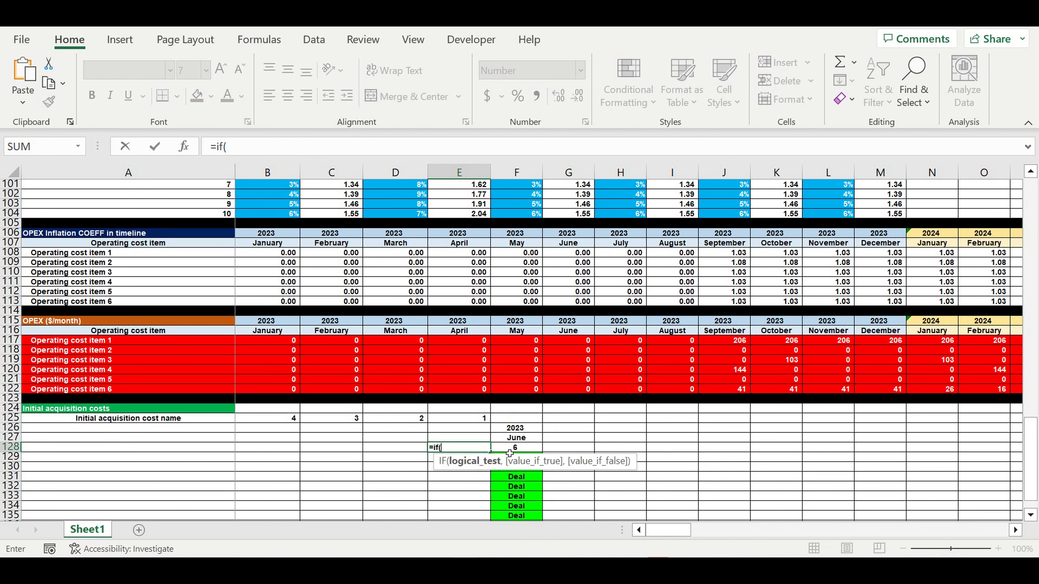
{"action": "left_click", "coordinate": [530, 450]}
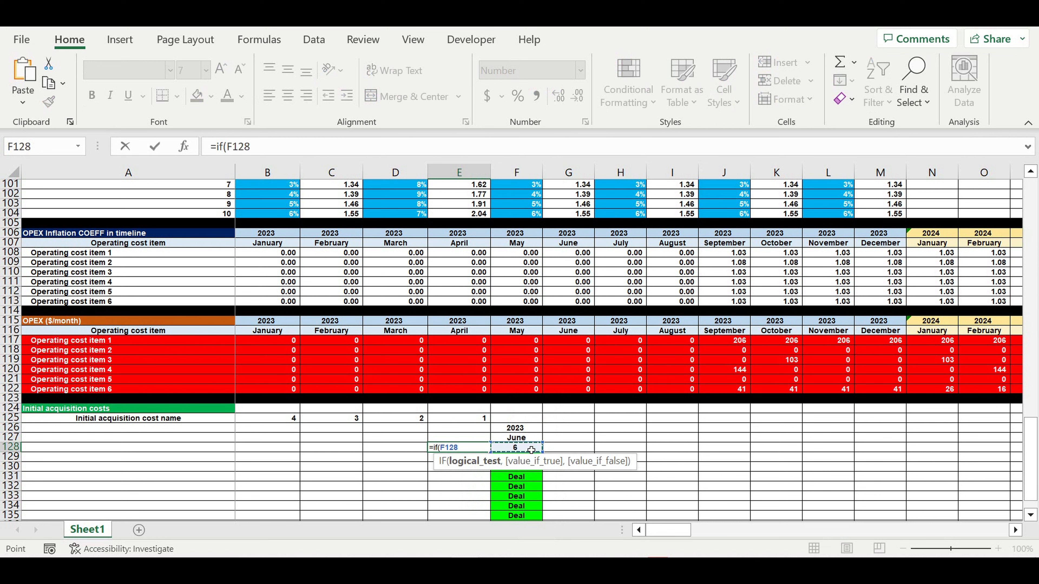
{"action": "type", "text": "=1"}
{"action": "type", "text": ","}
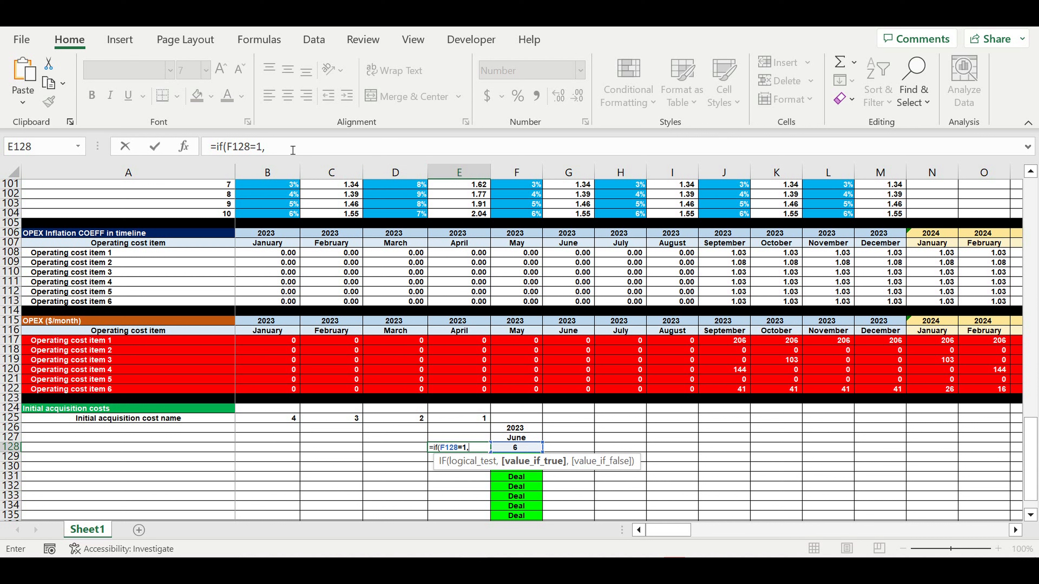
Complete the E128 formula with 12 if true and F128-1 if false, giving =IF(F128=1,12,F128-1)
{"action": "left_click", "coordinate": [264, 148]}
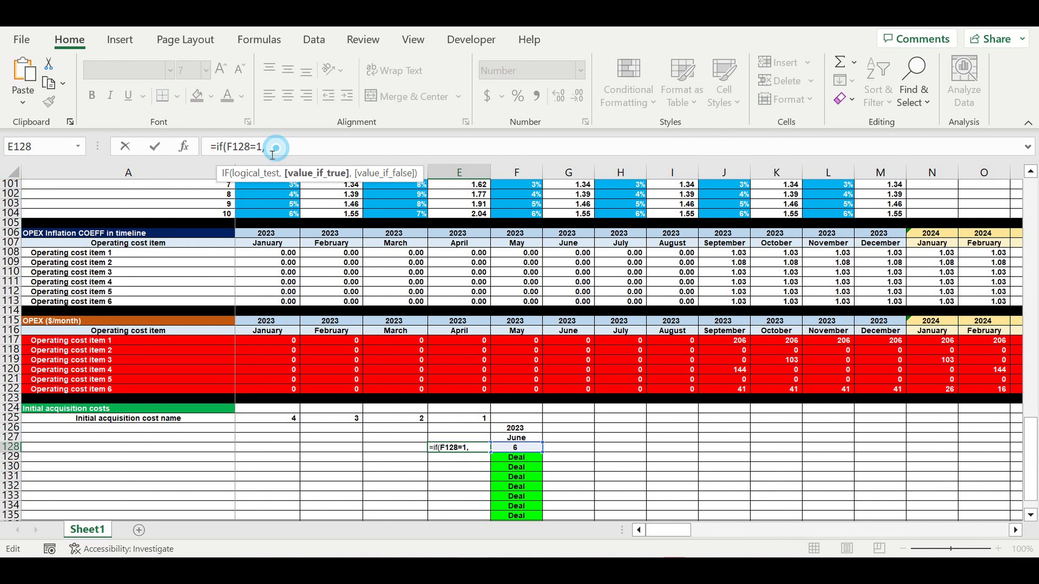
{"action": "left_click_drag", "start_coordinate": [265, 153], "coordinate": [259, 151]}
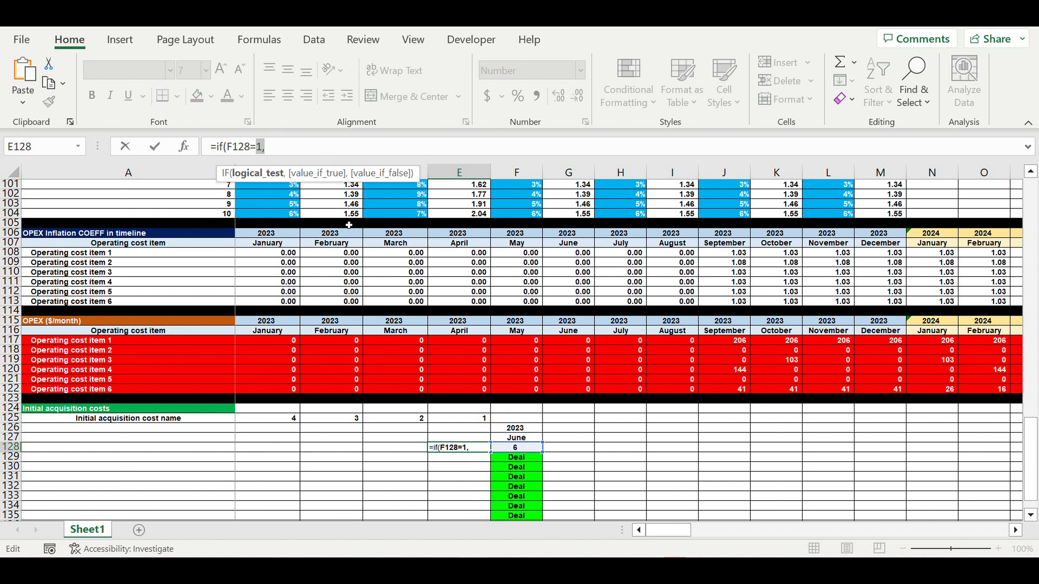
{"action": "left_click", "coordinate": [295, 156]}
{"action": "type", "text": "12"}
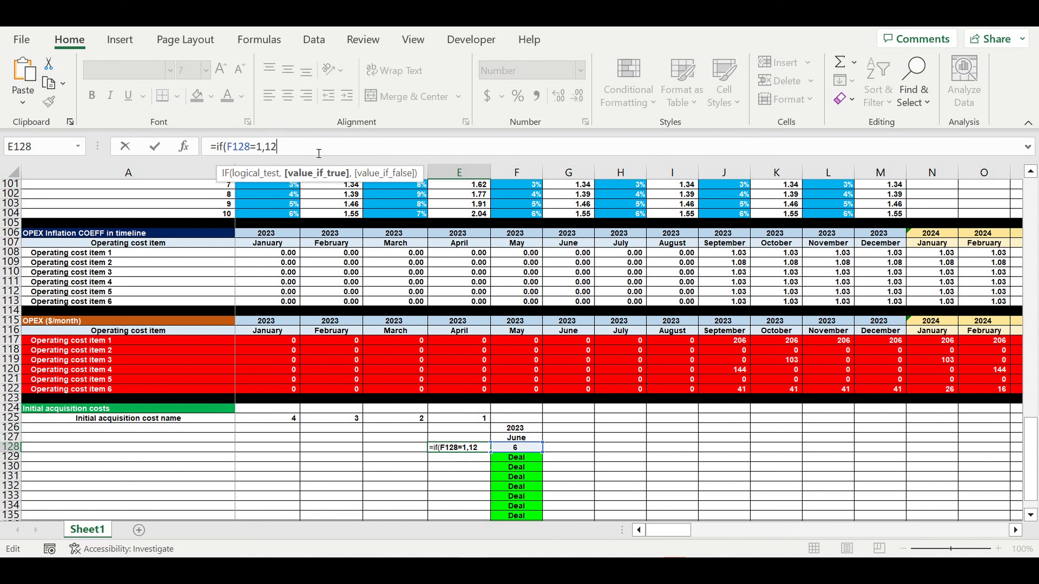
{"action": "type", "text": ","}
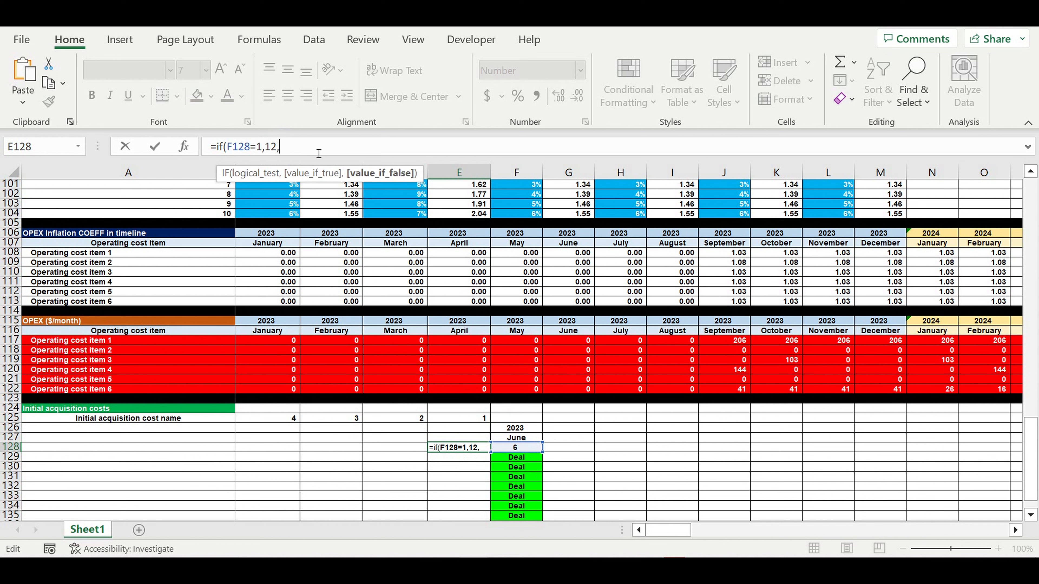
{"action": "left_click", "coordinate": [519, 450]}
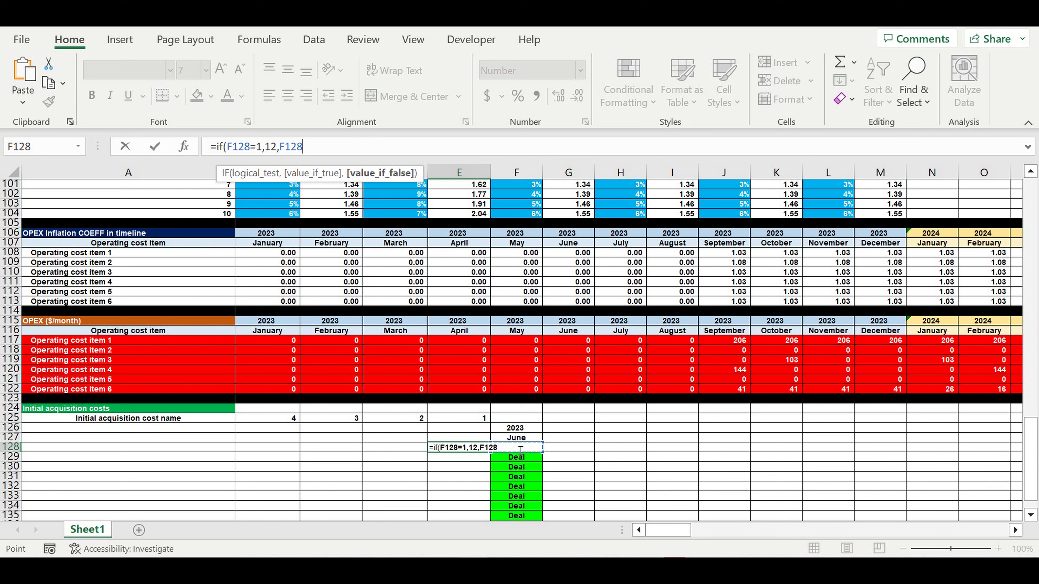
{"action": "type", "text": "-1)"}
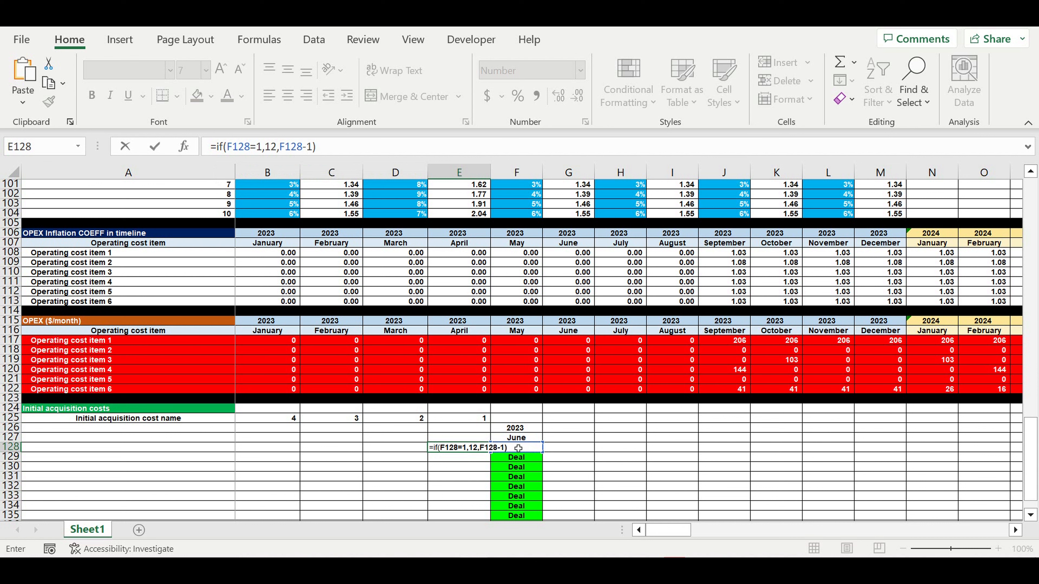
{"action": "key", "text": "Return"}
Fill the E128 month countdown formula leftward across D128, C128 and B128
{"action": "left_click", "coordinate": [471, 449]}
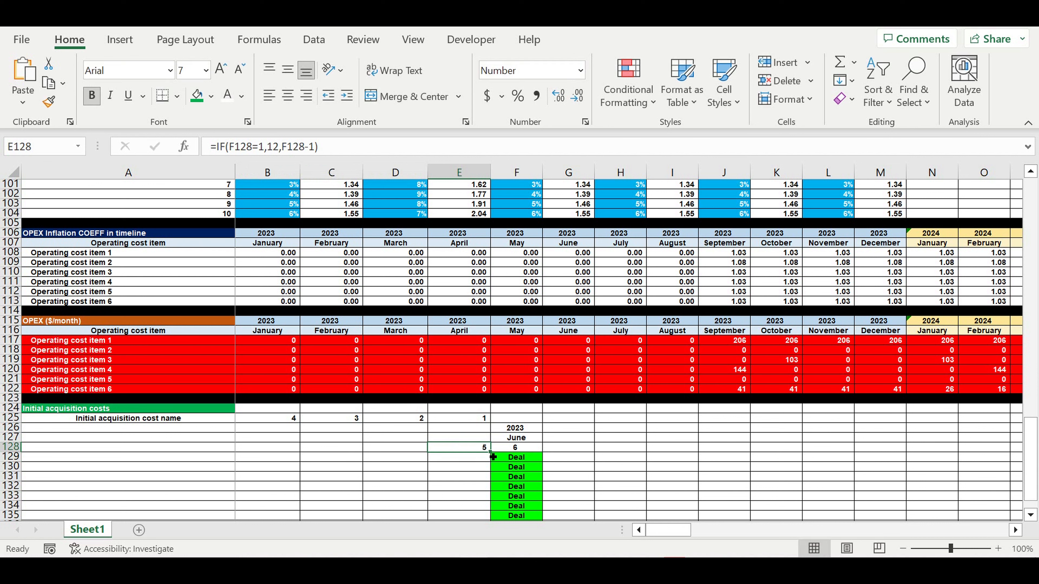
{"action": "left_click_drag", "start_coordinate": [494, 458], "coordinate": [292, 476]}
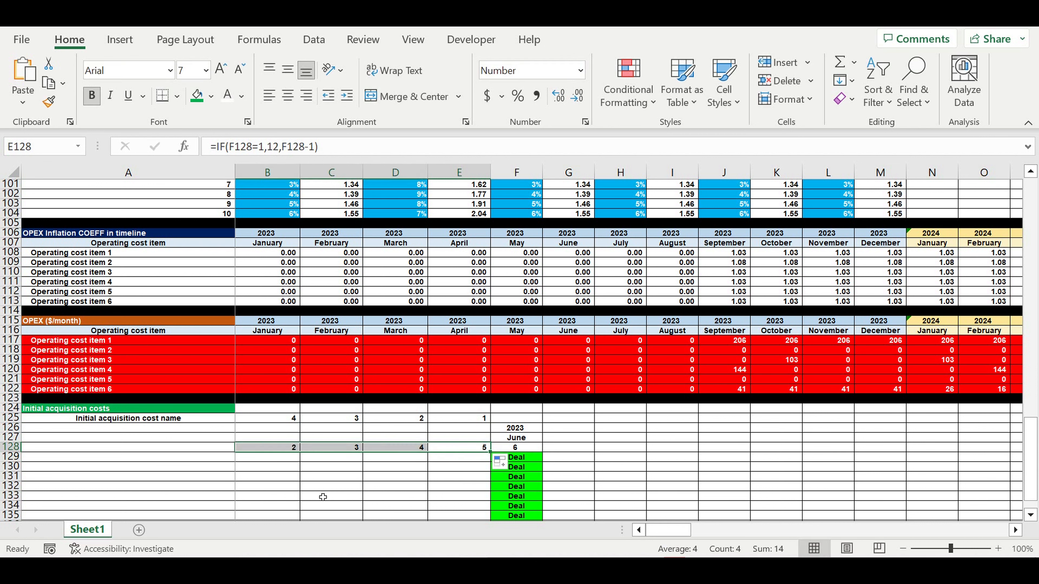
{"action": "left_click", "coordinate": [351, 496]}
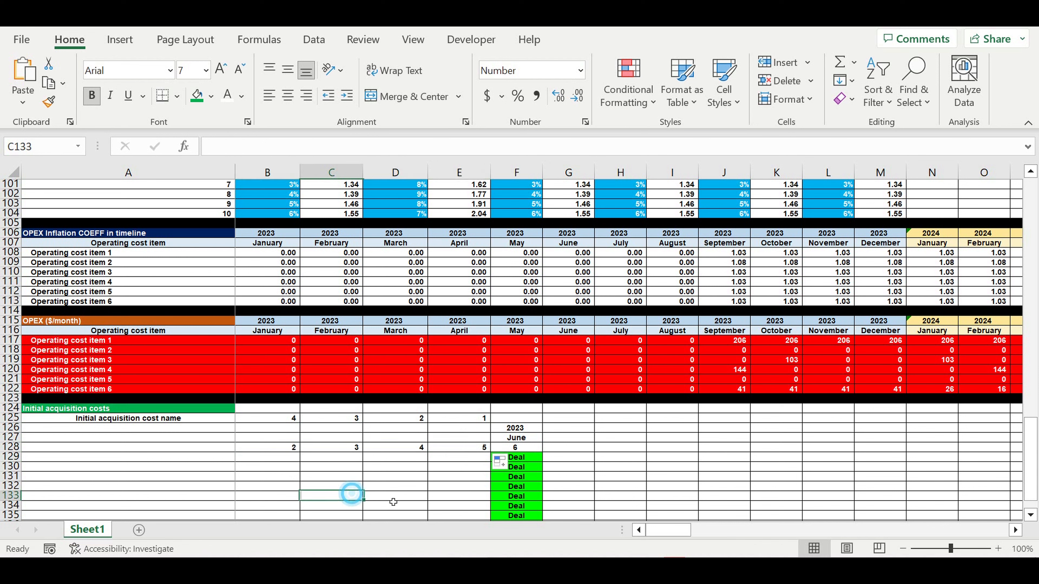
{"action": "left_click", "coordinate": [284, 451]}
Set the deal start to month February in B26 and year 2024 in B25
{"action": "scroll", "coordinate": [344, 399], "scroll_direction": "up", "scroll_amount": 10}
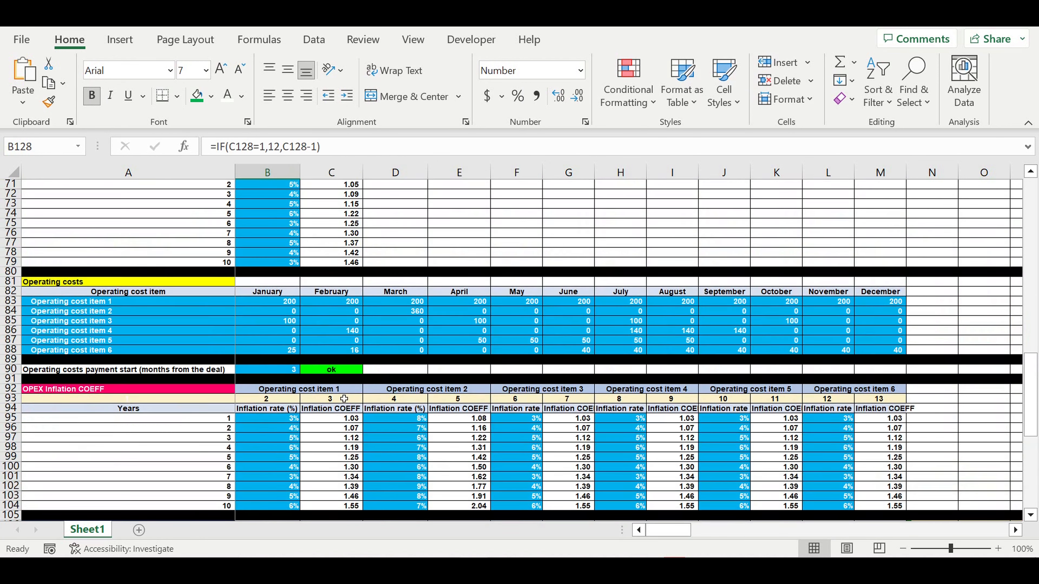
{"action": "scroll", "coordinate": [344, 399], "scroll_direction": "up", "scroll_amount": 18}
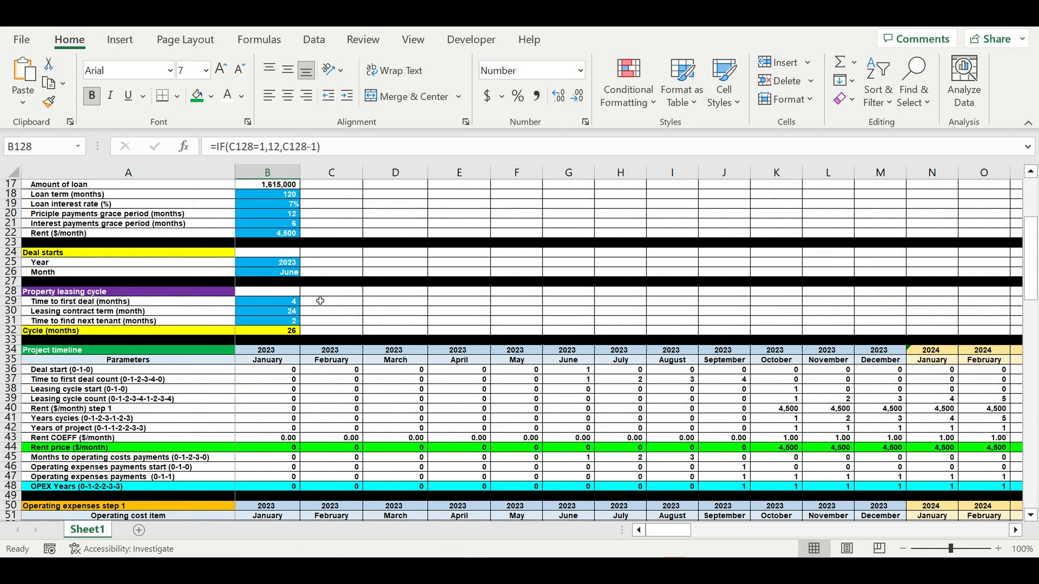
{"action": "scroll", "coordinate": [321, 301], "scroll_direction": "up", "scroll_amount": 3}
{"action": "left_click", "coordinate": [278, 362]}
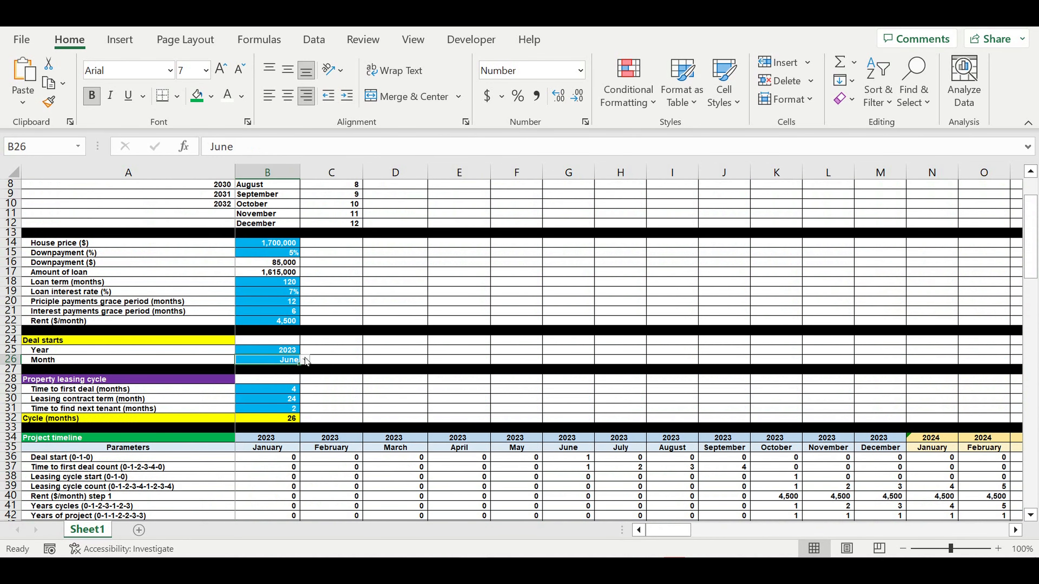
{"action": "left_click", "coordinate": [305, 360]}
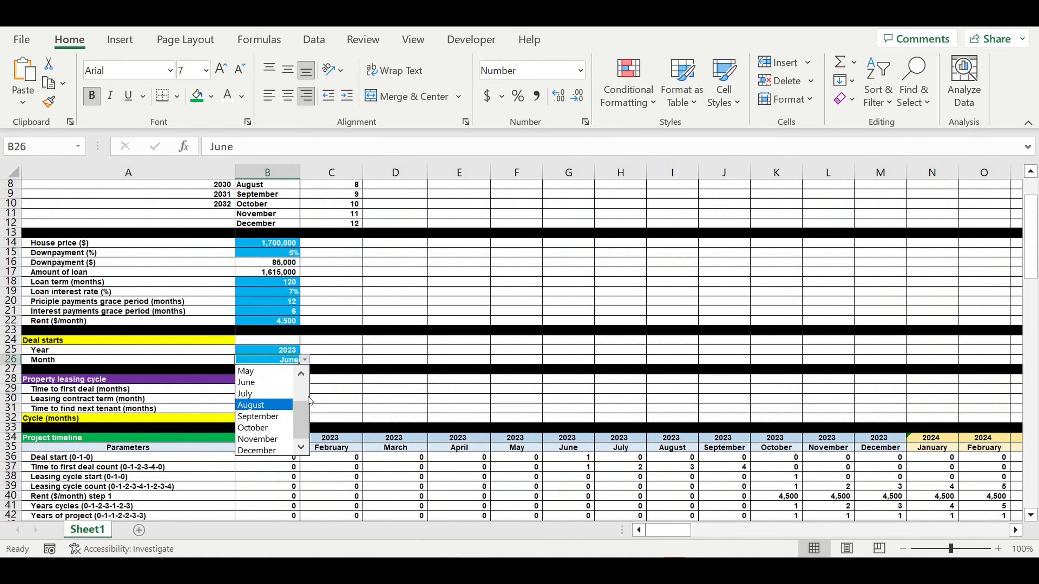
{"action": "left_click", "coordinate": [302, 389]}
{"action": "left_click", "coordinate": [253, 383]}
{"action": "left_click", "coordinate": [300, 354]}
{"action": "left_click", "coordinate": [305, 350]}
{"action": "left_click", "coordinate": [268, 371]}
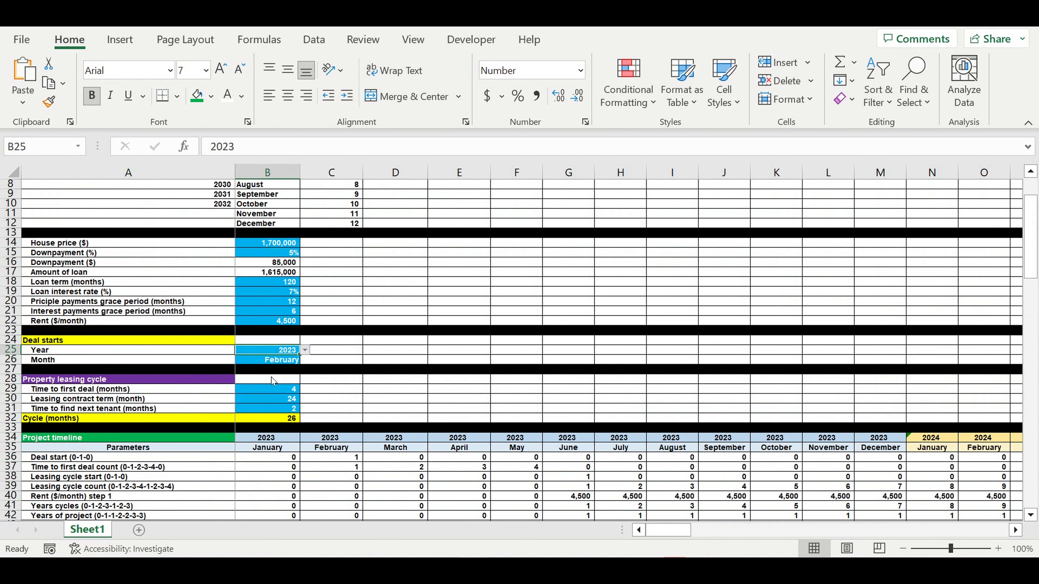
Examine how the project timeline's deal start, leasing cycle and rent rows respond to the new deal date
{"action": "left_click", "coordinate": [568, 487]}
{"action": "scroll", "coordinate": [572, 487], "scroll_direction": "down", "scroll_amount": 3}
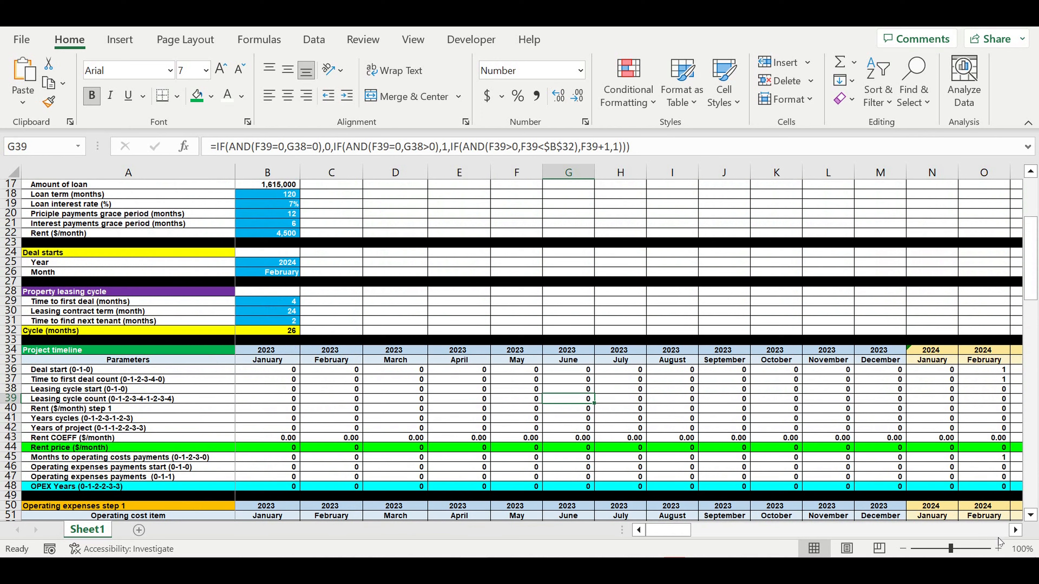
{"action": "left_click", "coordinate": [1015, 530]}
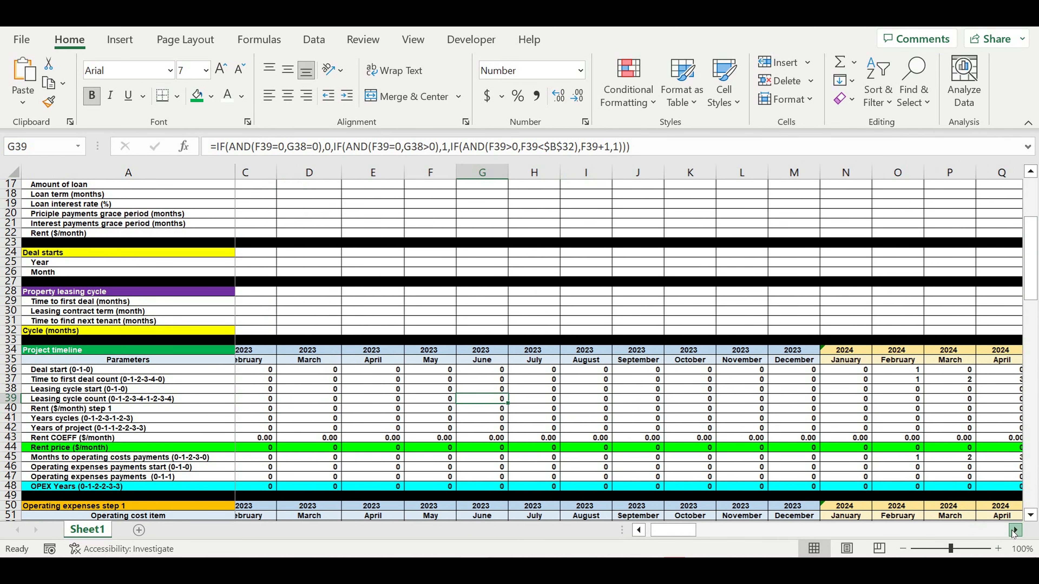
{"action": "scroll", "coordinate": [927, 467], "scroll_direction": "right", "scroll_amount": 2}
{"action": "left_click_drag", "start_coordinate": [832, 408], "coordinate": [626, 428]}
{"action": "left_click", "coordinate": [834, 448]}
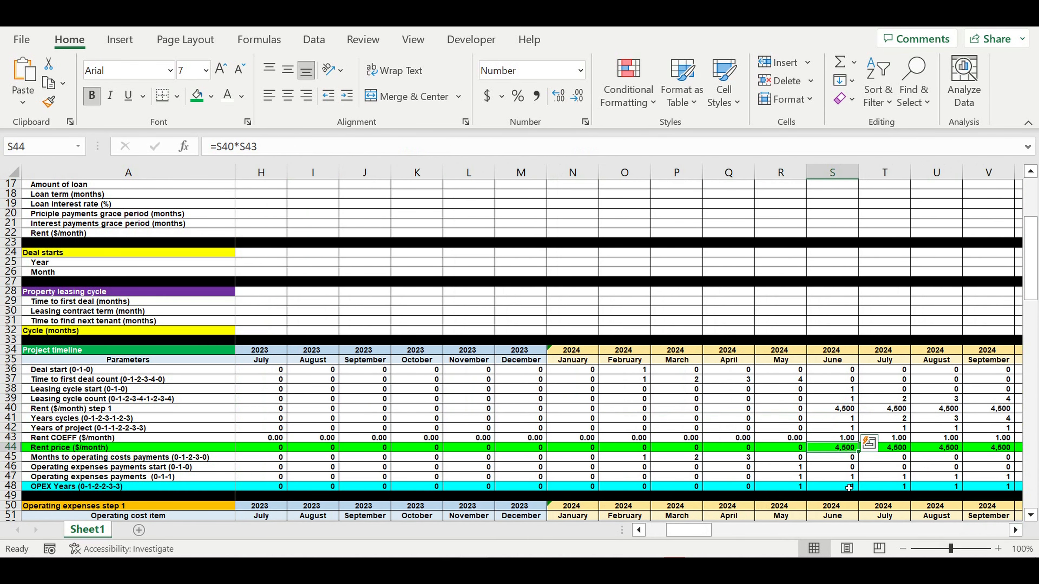
{"action": "left_click_drag", "start_coordinate": [680, 535], "coordinate": [660, 534]}
Examine the monthly amounts in the OPEX ($/month) table around the new deal start
{"action": "scroll", "coordinate": [536, 383], "scroll_direction": "down", "scroll_amount": 8}
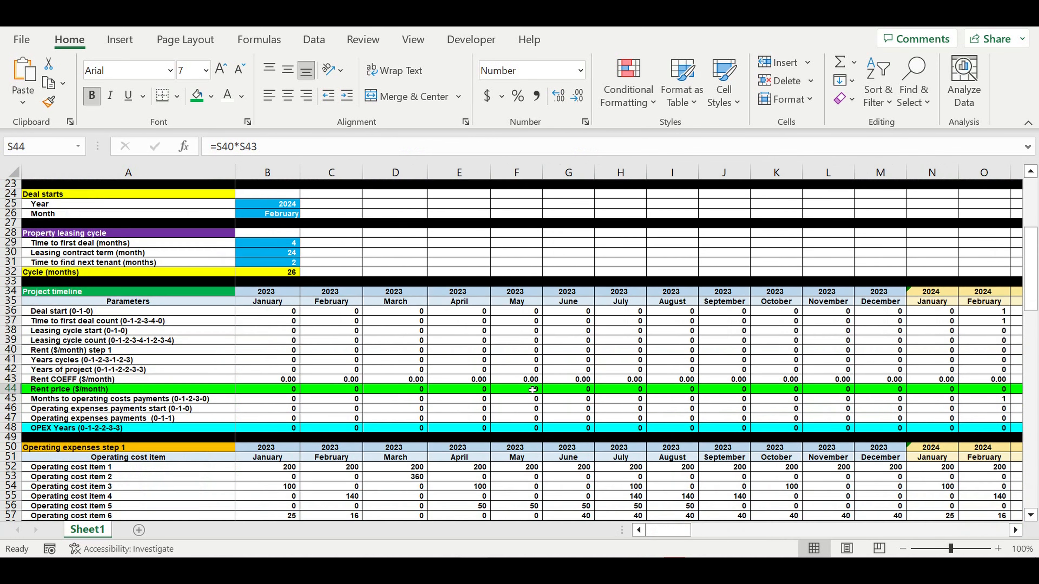
{"action": "scroll", "coordinate": [536, 383], "scroll_direction": "down", "scroll_amount": 6}
{"action": "scroll", "coordinate": [536, 378], "scroll_direction": "down", "scroll_amount": 7}
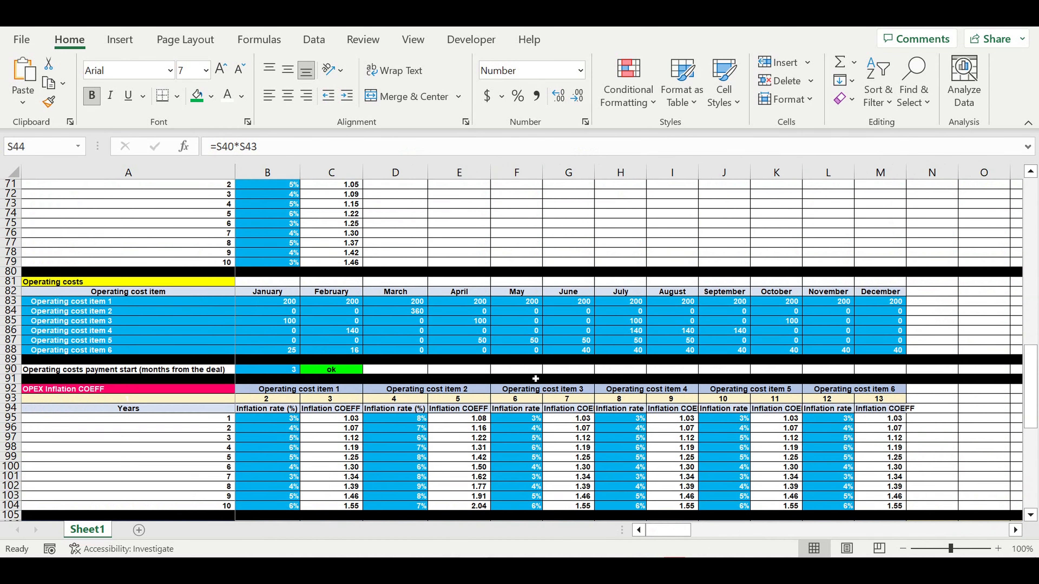
{"action": "scroll", "coordinate": [536, 377], "scroll_direction": "down", "scroll_amount": 5}
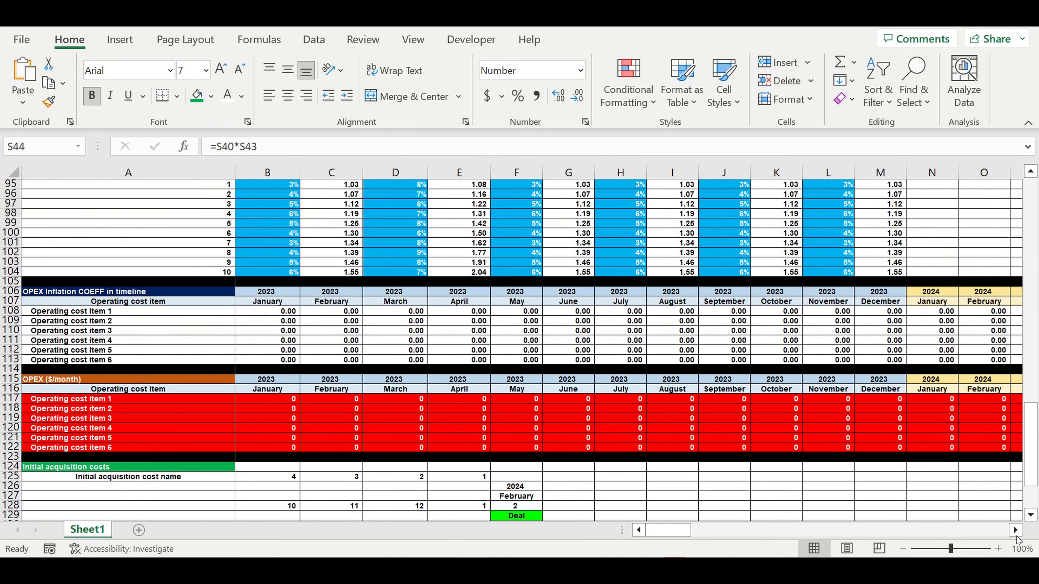
{"action": "left_click", "coordinate": [1016, 530]}
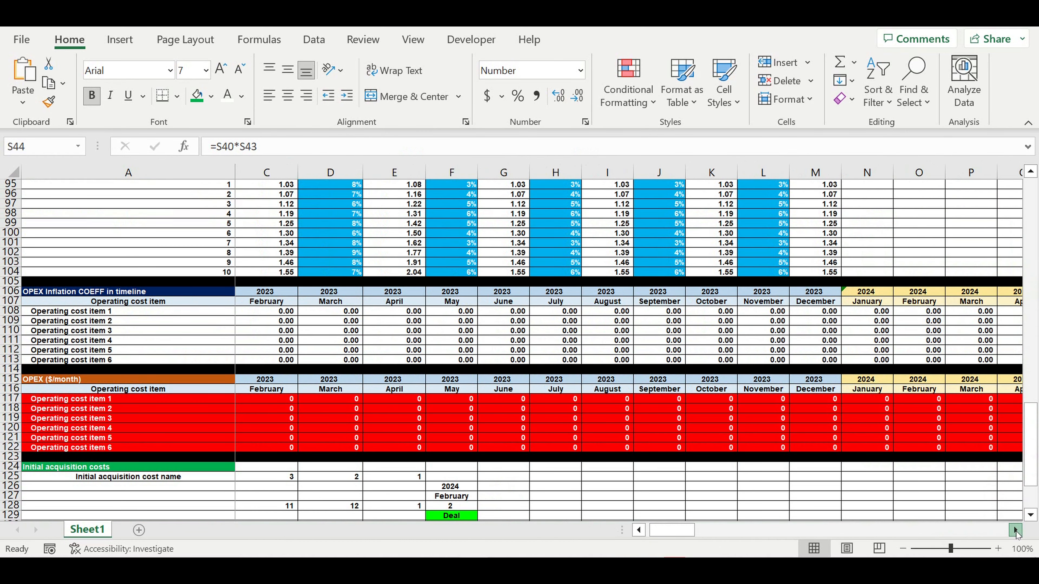
{"action": "left_click", "coordinate": [1015, 530]}
{"action": "left_click_drag", "start_coordinate": [677, 401], "coordinate": [957, 448]}
{"action": "left_click_drag", "start_coordinate": [694, 534], "coordinate": [668, 533]}
Check the deal year, month and month number in F126:F128 and the countdown in B128:E128
{"action": "scroll", "coordinate": [503, 430], "scroll_direction": "down", "scroll_amount": 1}
{"action": "scroll", "coordinate": [550, 454], "scroll_direction": "down", "scroll_amount": 2}
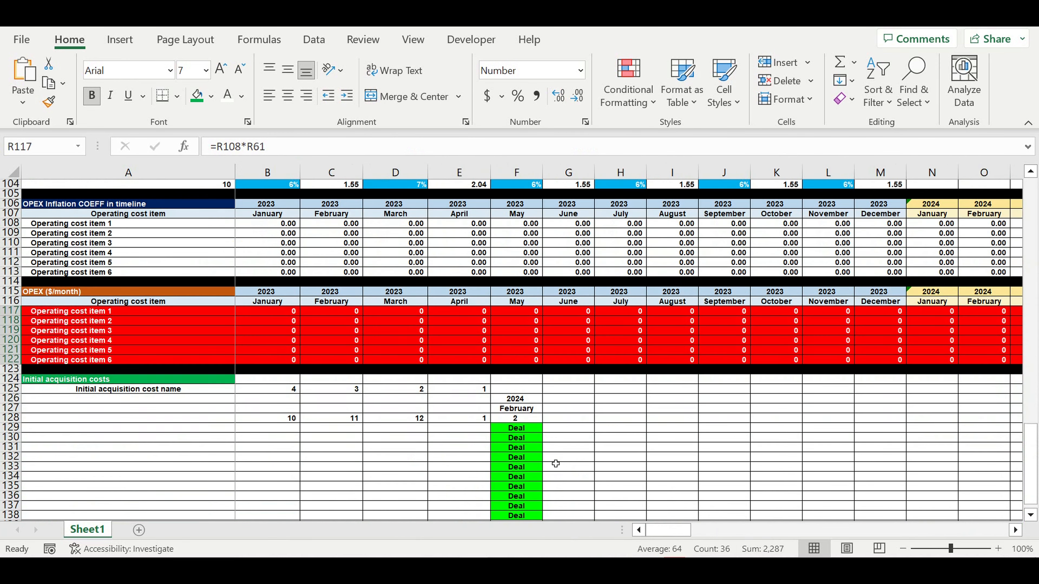
{"action": "left_click", "coordinate": [525, 401]}
{"action": "left_click", "coordinate": [518, 408]}
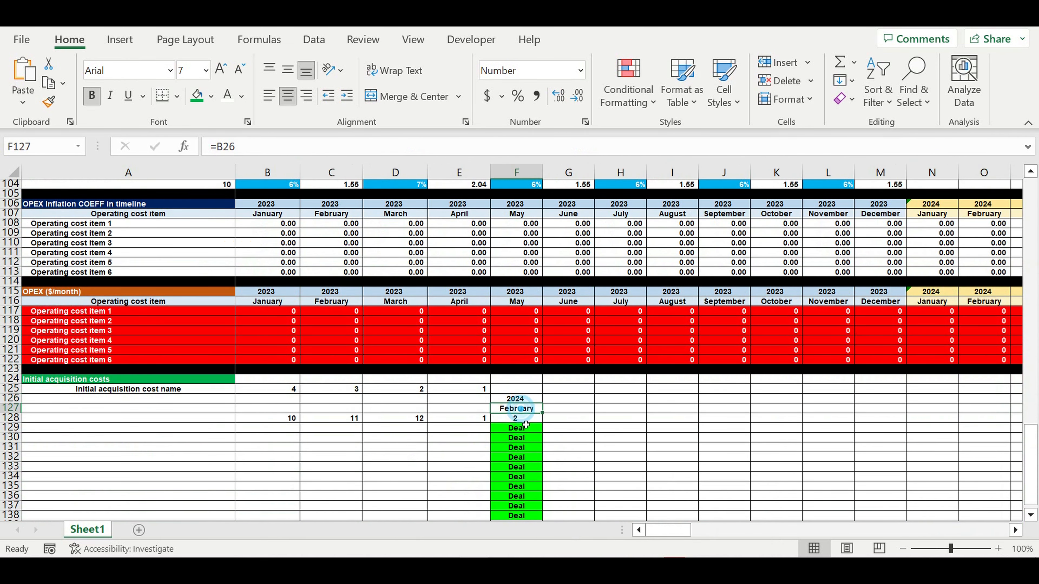
{"action": "left_click", "coordinate": [516, 417]}
{"action": "left_click", "coordinate": [434, 423]}
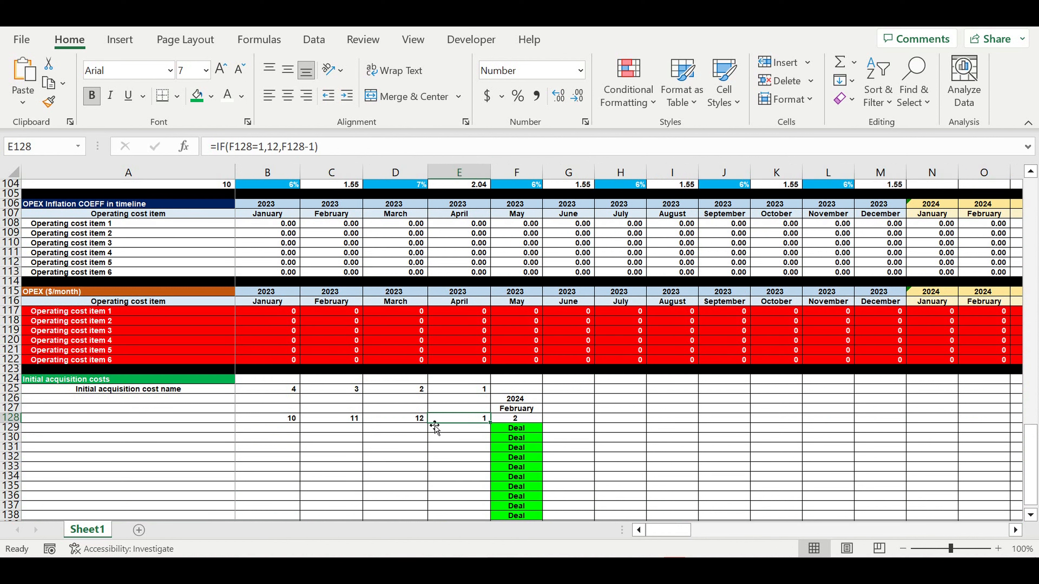
{"action": "left_click", "coordinate": [412, 423]}
{"action": "left_click", "coordinate": [341, 421]}
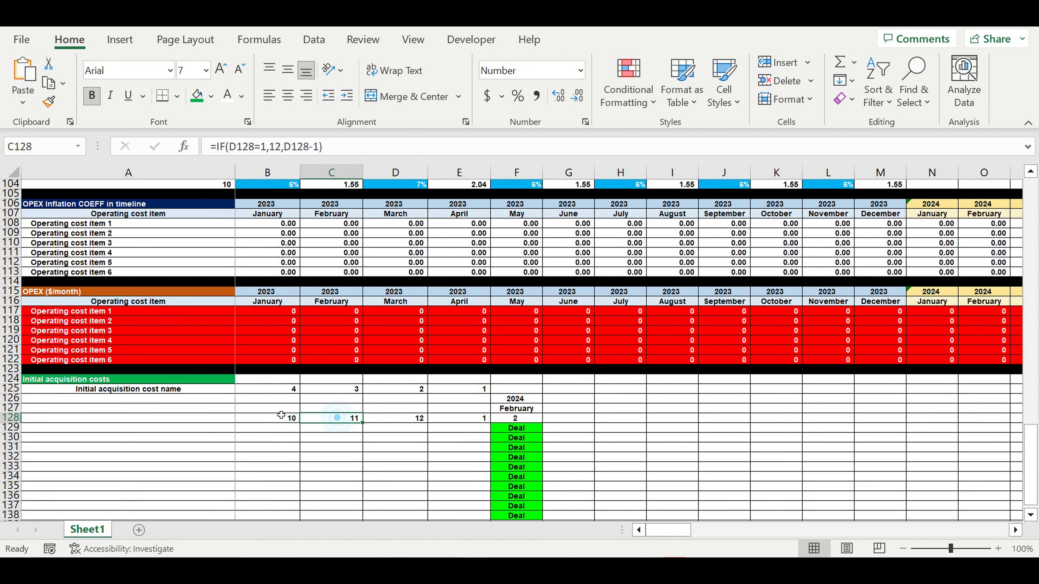
{"action": "left_click", "coordinate": [274, 420]}
{"action": "left_click", "coordinate": [392, 459]}
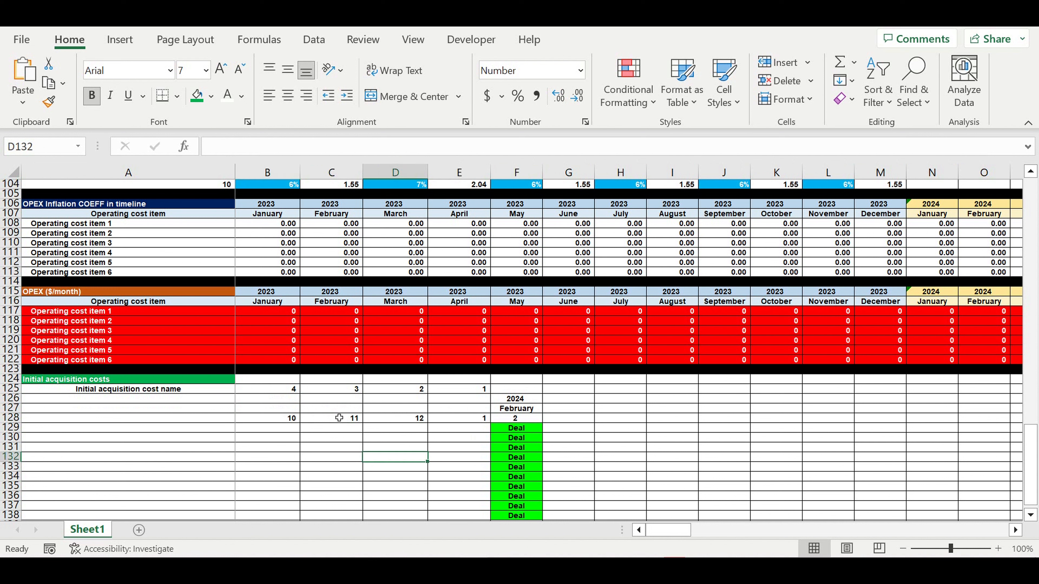
{"action": "left_click", "coordinate": [274, 412]}
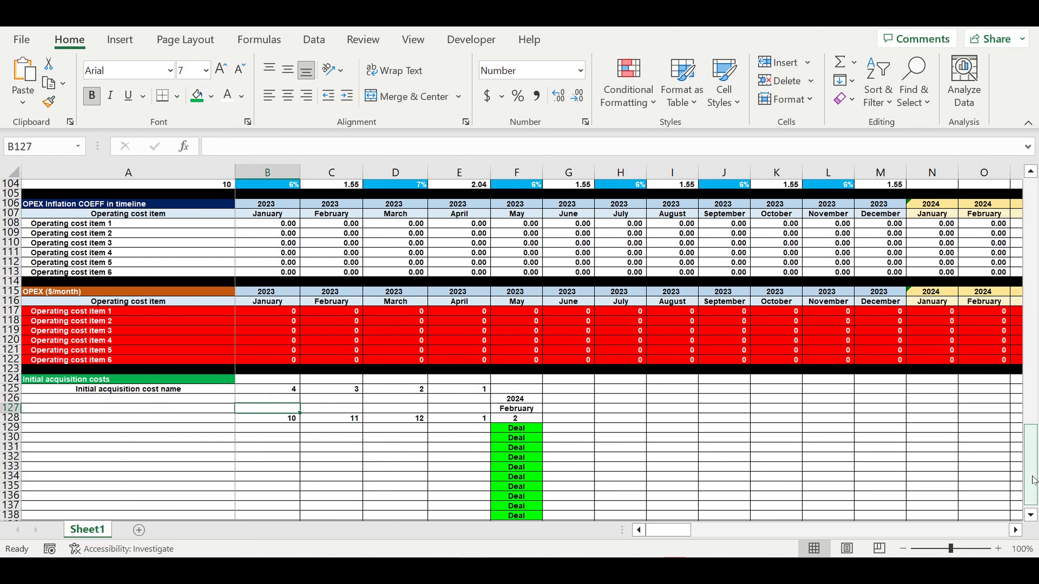
Repeat the month names beside their numbers by entering =B1 in D1 and filling it down to D12
{"action": "left_click_drag", "start_coordinate": [1030, 447], "coordinate": [1030, 203]}
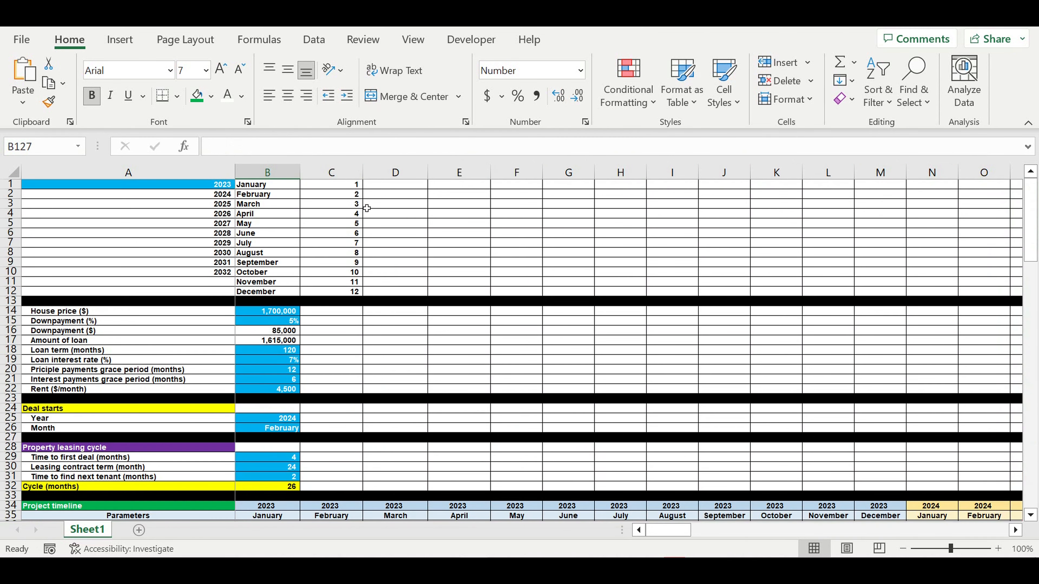
{"action": "left_click", "coordinate": [393, 187]}
{"action": "type", "text": "="}
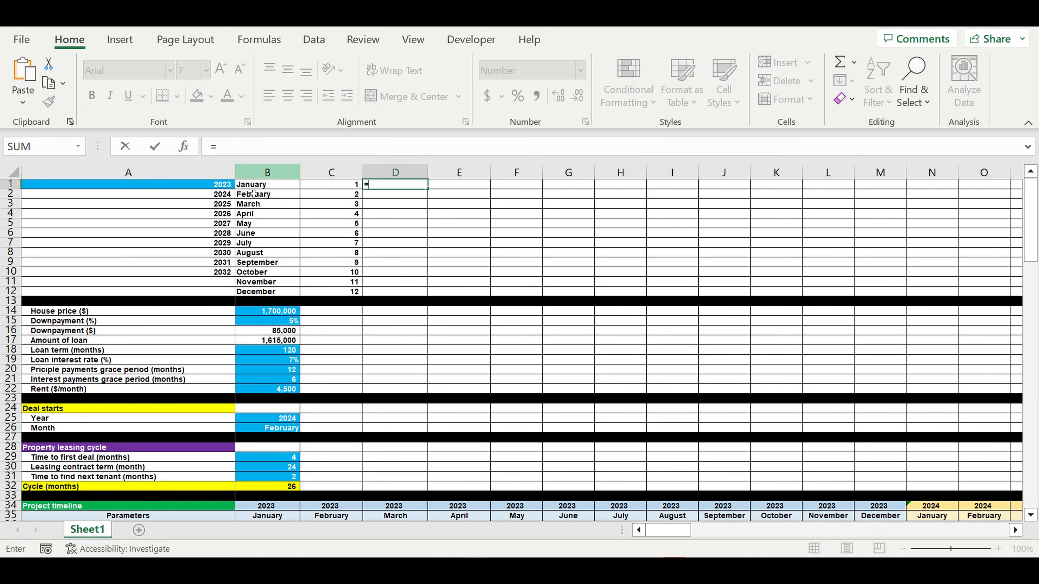
{"action": "left_click", "coordinate": [253, 185]}
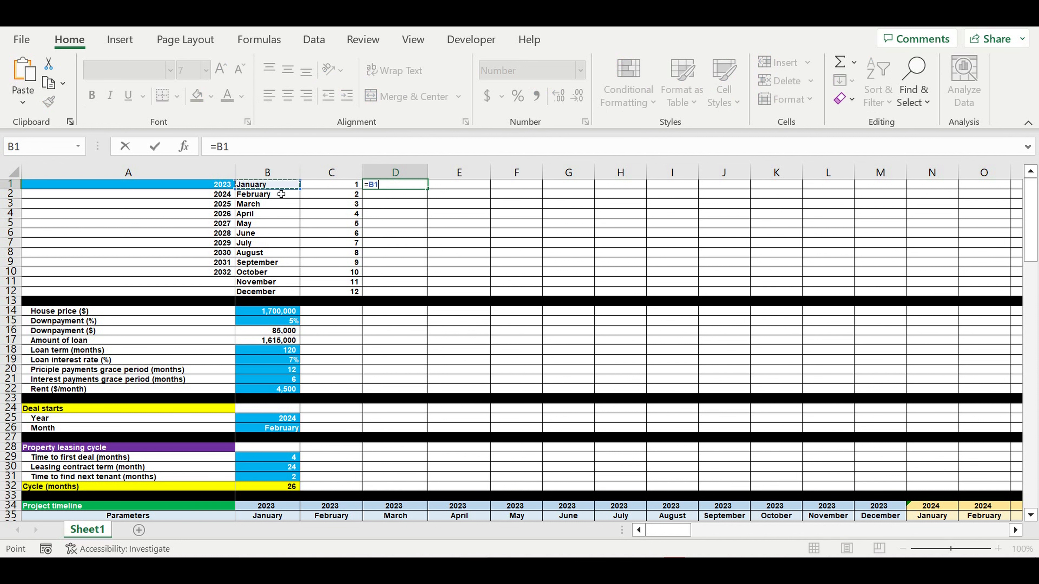
{"action": "key", "text": "Return"}
{"action": "left_click", "coordinate": [391, 186]}
{"action": "left_click_drag", "start_coordinate": [427, 189], "coordinate": [409, 295]}
{"action": "left_click", "coordinate": [451, 362]}
Start a VLOOKUP formula in B127 of the initial acquisition costs section with B128 as the lookup value
{"action": "scroll", "coordinate": [618, 521], "scroll_direction": "down", "scroll_amount": 5}
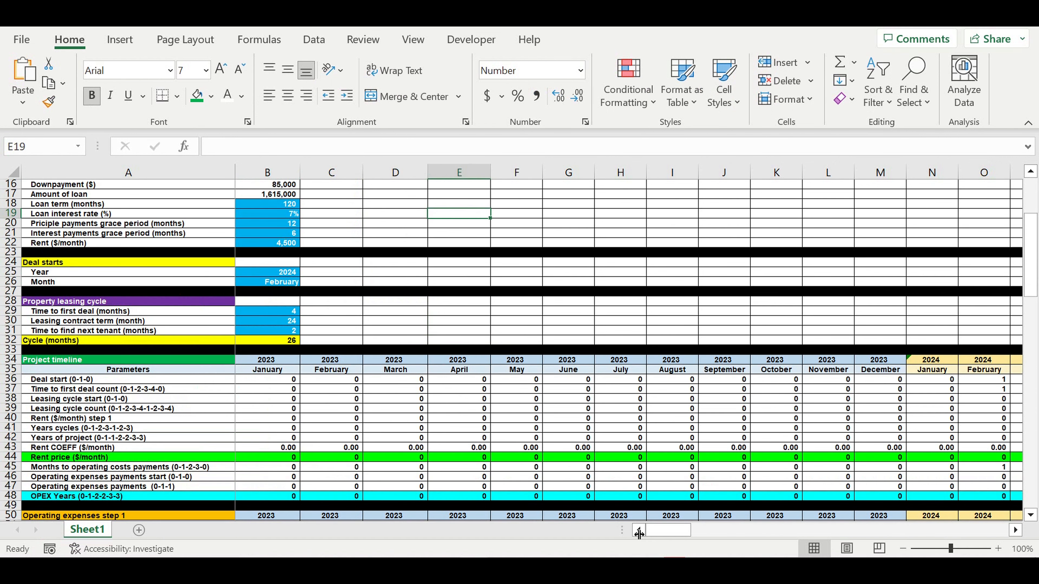
{"action": "left_click_drag", "start_coordinate": [1031, 278], "coordinate": [1031, 489]}
{"action": "scroll", "coordinate": [626, 444], "scroll_direction": "down", "scroll_amount": 1}
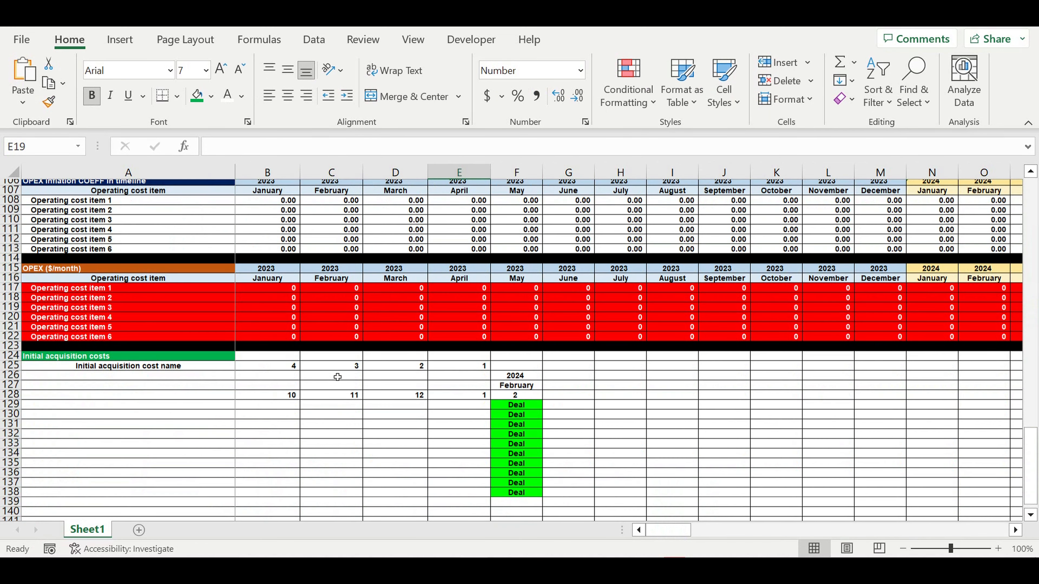
{"action": "left_click", "coordinate": [291, 381]}
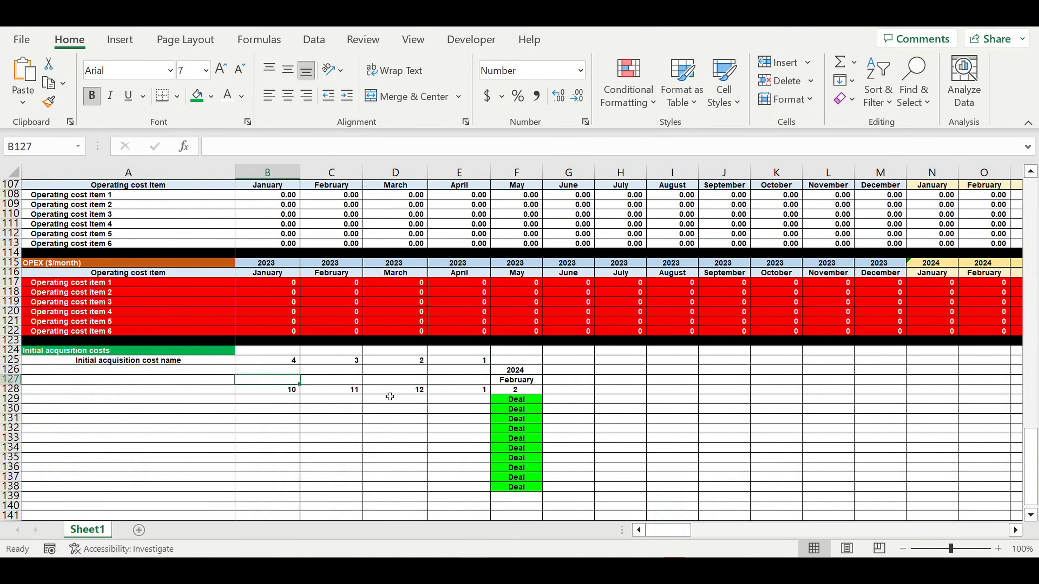
{"action": "type", "text": "=v"}
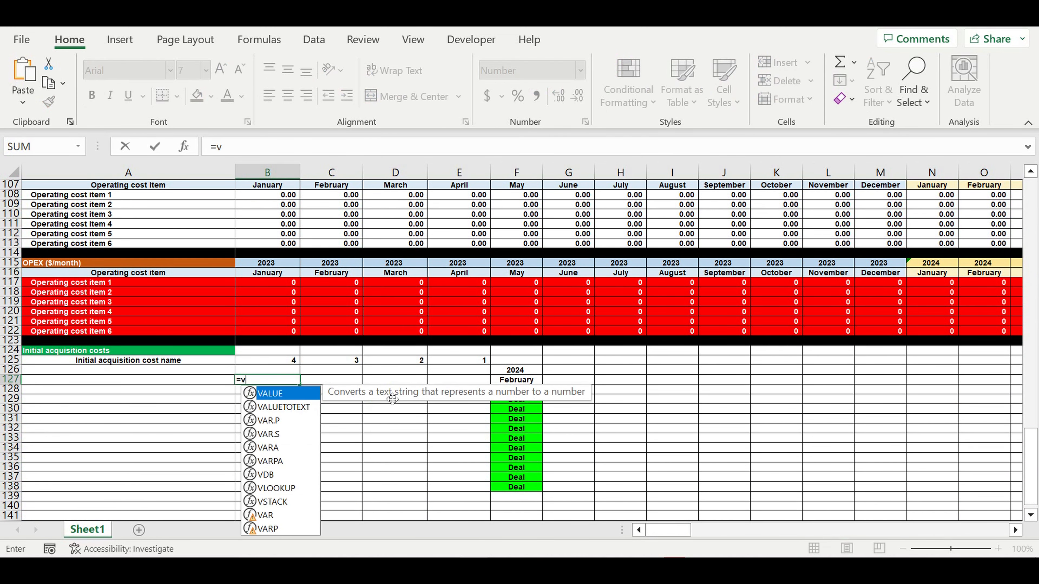
{"action": "type", "text": "l"}
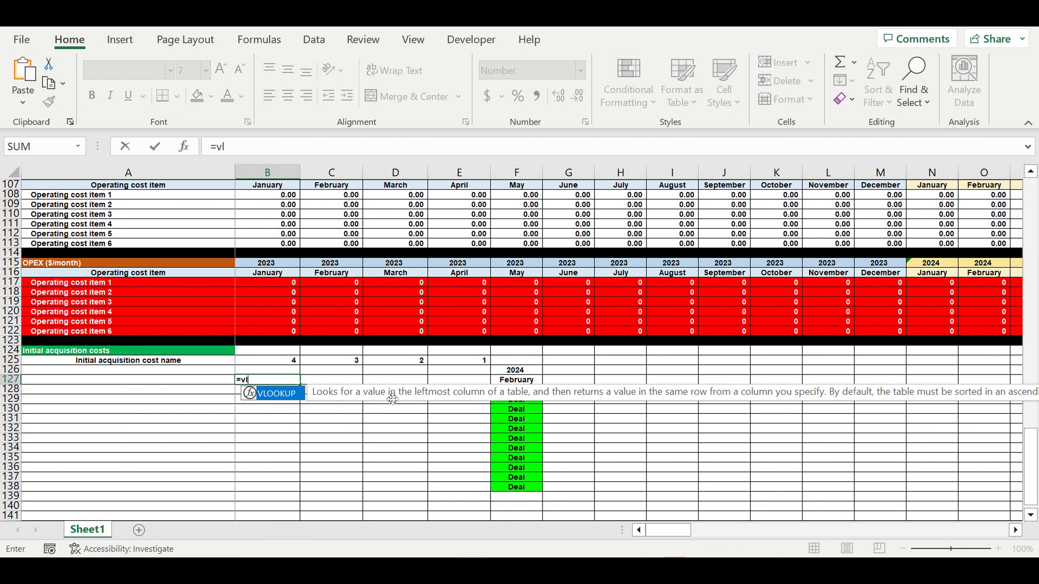
{"action": "double_click", "coordinate": [272, 394]}
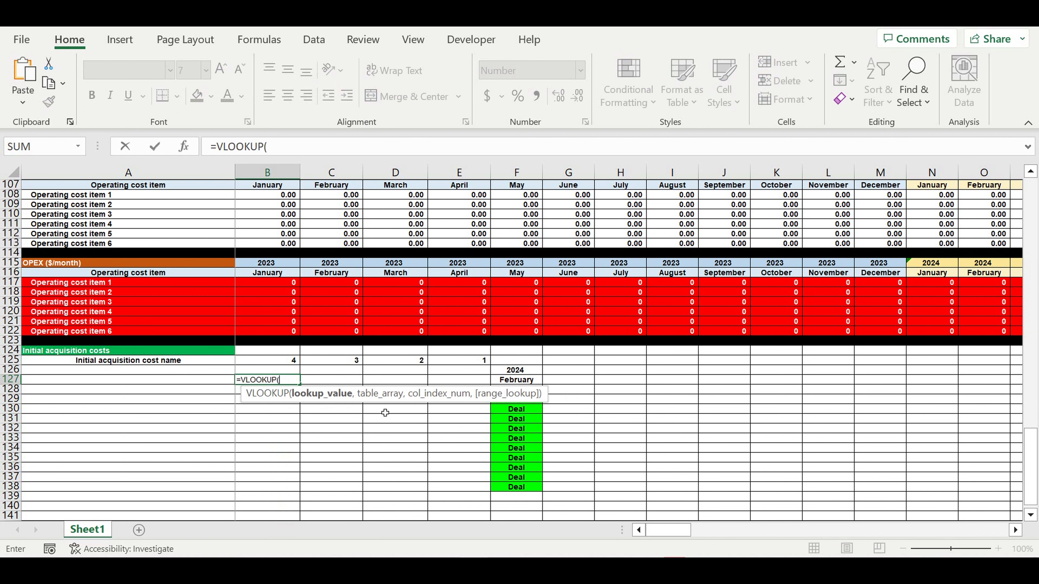
{"action": "left_click", "coordinate": [241, 392]}
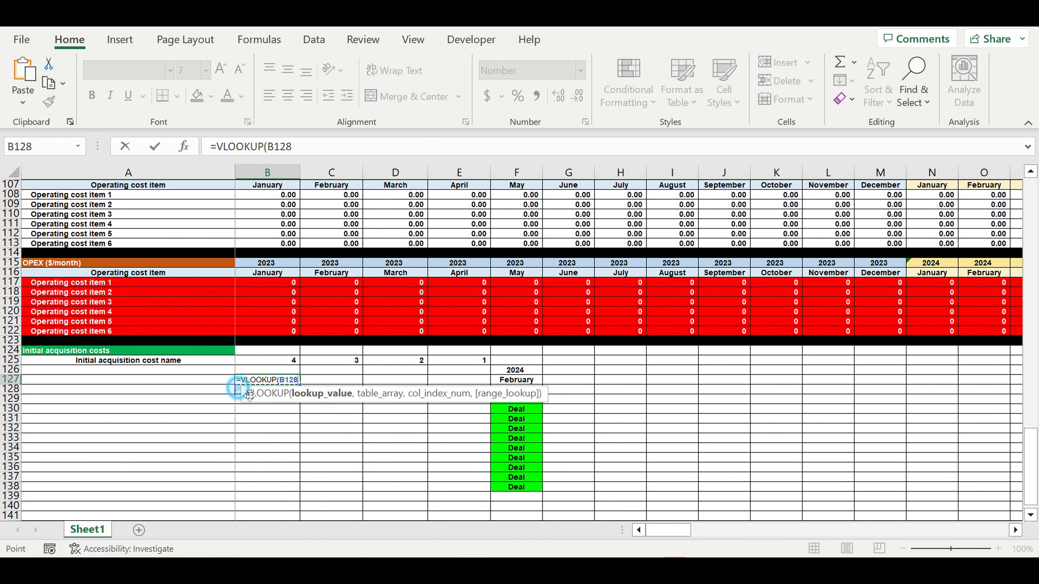
{"action": "type", "text": ","}
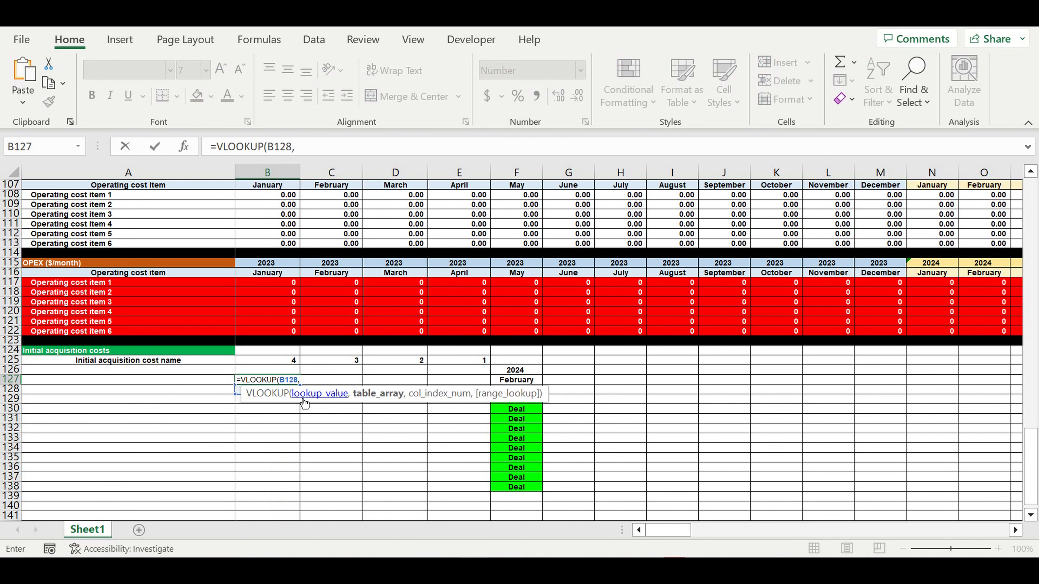
Complete the VLOOKUP arguments with table array C1:D12, column index 2 and exact match 0
{"action": "left_click_drag", "start_coordinate": [1031, 466], "coordinate": [1029, 55]}
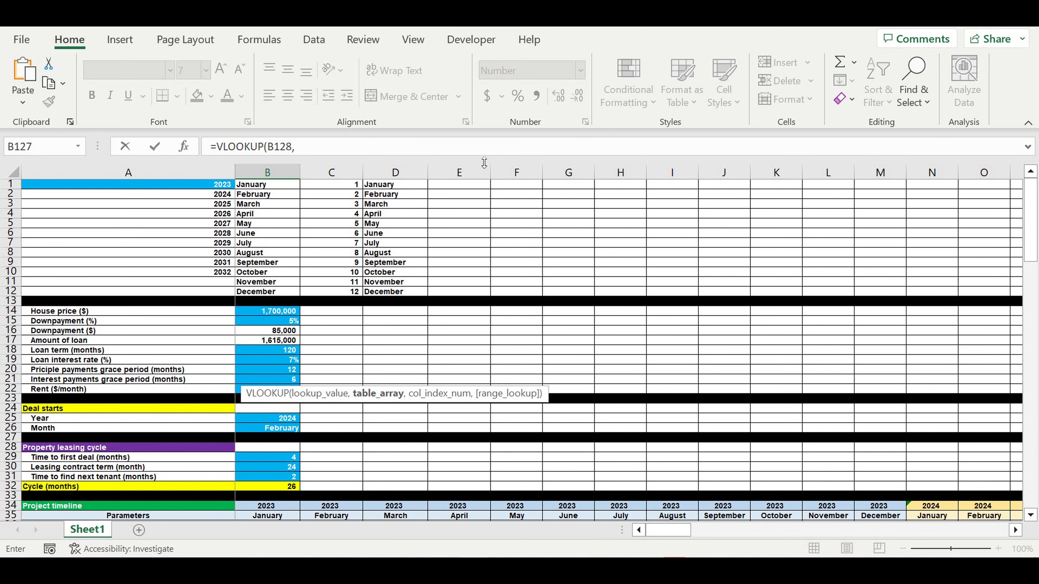
{"action": "left_click", "coordinate": [347, 186]}
{"action": "left_click_drag", "start_coordinate": [347, 186], "coordinate": [403, 292]}
{"action": "left_click", "coordinate": [347, 147]}
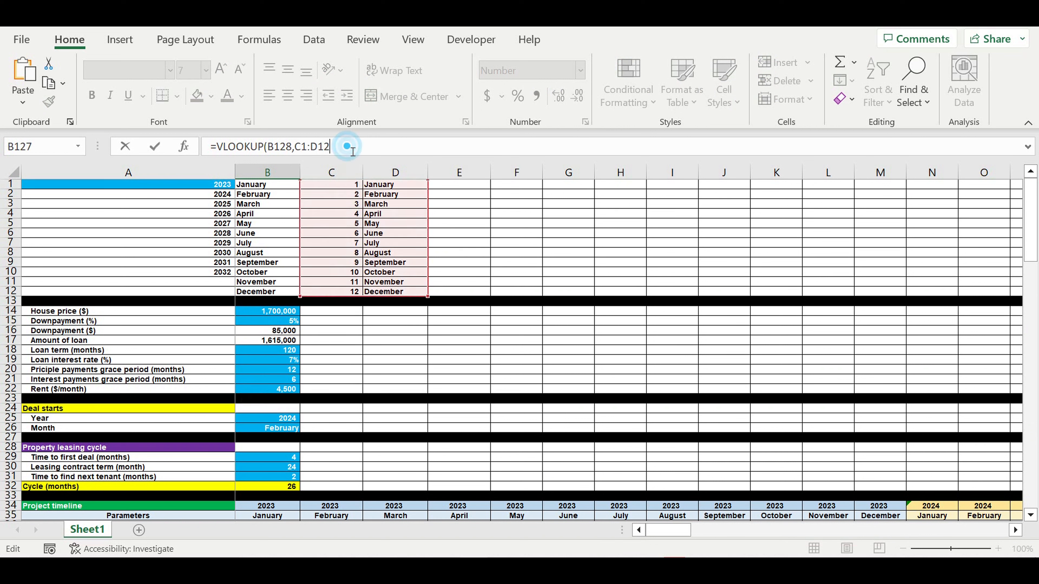
{"action": "type", "text": ","}
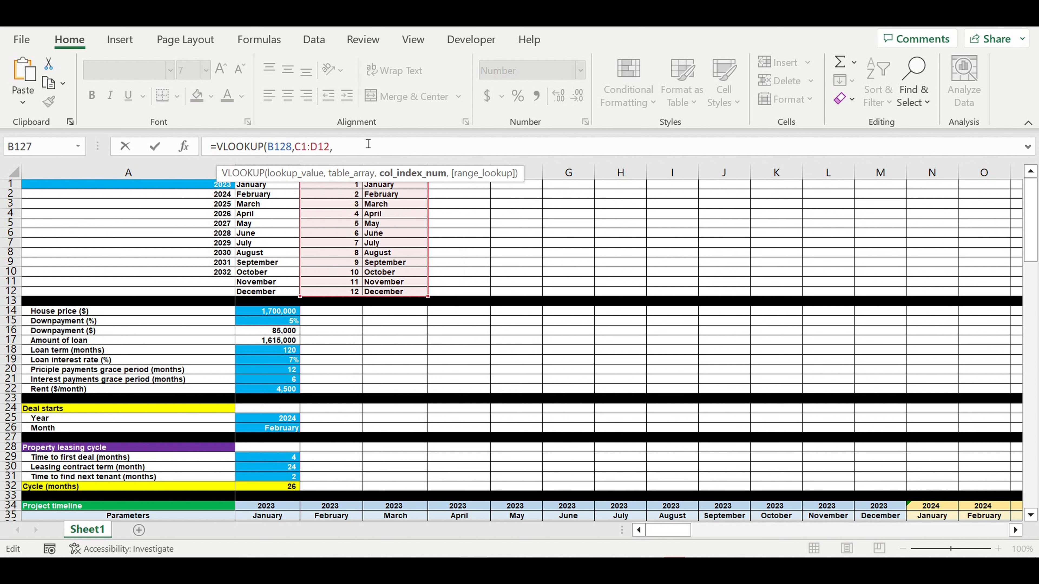
{"action": "type", "text": "2,0)"}
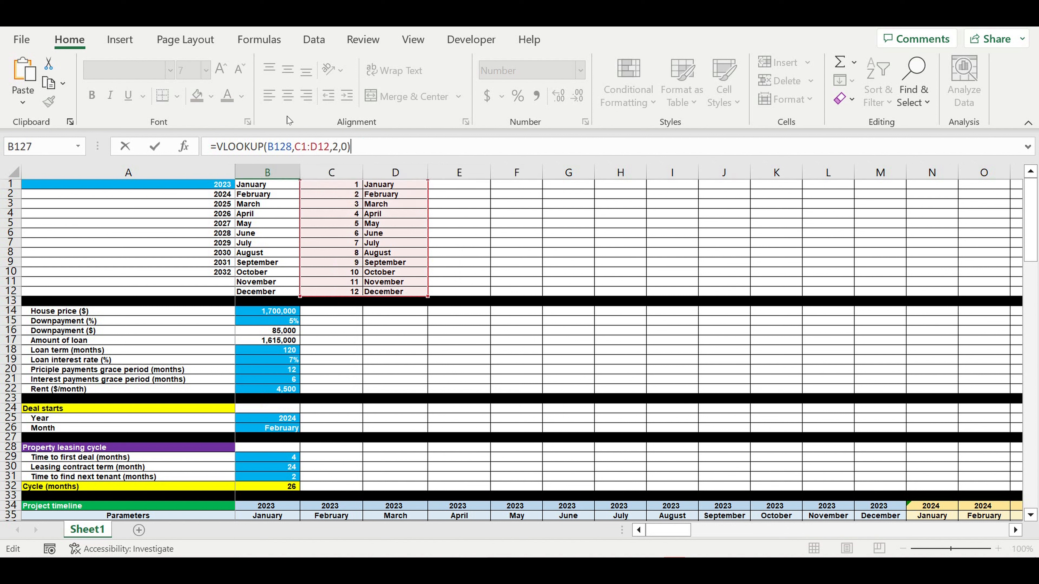
Make the lookup table reference absolute as $C$1:$D$12 and enter the formula in B127
{"action": "left_click", "coordinate": [295, 146]}
{"action": "type", "text": "$"}
{"action": "key", "text": "Right"}
{"action": "type", "text": "$C"}
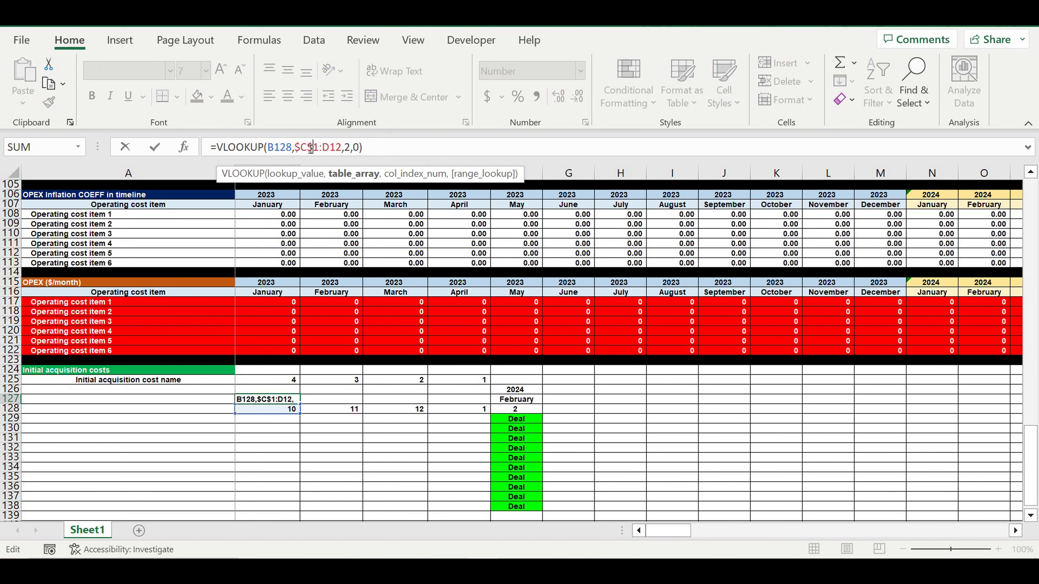
{"action": "type", "text": "$"}
{"action": "left_click", "coordinate": [336, 147]}
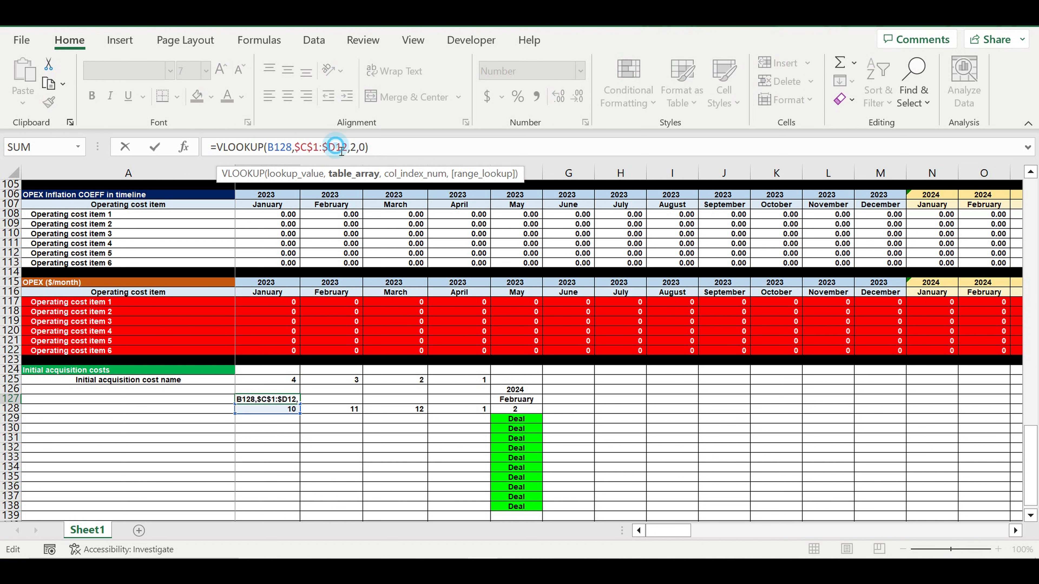
{"action": "type", "text": "$"}
{"action": "key", "text": "Return"}
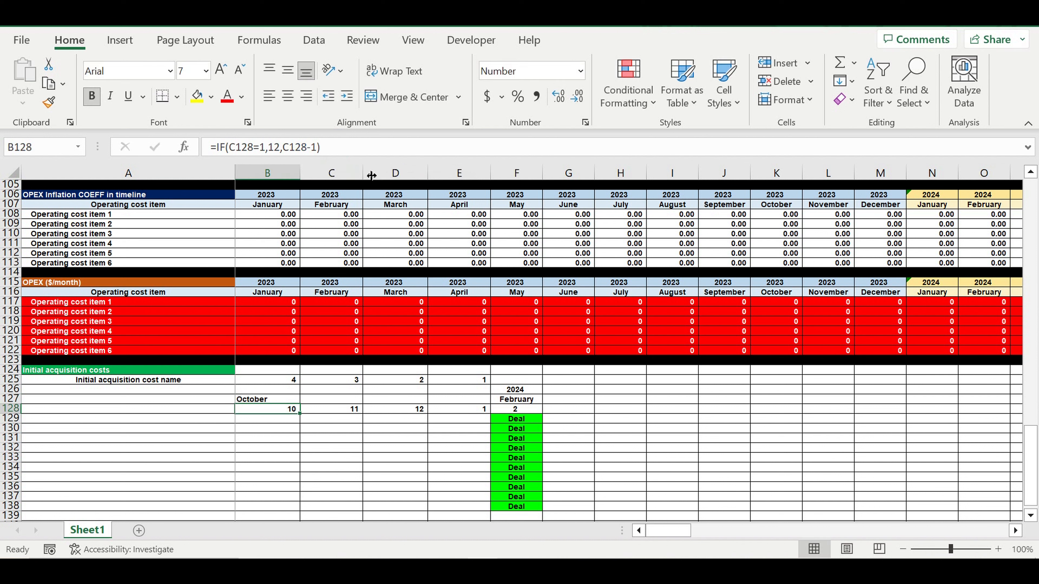
Centre the month name in B127 and fill its formula across to E127
{"action": "left_click", "coordinate": [254, 401]}
{"action": "left_click", "coordinate": [287, 96]}
{"action": "left_click_drag", "start_coordinate": [305, 409], "coordinate": [267, 404]}
{"action": "left_click", "coordinate": [351, 471]}
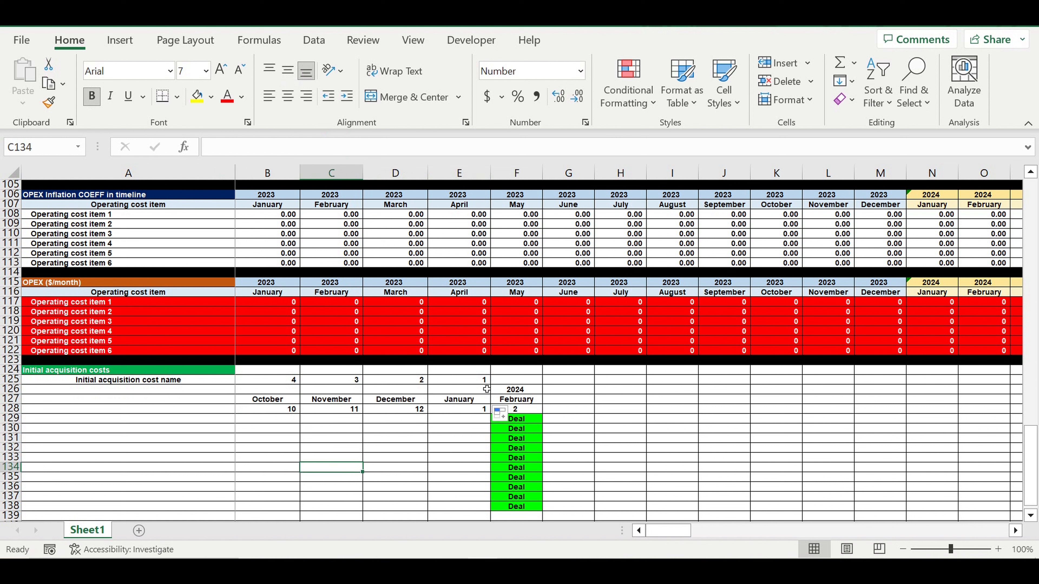
Start an IF formula in E126 that tests whether the deal month number F128 equals 1
{"action": "left_click", "coordinate": [462, 393]}
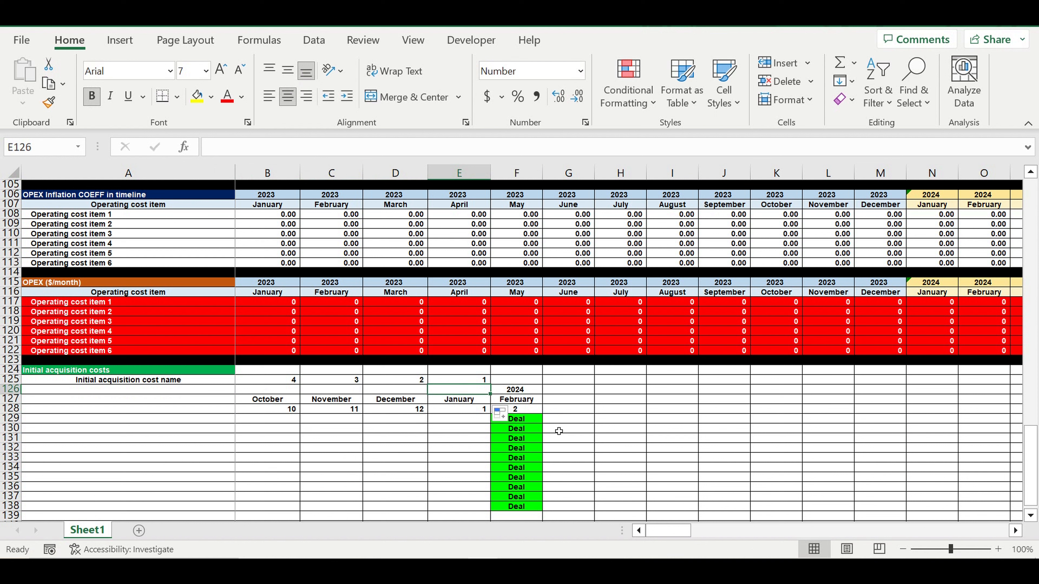
{"action": "type", "text": "="}
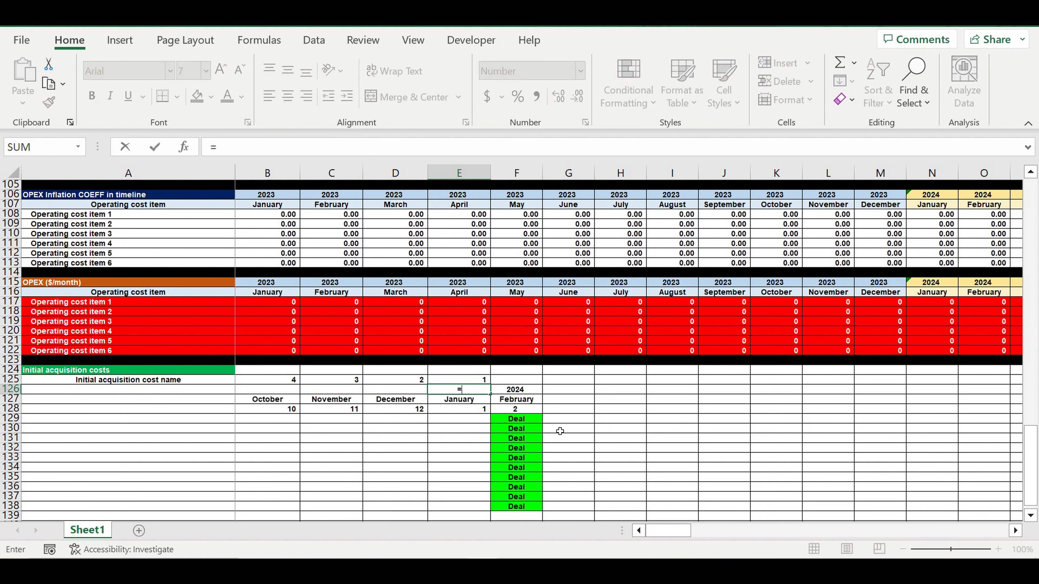
{"action": "type", "text": "if"}
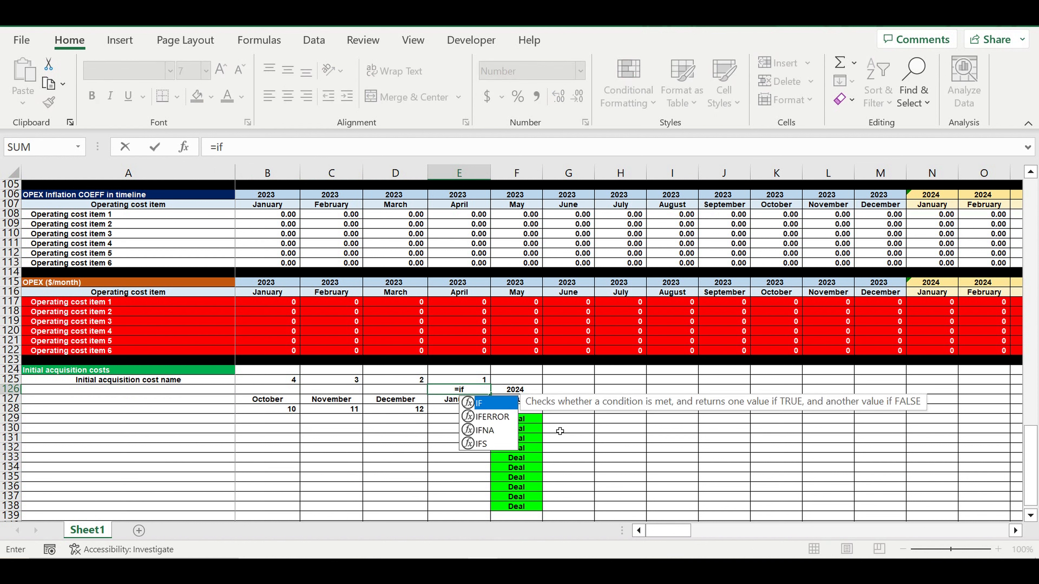
{"action": "type", "text": "("}
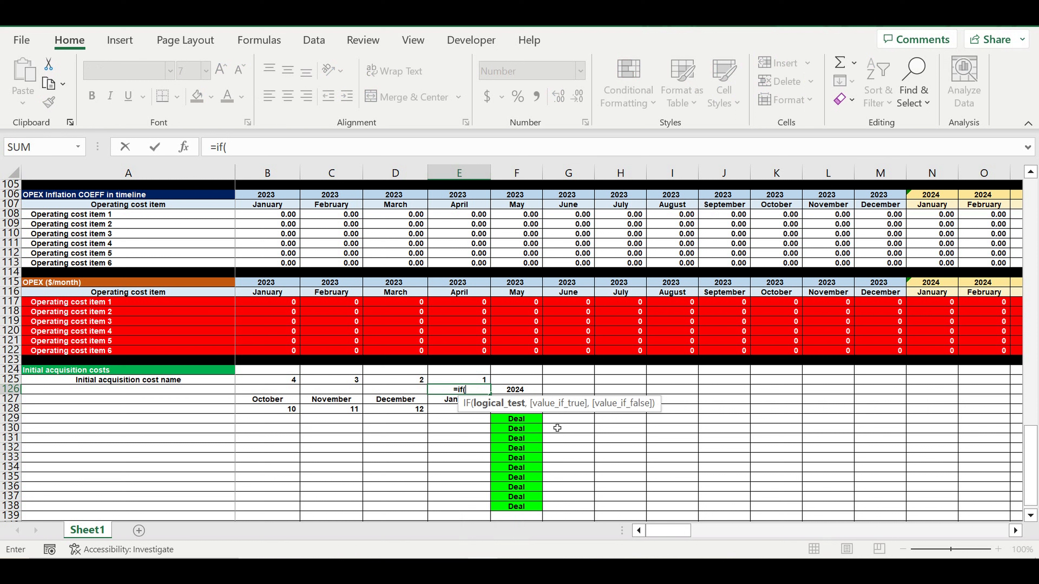
{"action": "left_click", "coordinate": [408, 412]}
{"action": "left_click", "coordinate": [450, 410]}
{"action": "left_click", "coordinate": [511, 411]}
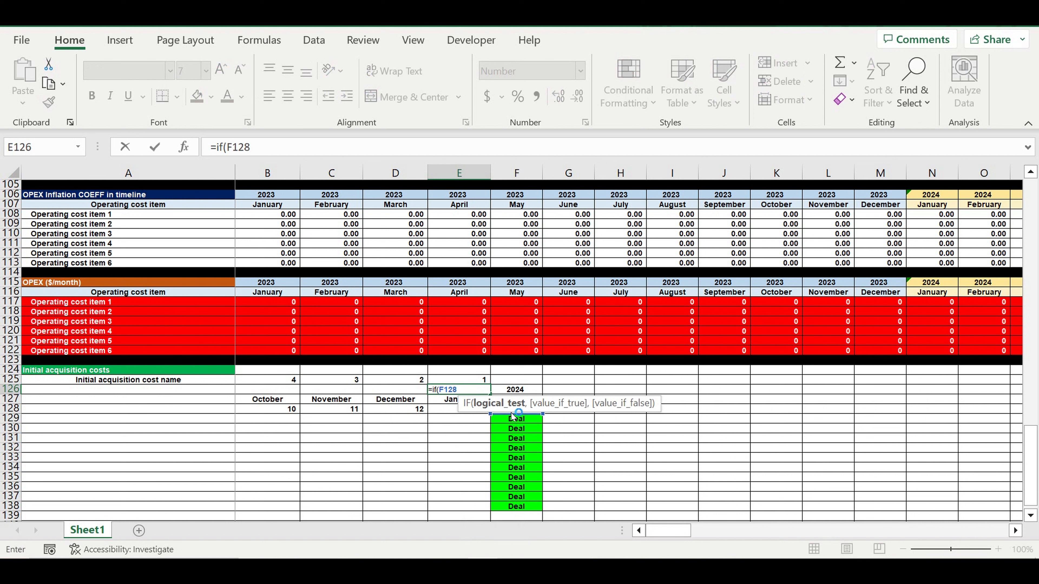
{"action": "left_click", "coordinate": [271, 149]}
{"action": "type", "text": "="}
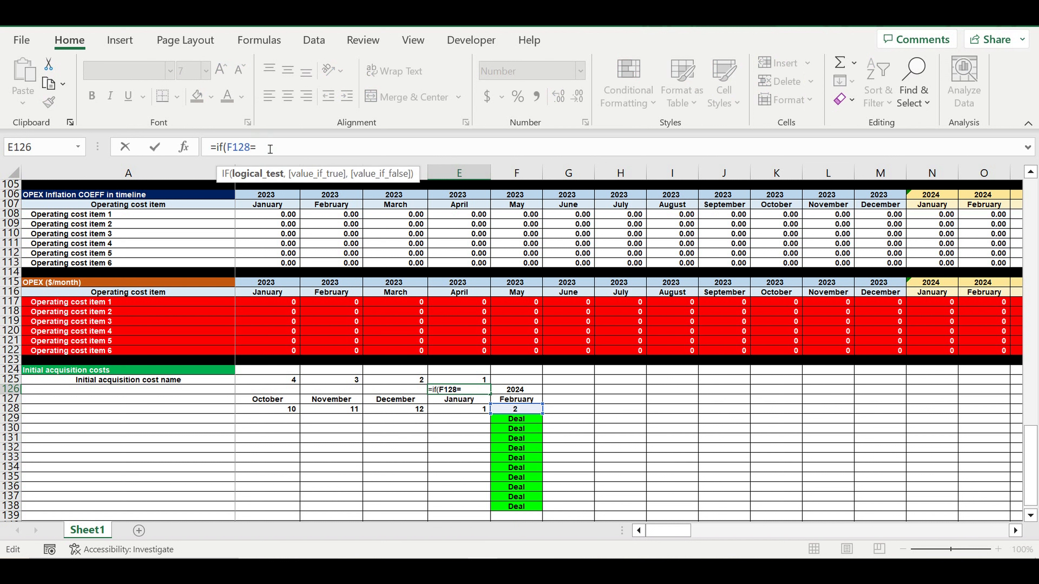
{"action": "type", "text": "1,"}
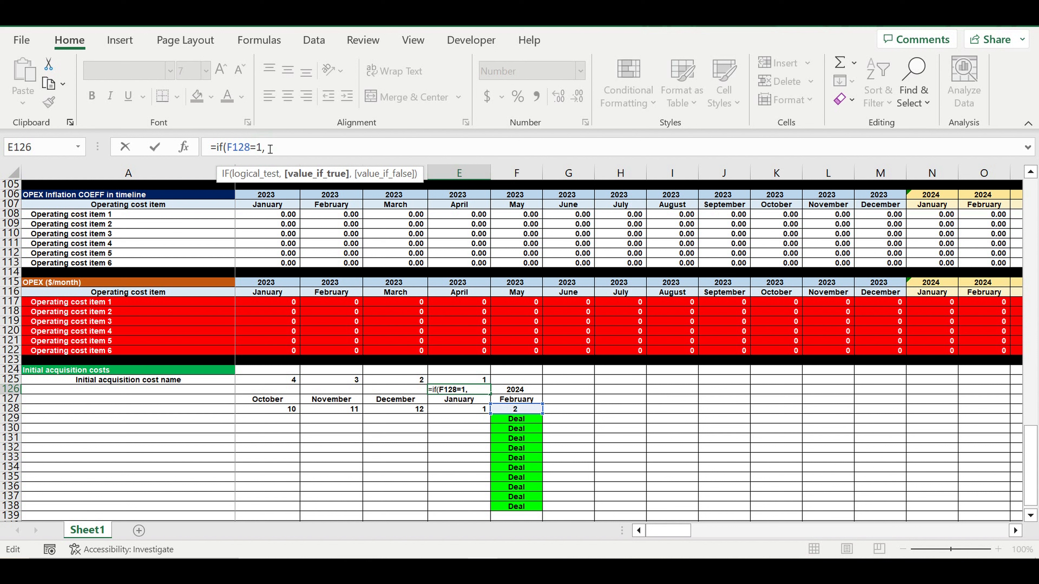
Complete the E126 formula with F126-1 if true and F126 if false, and fill it back to B126
{"action": "left_click", "coordinate": [524, 392]}
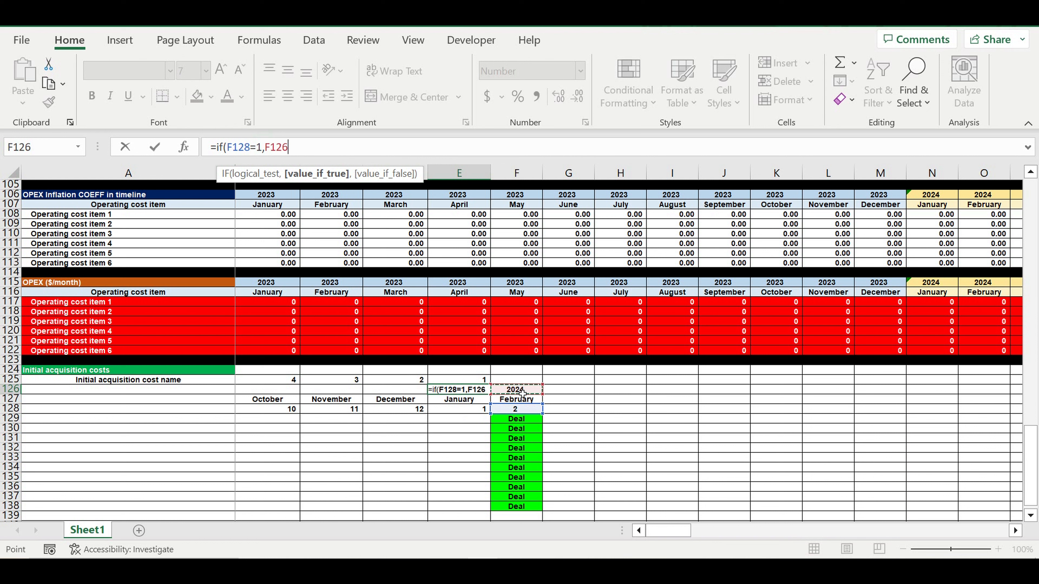
{"action": "type", "text": "1"}
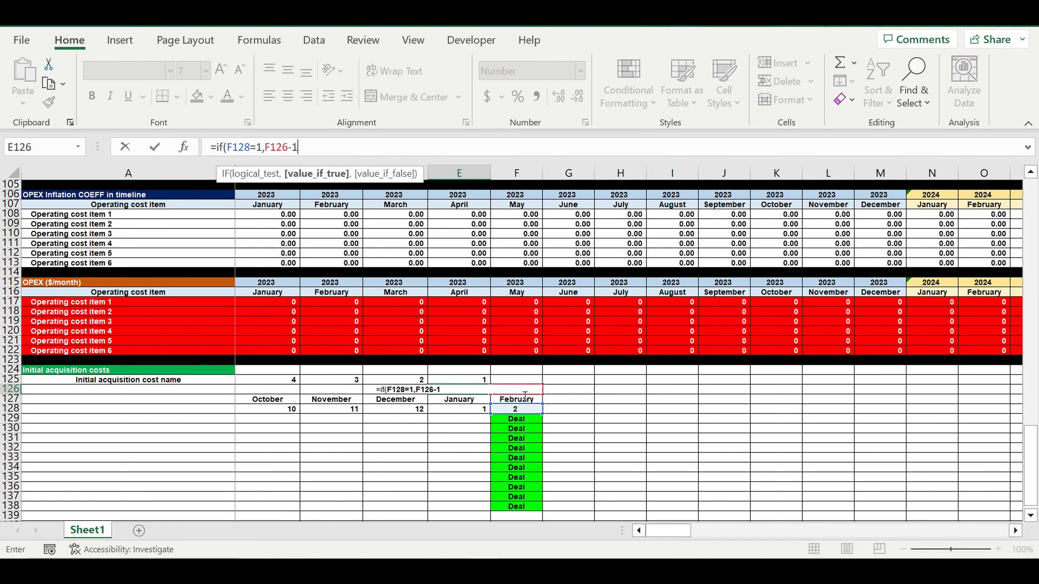
{"action": "type", "text": ","}
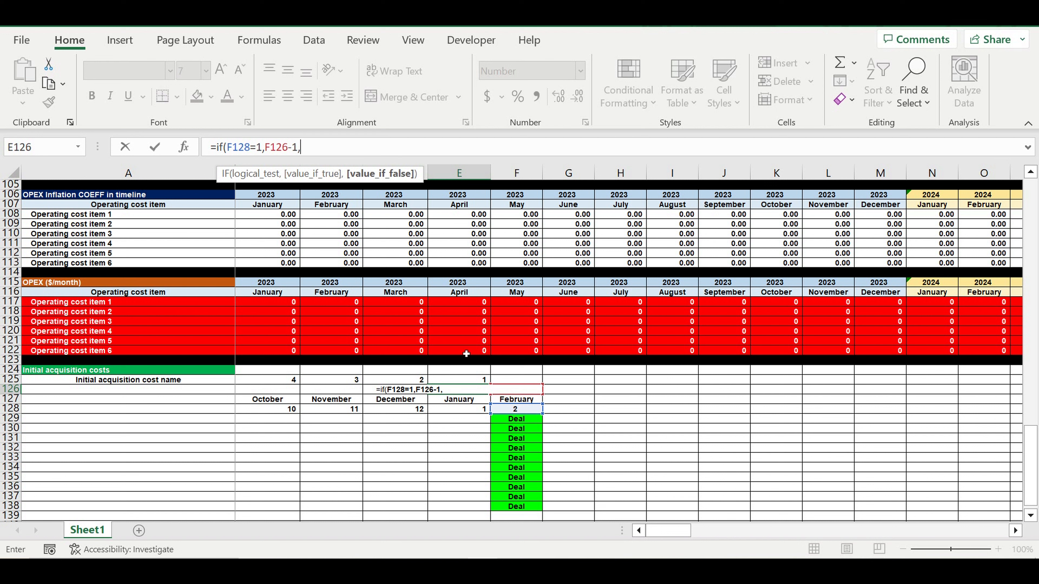
{"action": "left_click_drag", "start_coordinate": [265, 148], "coordinate": [288, 148]}
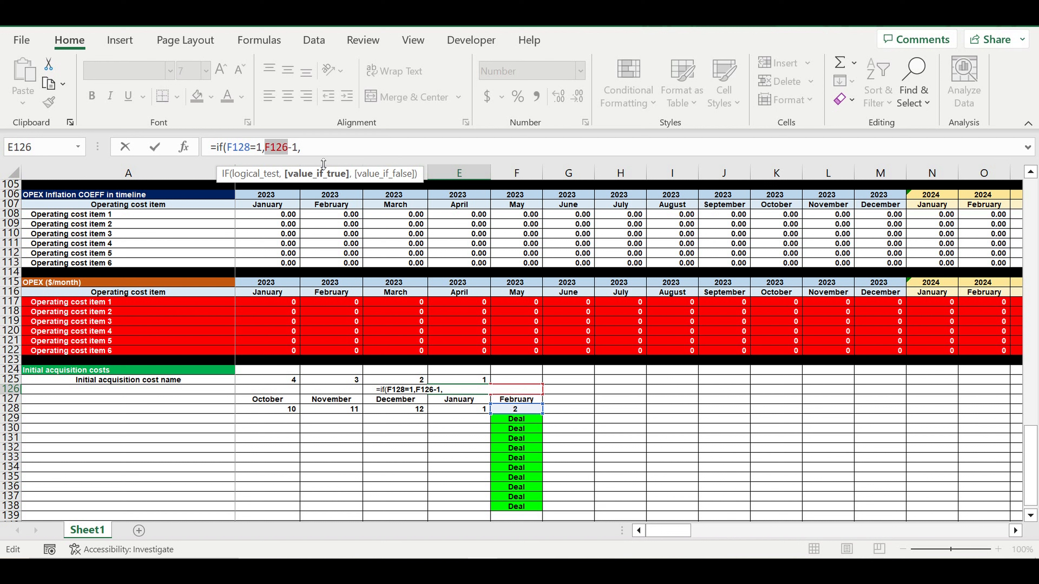
{"action": "key", "text": "ctrl+c"}
{"action": "left_click", "coordinate": [318, 148]}
{"action": "key", "text": "ctrl+v"}
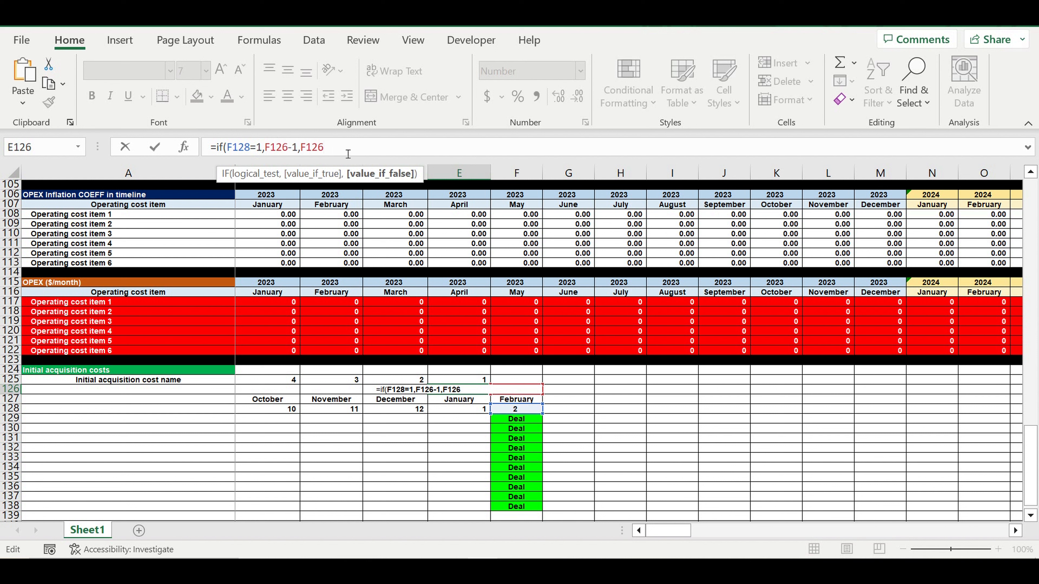
{"action": "type", "text": ")"}
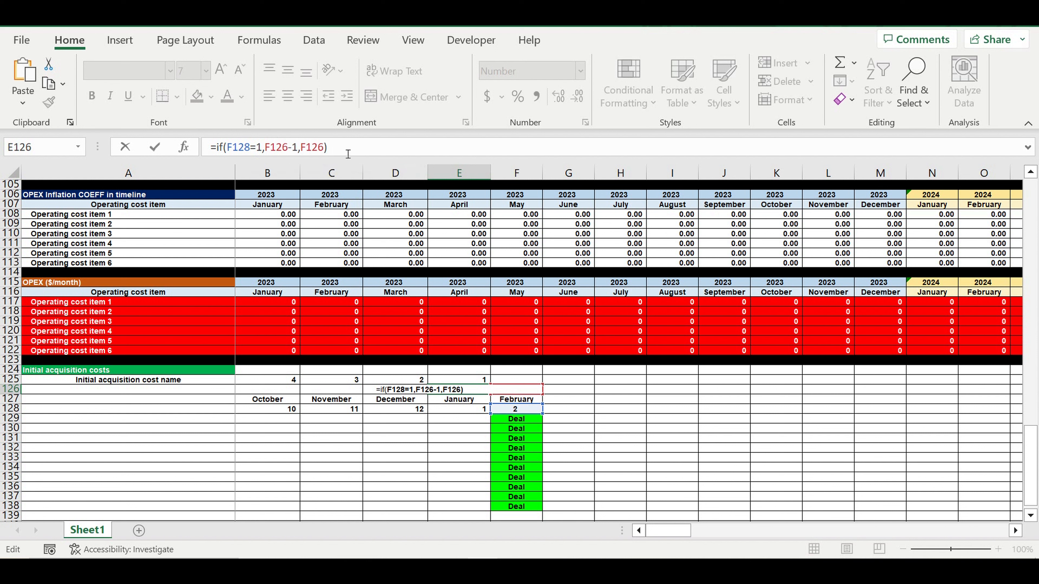
{"action": "key", "text": "Return"}
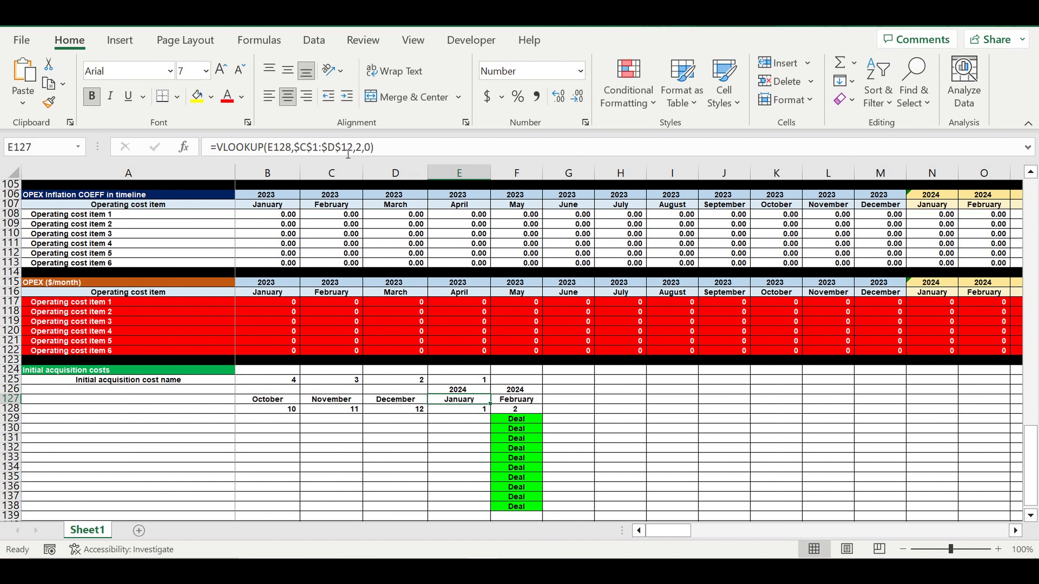
{"action": "left_click", "coordinate": [459, 392]}
{"action": "left_click_drag", "start_coordinate": [490, 393], "coordinate": [264, 392]}
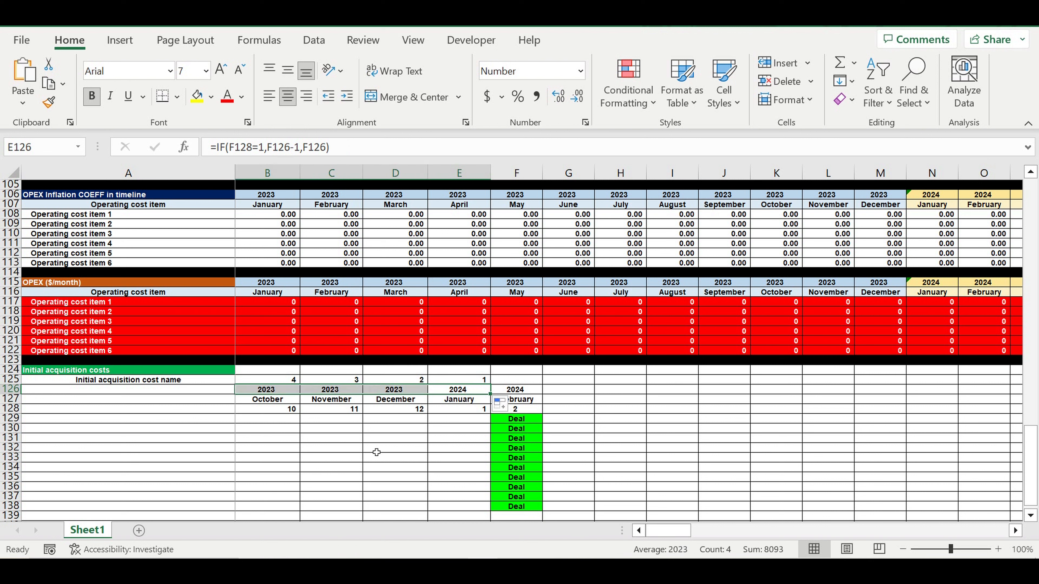
Fill the deal date cells F126:F128 with the same bright green as the Deal cells below them
{"action": "left_click", "coordinate": [385, 449]}
{"action": "left_click", "coordinate": [389, 393]}
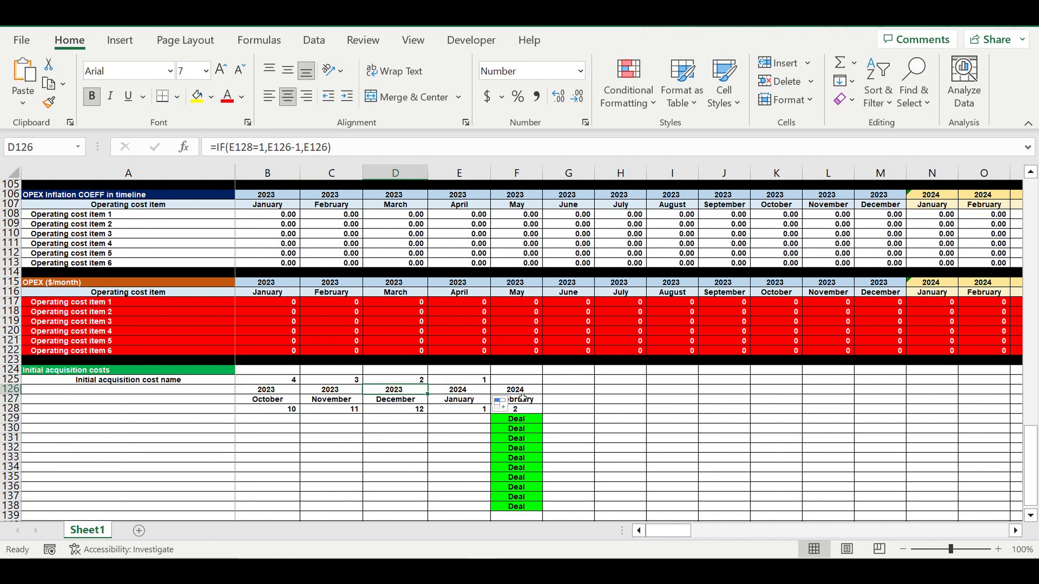
{"action": "left_click", "coordinate": [520, 380]}
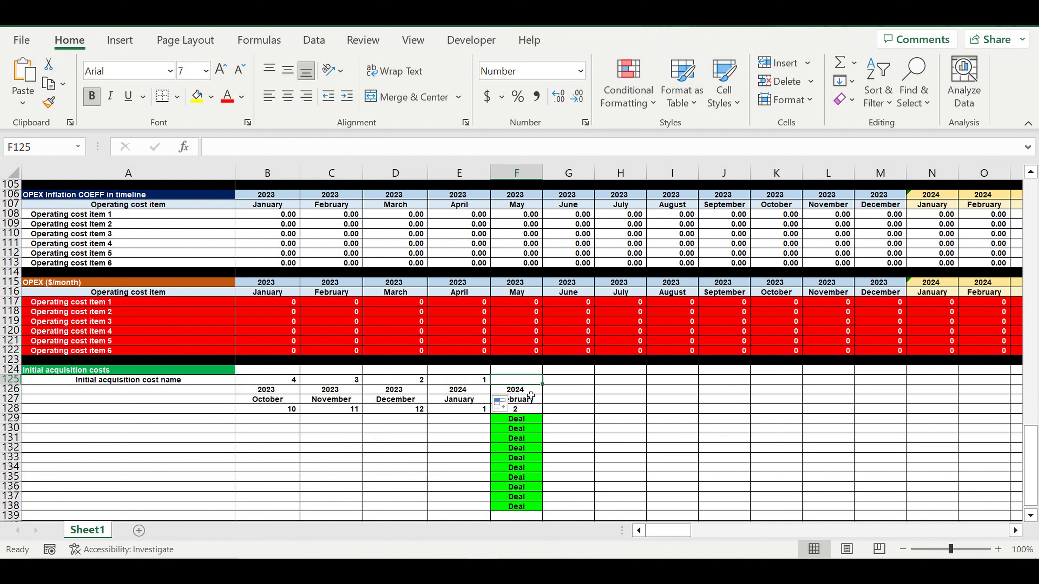
{"action": "left_click_drag", "start_coordinate": [524, 393], "coordinate": [526, 409]}
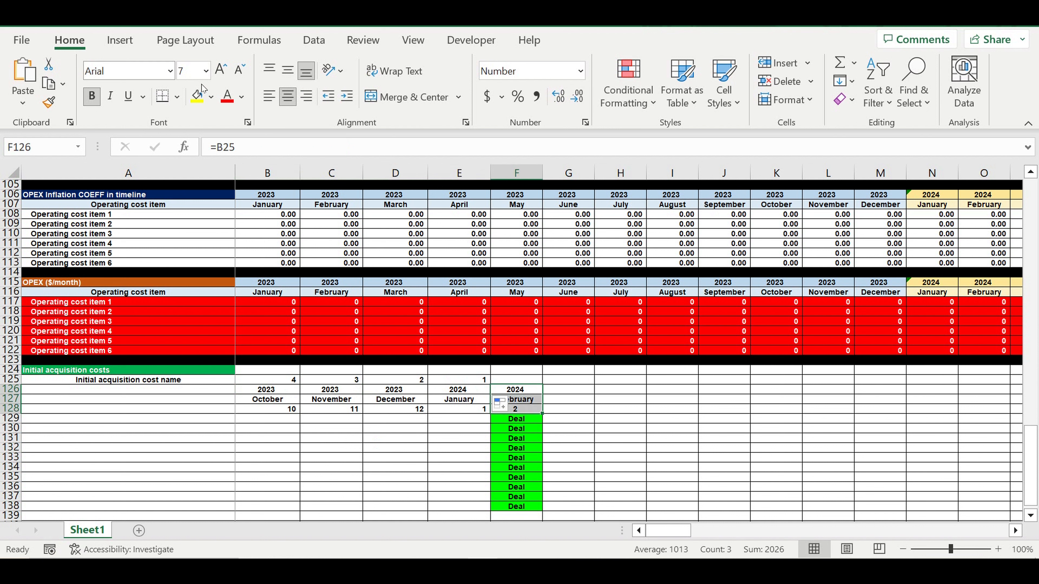
{"action": "left_click", "coordinate": [211, 98]}
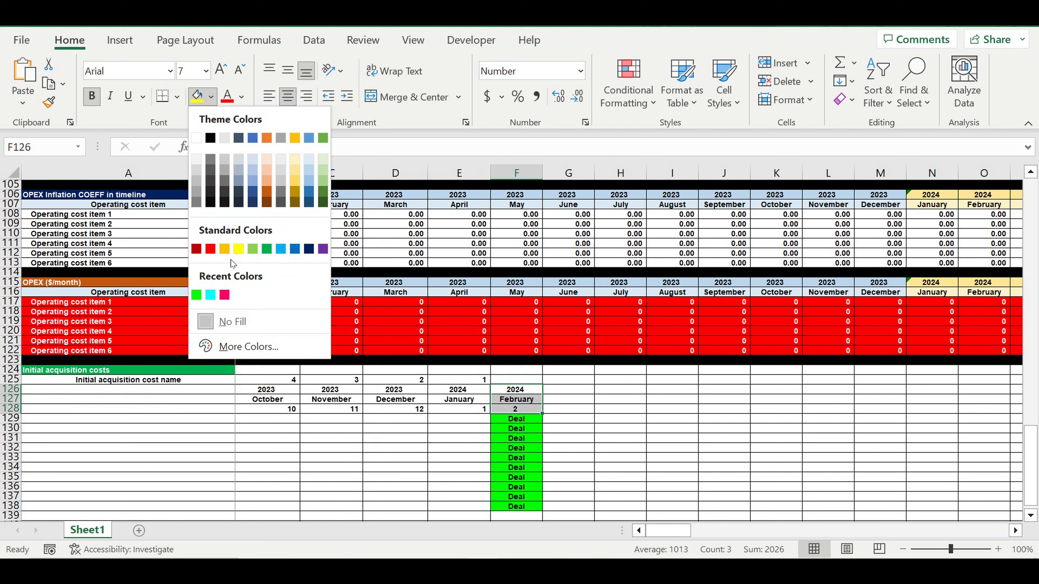
{"action": "left_click", "coordinate": [197, 295]}
{"action": "left_click", "coordinate": [362, 495]}
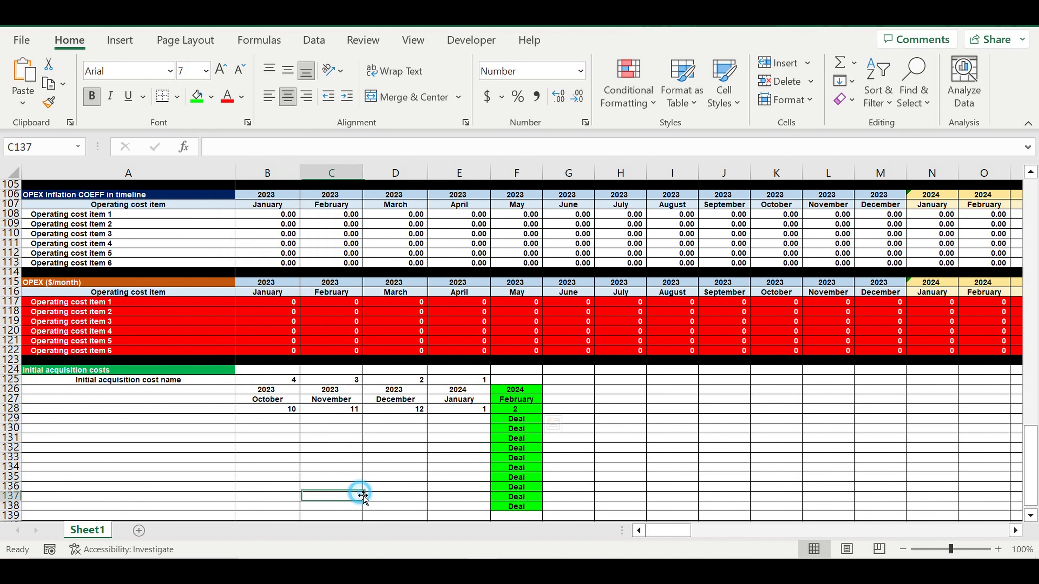
Move the "Initial acquisition cost name" header from A125 to A128 and shade A125:E128 light gold
{"action": "left_click", "coordinate": [204, 378]}
{"action": "left_click_drag", "start_coordinate": [234, 384], "coordinate": [232, 410]}
{"action": "left_click_drag", "start_coordinate": [171, 380], "coordinate": [487, 412]}
{"action": "key", "text": "Delete"}
{"action": "left_click", "coordinate": [225, 448]}
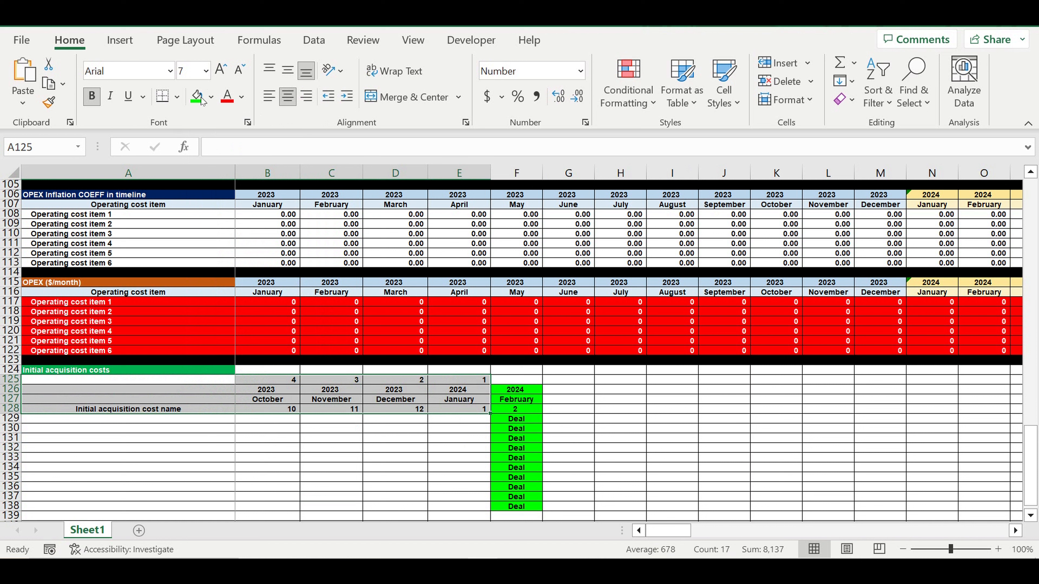
{"action": "left_click", "coordinate": [211, 96]}
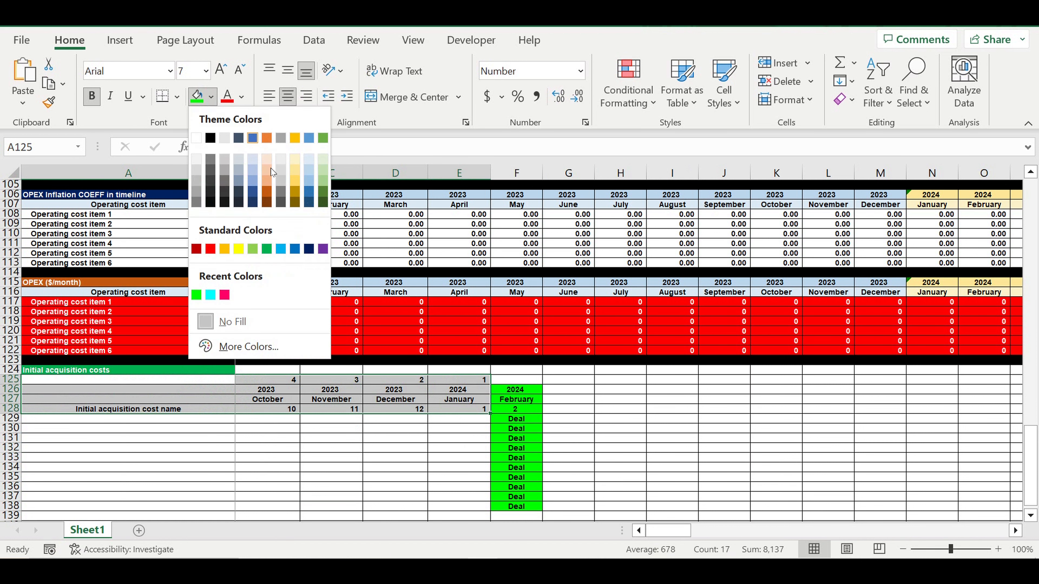
{"action": "left_click", "coordinate": [303, 178]}
{"action": "left_click", "coordinate": [172, 467]}
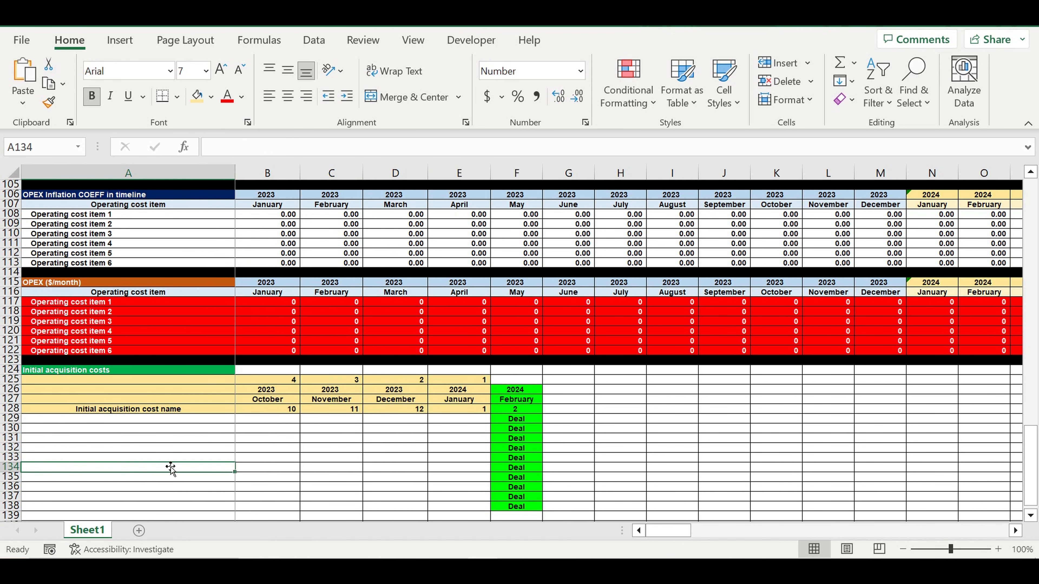
Copy the header text from A128 into A129 and extend it to read "Initial acquisition cost name 1"
{"action": "left_click", "coordinate": [115, 429]}
{"action": "left_click", "coordinate": [170, 422]}
{"action": "left_click", "coordinate": [174, 409]}
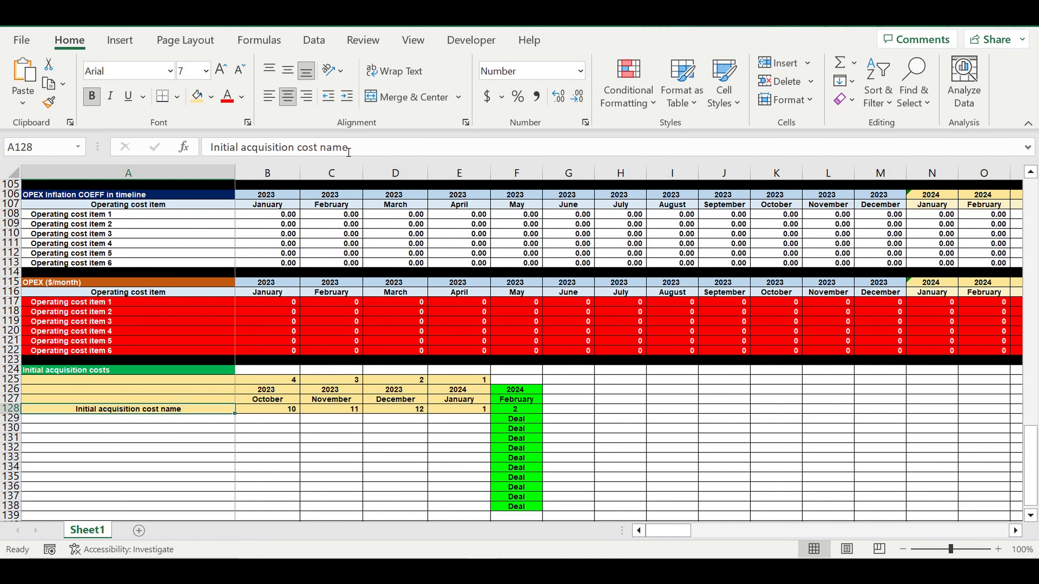
{"action": "left_click_drag", "start_coordinate": [348, 152], "coordinate": [210, 147]}
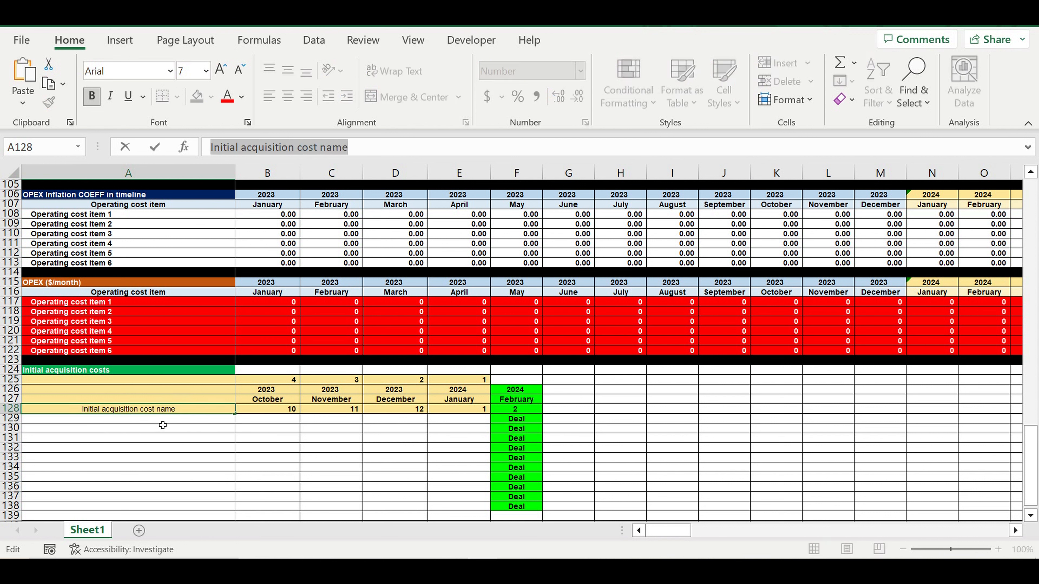
{"action": "key", "text": "ctrl+b"}
{"action": "key", "text": "Return"}
{"action": "left_click", "coordinate": [215, 149]}
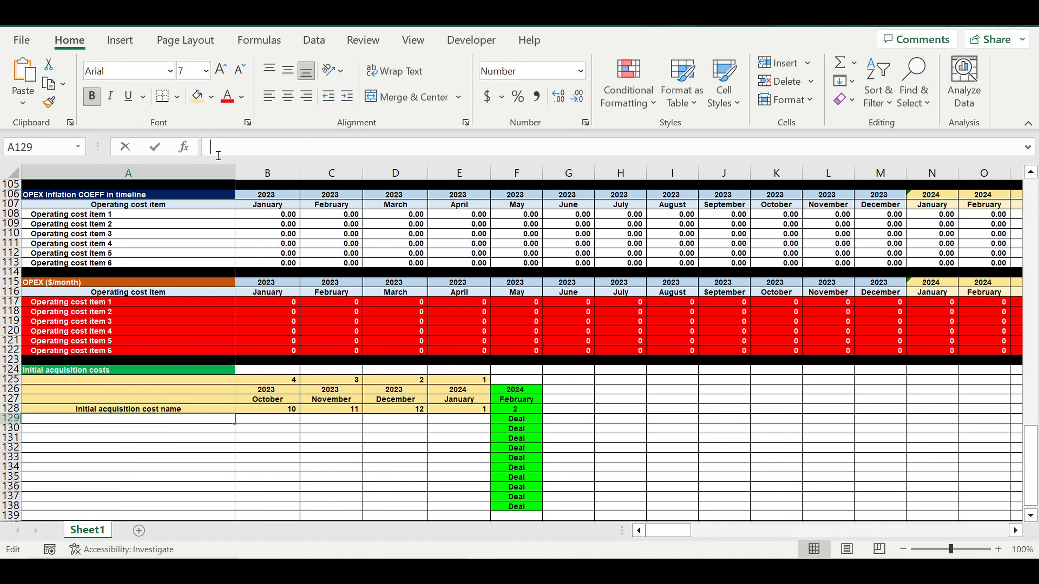
{"action": "key", "text": "ctrl+v"}
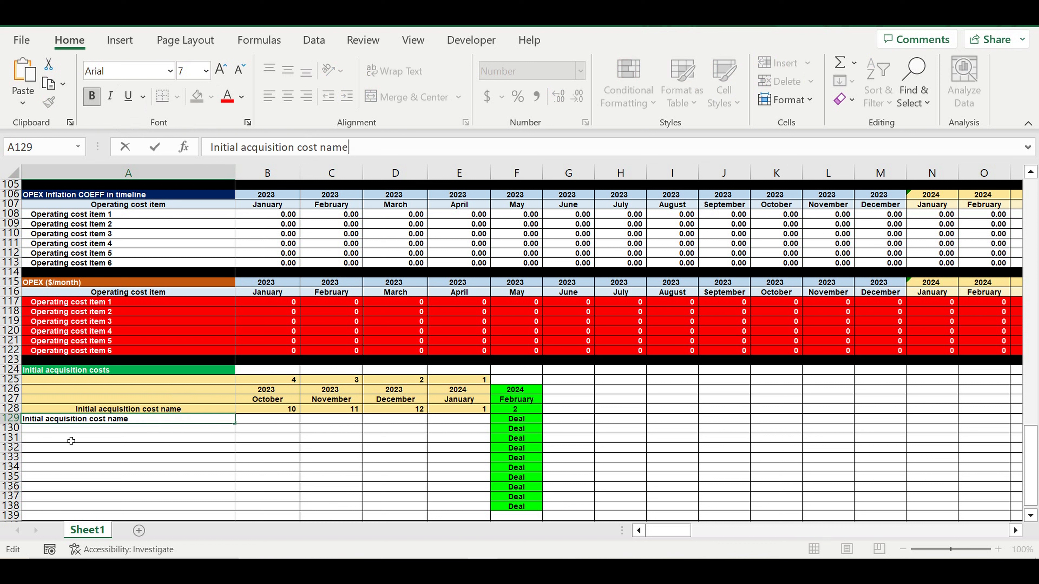
{"action": "left_click", "coordinate": [153, 421]}
{"action": "type", "text": "1"}
{"action": "key", "text": "Return"}
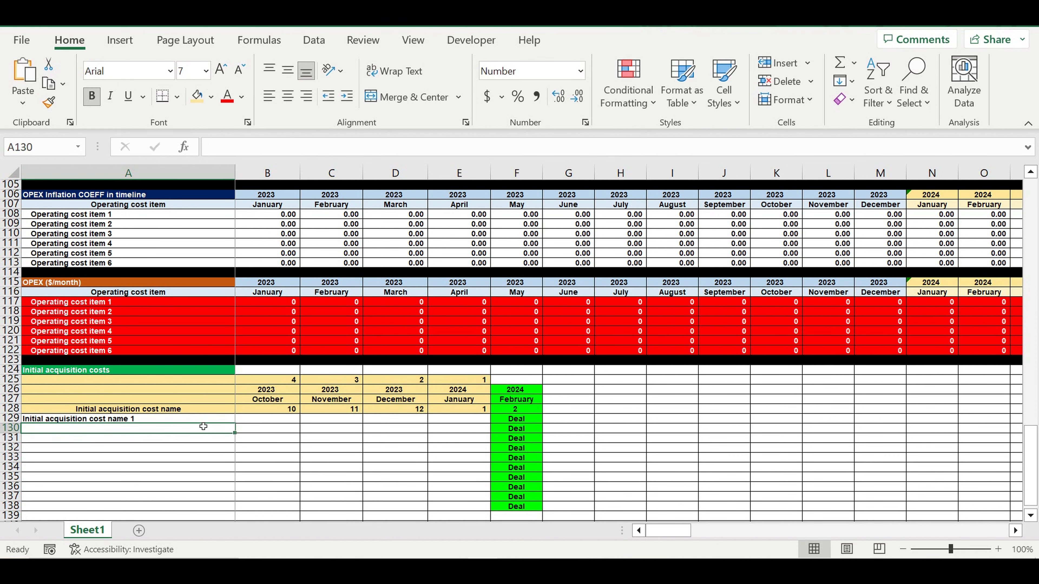
Fill the numbered cost name series from A129 down to A138, ending at "Initial acquisition cost name 10"
{"action": "scroll", "coordinate": [206, 414], "scroll_direction": "down", "scroll_amount": 2}
{"action": "left_click", "coordinate": [206, 363]}
{"action": "left_click_drag", "start_coordinate": [235, 364], "coordinate": [225, 457]}
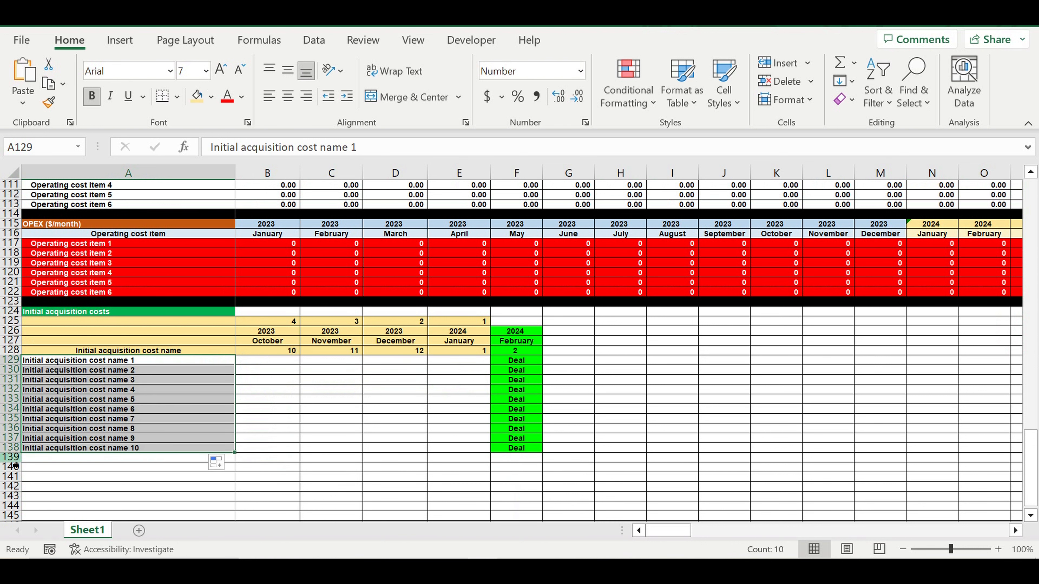
Give the cost rows A129:E138 a standard light blue fill and white text
{"action": "left_click_drag", "start_coordinate": [165, 365], "coordinate": [457, 447]}
{"action": "left_click", "coordinate": [211, 97]}
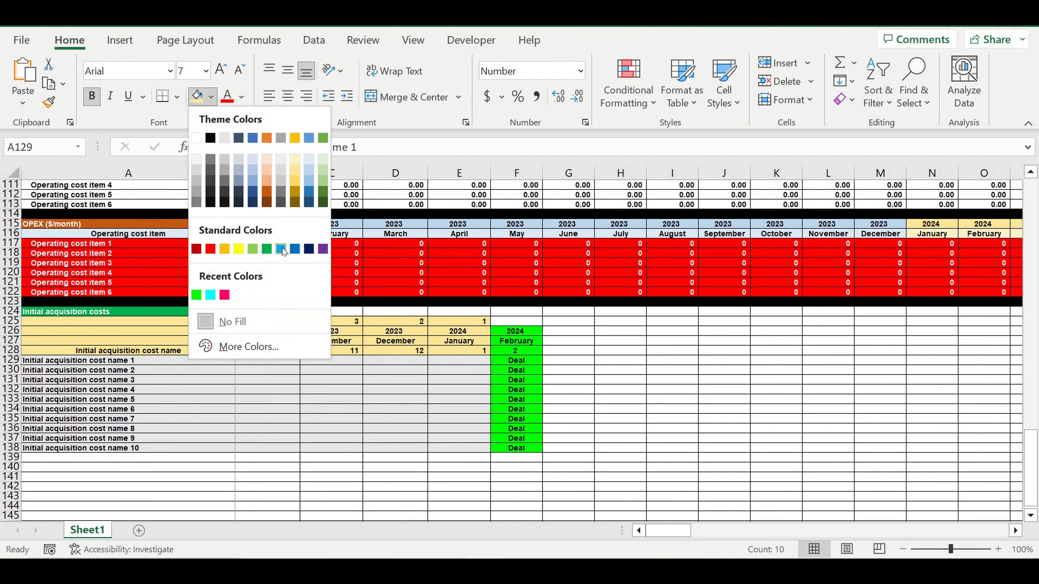
{"action": "left_click", "coordinate": [281, 249]}
{"action": "left_click", "coordinate": [242, 97]}
{"action": "left_click", "coordinate": [227, 159]}
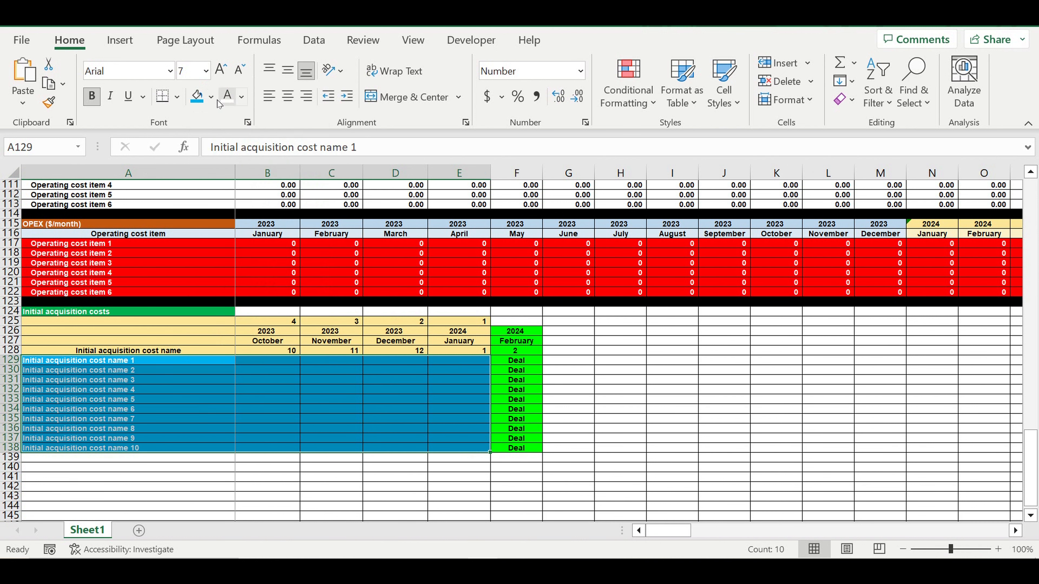
Indent the cost names in A129:A138 and fill the whole of row 139 black as a section divider
{"action": "left_click_drag", "start_coordinate": [62, 364], "coordinate": [63, 448]}
{"action": "left_click", "coordinate": [346, 97]}
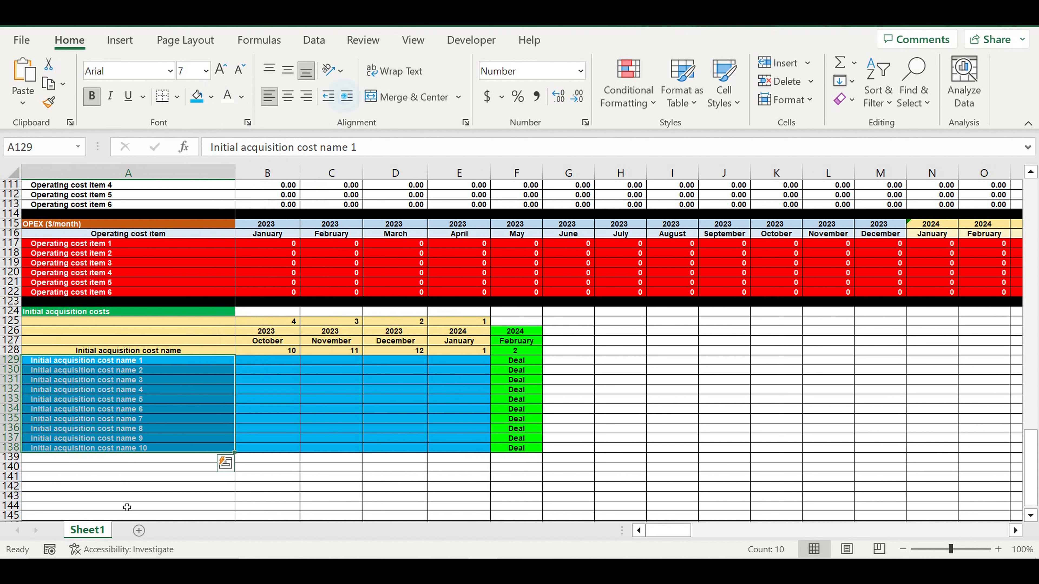
{"action": "left_click", "coordinate": [6, 459]}
{"action": "left_click", "coordinate": [211, 97]}
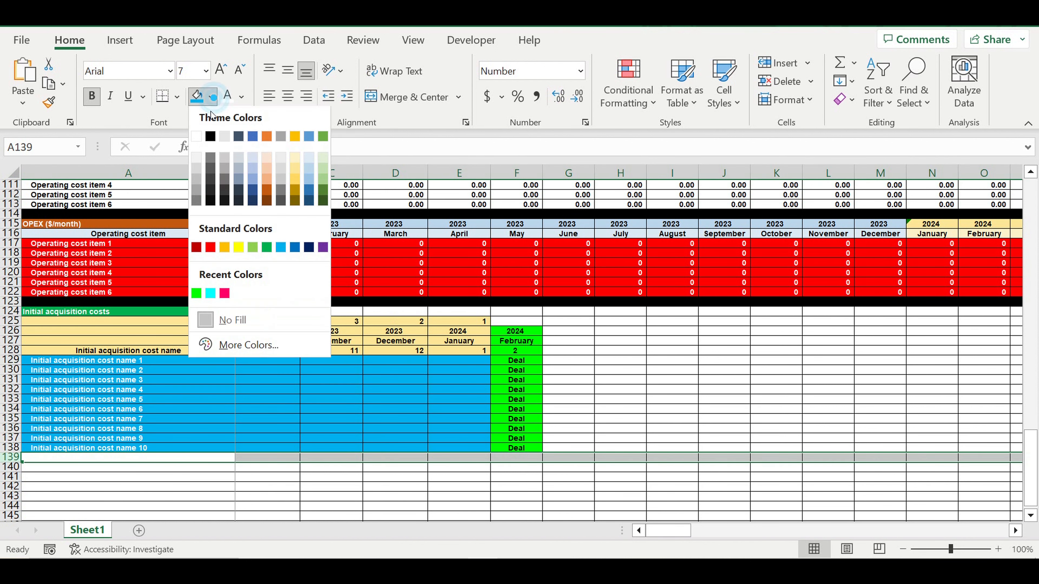
{"action": "left_click", "coordinate": [211, 138]}
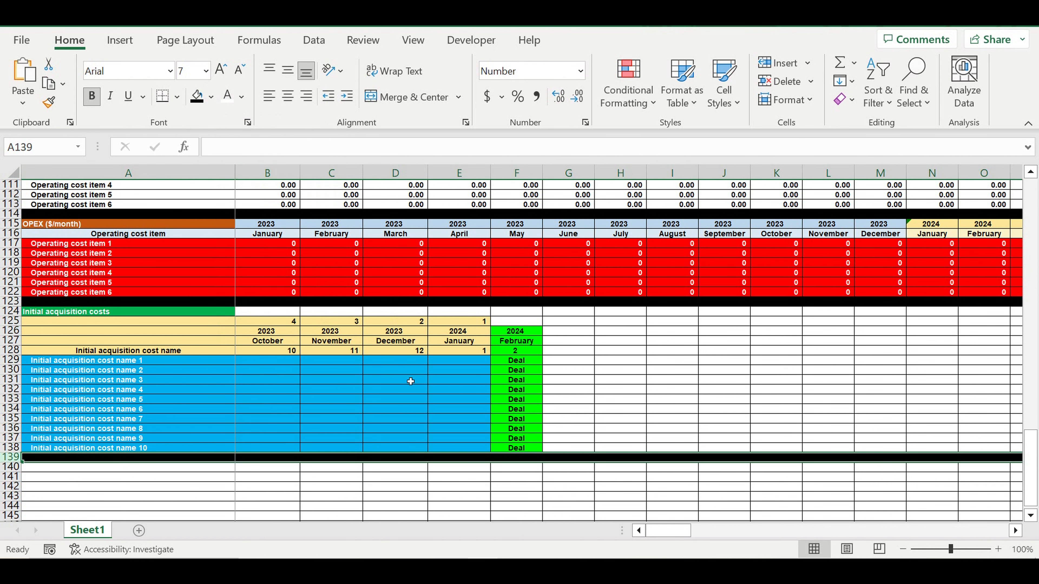
Enter 0 in B129 and fill it across the whole cost grid B129:E138
{"action": "left_click", "coordinate": [279, 364]}
{"action": "type", "text": "0"}
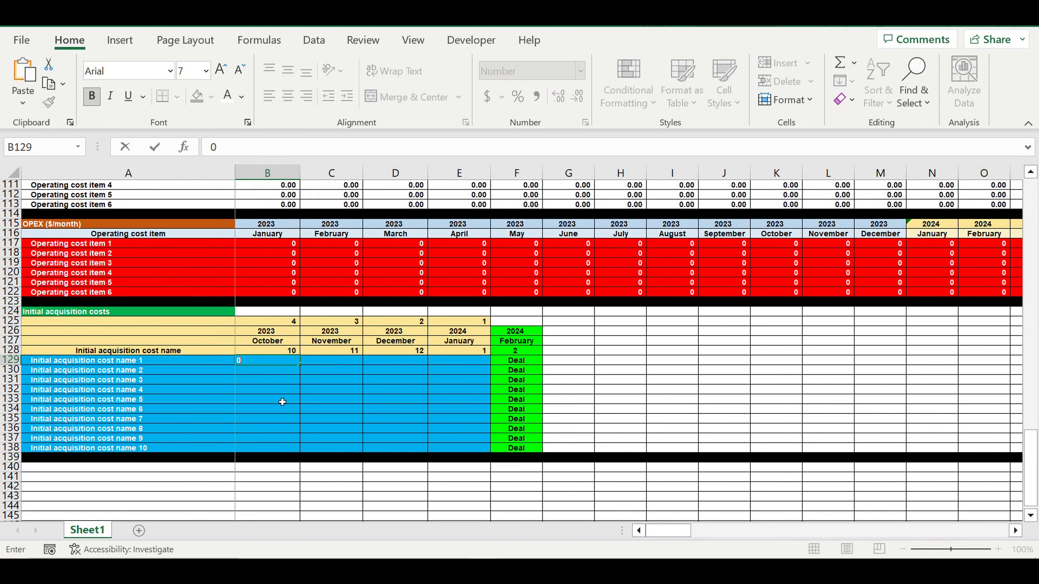
{"action": "left_click", "coordinate": [283, 363]}
{"action": "left_click_drag", "start_coordinate": [301, 367], "coordinate": [470, 460]}
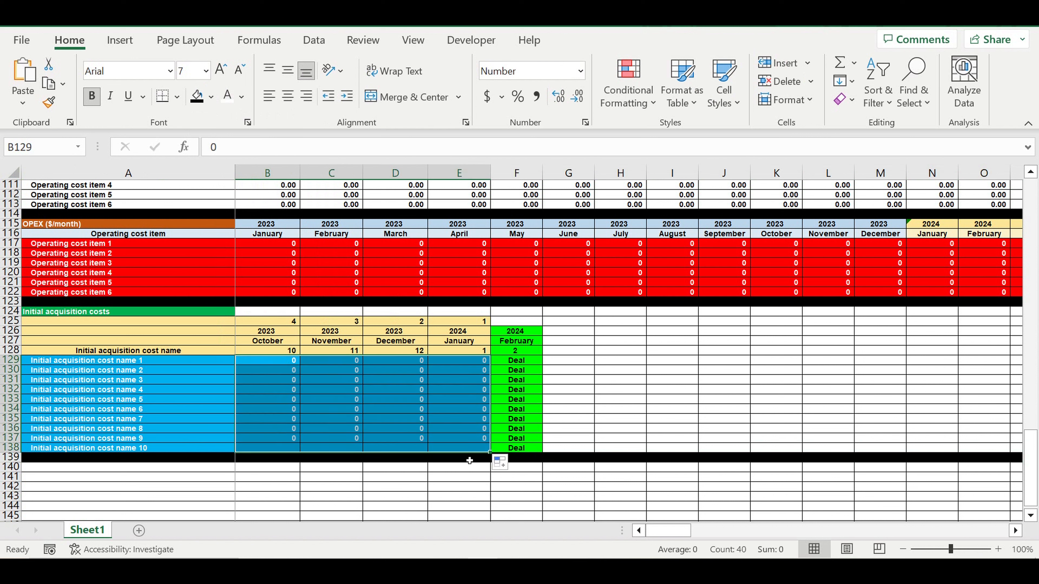
{"action": "left_click", "coordinate": [355, 515]}
Set the October cost of initial acquisition cost name 1 in B129 to 200
{"action": "left_click", "coordinate": [280, 364]}
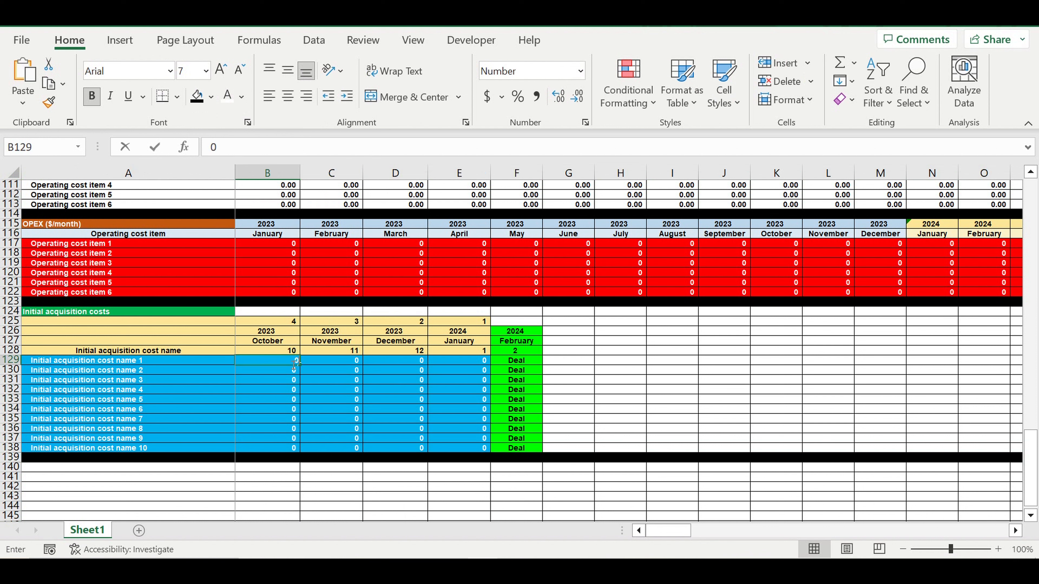
{"action": "type", "text": "200"}
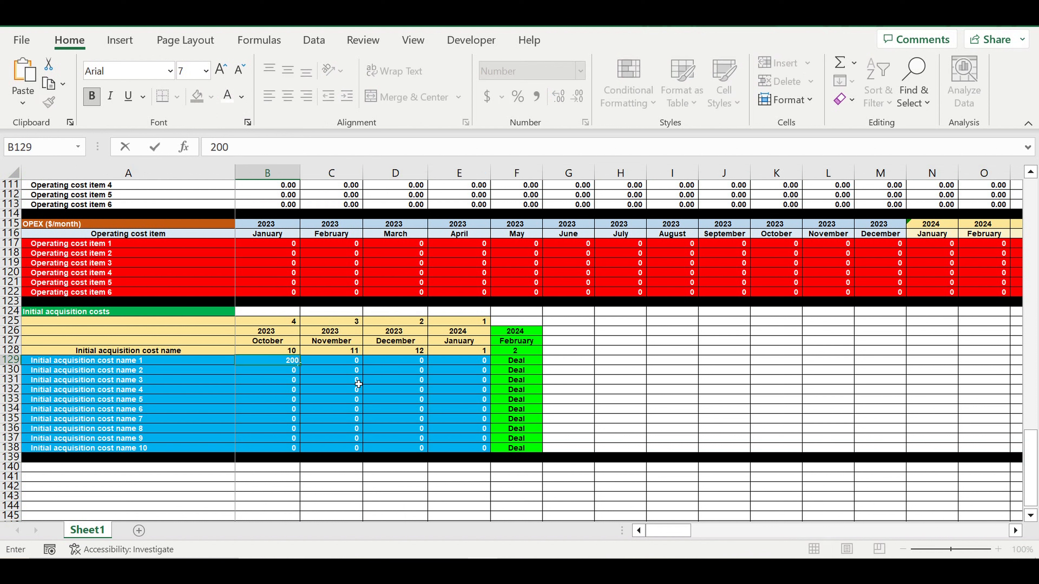
{"action": "key", "text": "Return"}
Enter 500 in C130 for initial acquisition cost name 2 and copy it to December in D130
{"action": "left_click", "coordinate": [348, 380]}
{"action": "left_click", "coordinate": [351, 372]}
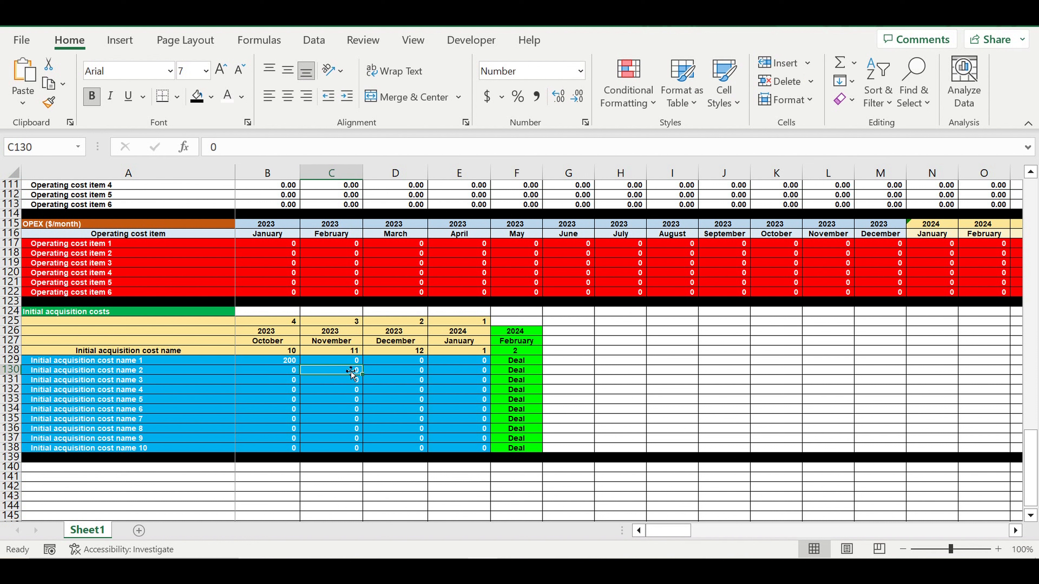
{"action": "type", "text": "500"}
{"action": "left_click", "coordinate": [339, 396]}
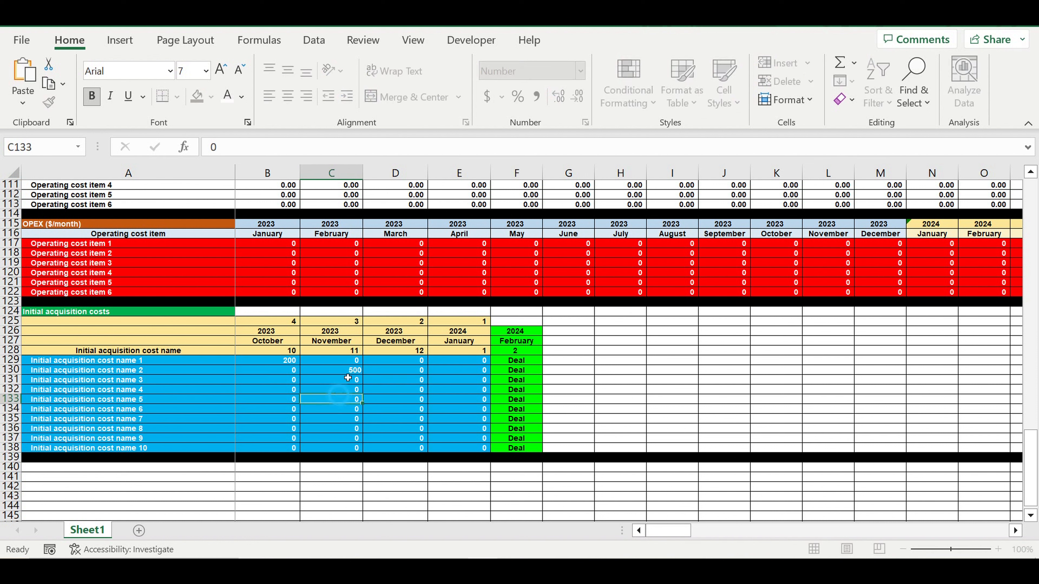
{"action": "left_click", "coordinate": [352, 371]}
{"action": "left_click_drag", "start_coordinate": [367, 380], "coordinate": [425, 381]}
Set the December cost of initial acquisition cost name 3 in D131 to 30
{"action": "left_click", "coordinate": [397, 384]}
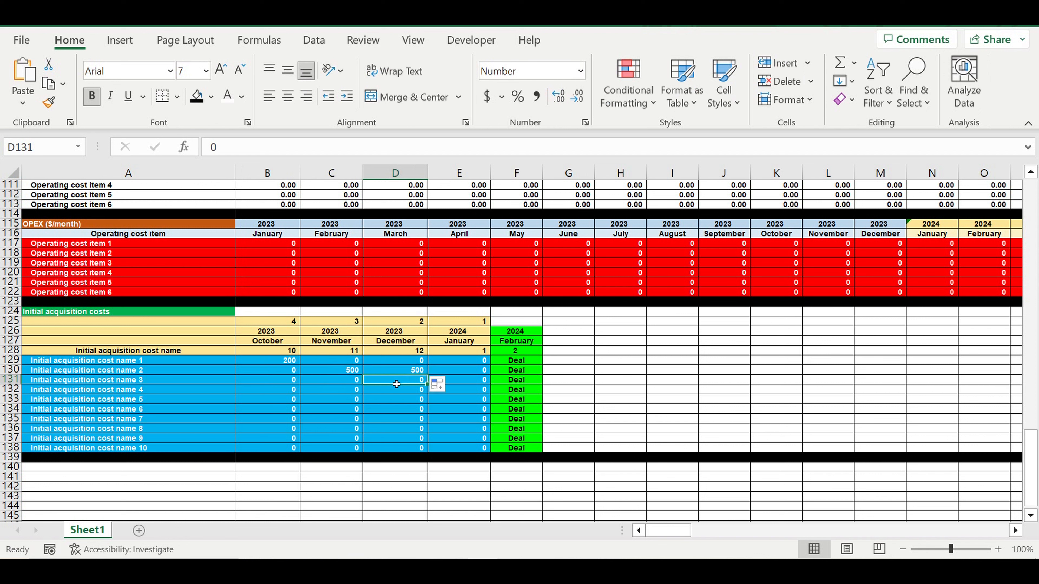
{"action": "type", "text": "3"}
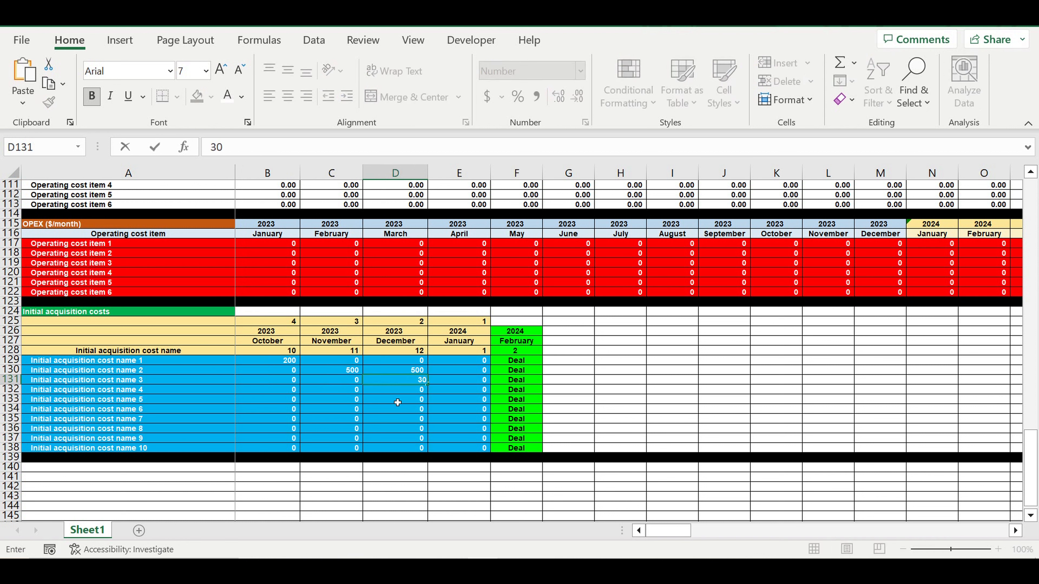
{"action": "type", "text": "0"}
{"action": "key", "text": "Return"}
Enter 450 in B132 for initial acquisition cost name 4 and fill it across to E132
{"action": "left_click", "coordinate": [287, 392]}
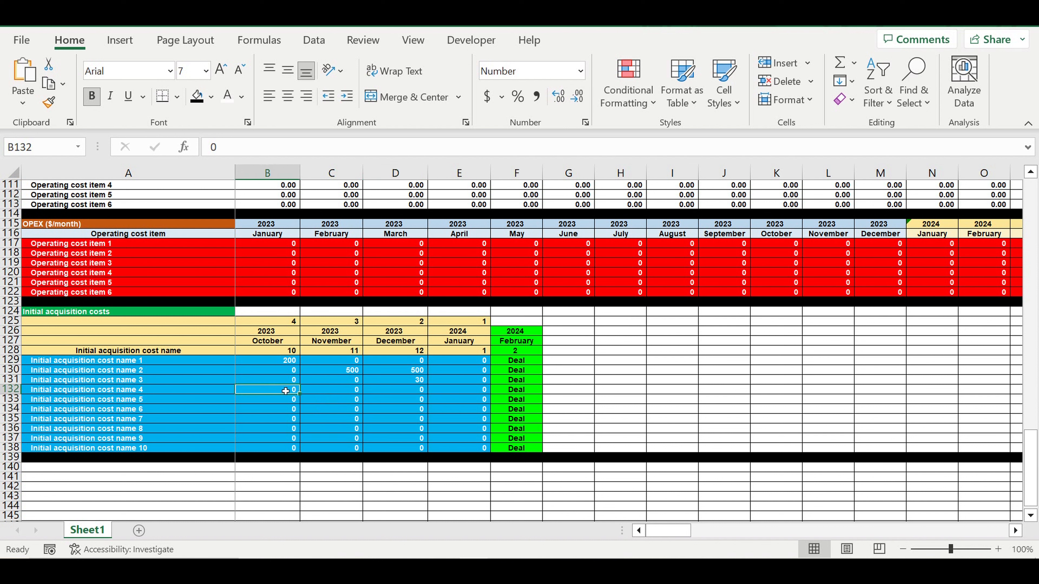
{"action": "type", "text": "45"}
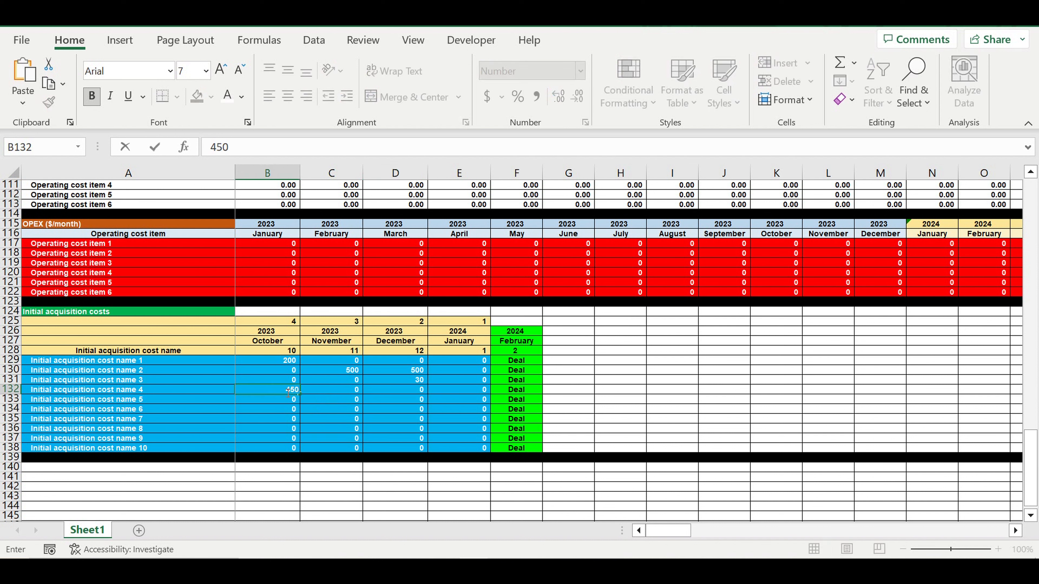
{"action": "left_click", "coordinate": [288, 392]}
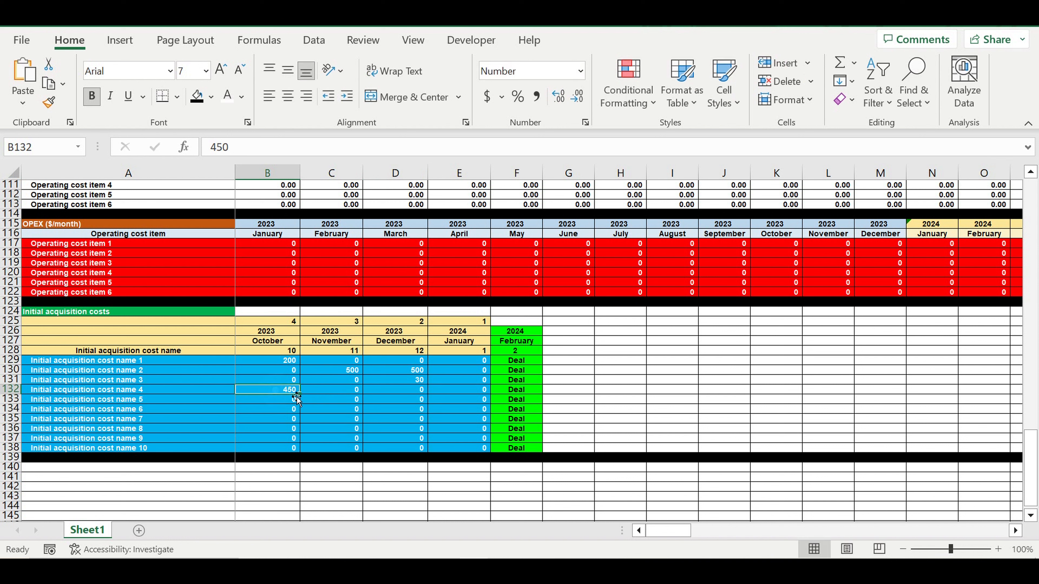
{"action": "left_click_drag", "start_coordinate": [307, 397], "coordinate": [462, 399]}
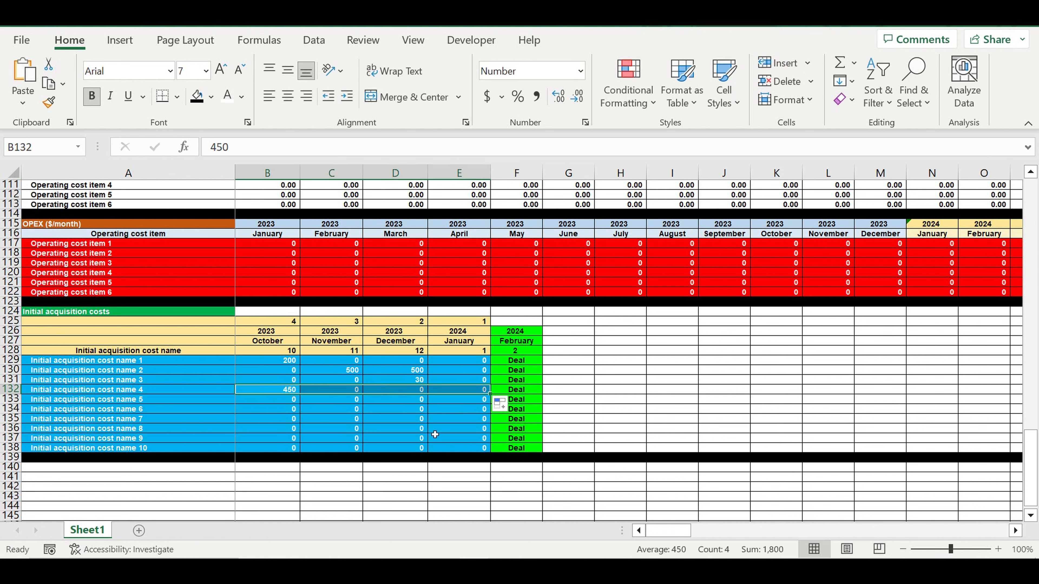
{"action": "left_click", "coordinate": [398, 439]}
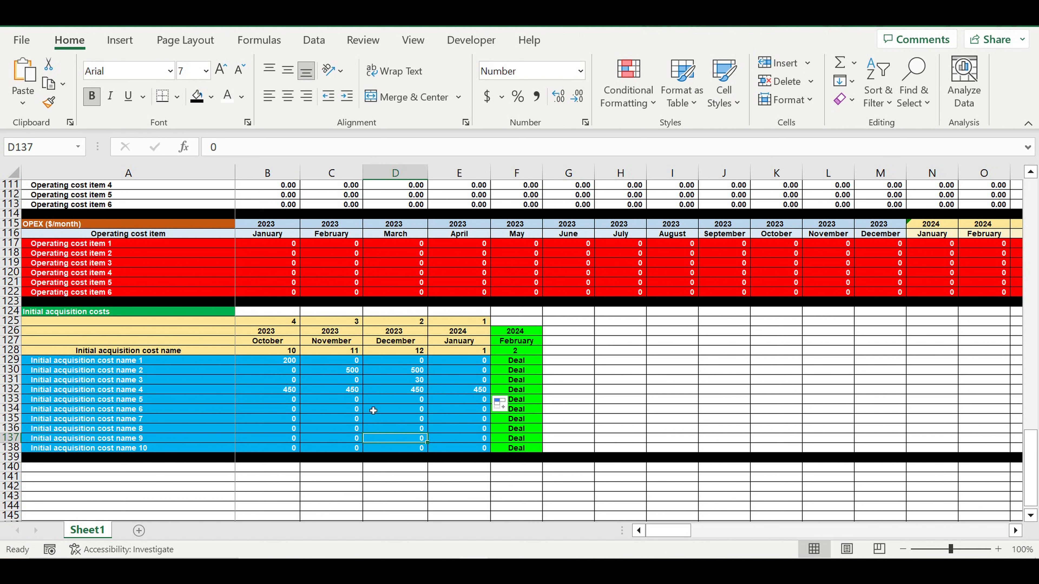
Enter 230 in B133 and fill it across and down through E138 for cost names 5 to 10
{"action": "left_click", "coordinate": [343, 403]}
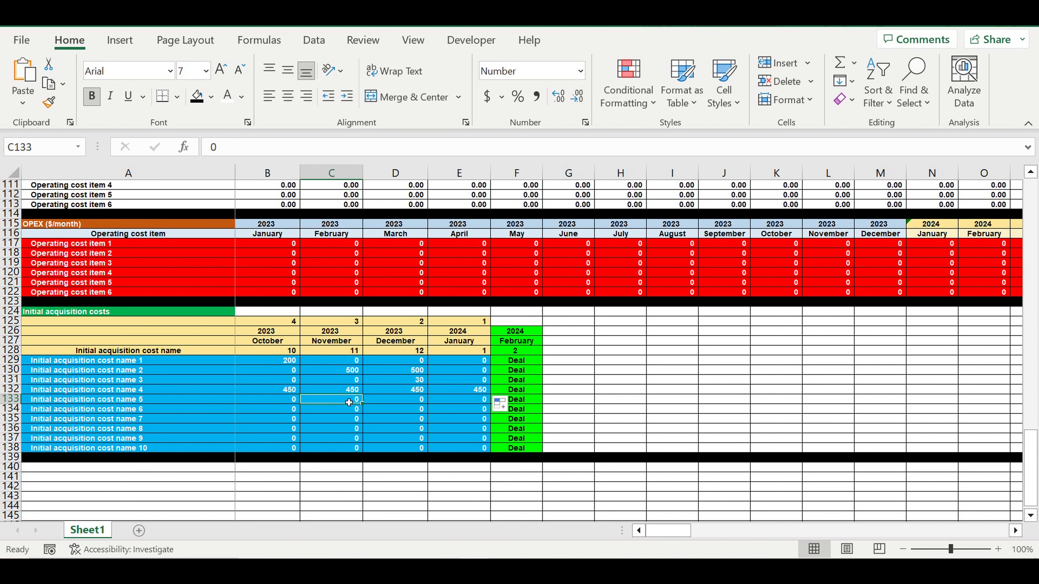
{"action": "left_click", "coordinate": [275, 404]}
{"action": "type", "text": "230"}
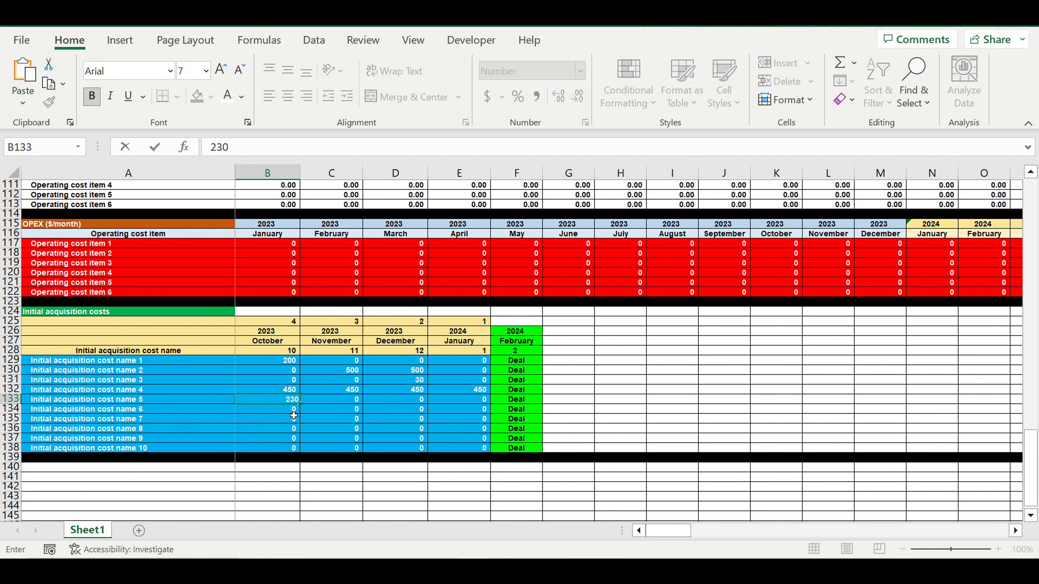
{"action": "key", "text": "Return"}
{"action": "left_click", "coordinate": [286, 403]}
{"action": "left_click_drag", "start_coordinate": [300, 404], "coordinate": [494, 451]}
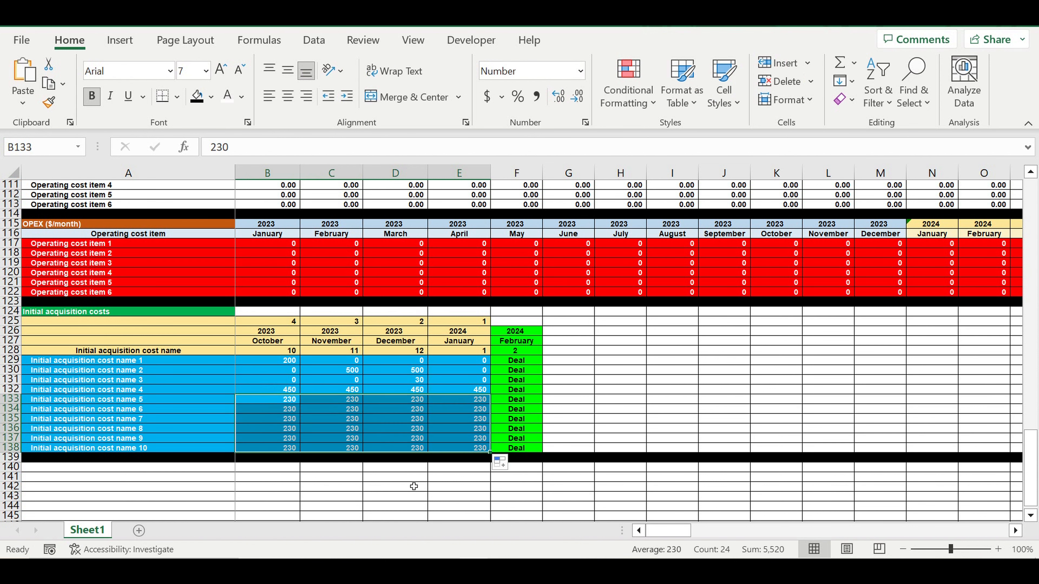
Set the deal start month in B26 to June
{"action": "left_click", "coordinate": [414, 486]}
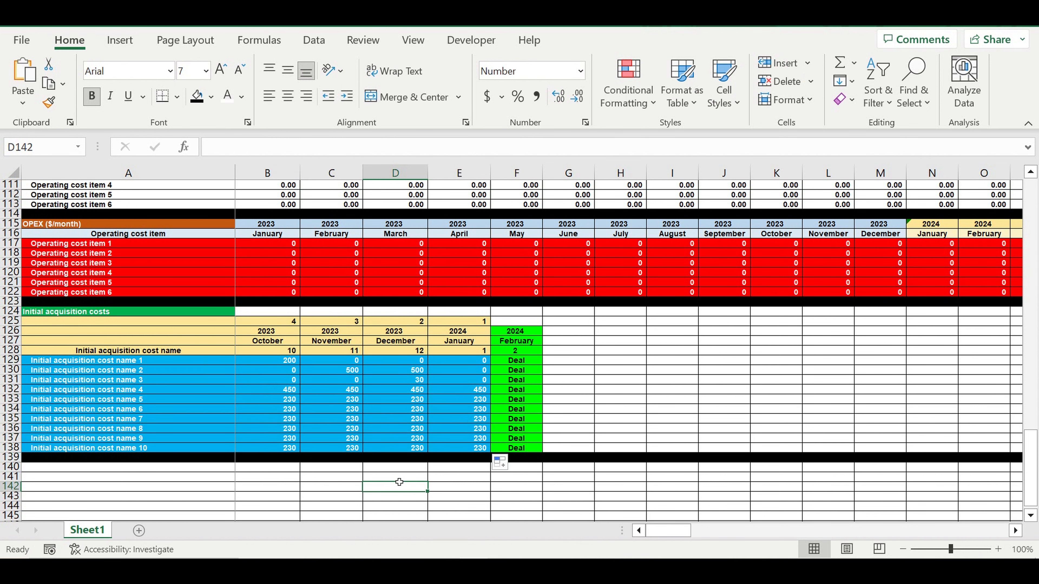
{"action": "left_click", "coordinate": [438, 390]}
{"action": "scroll", "coordinate": [396, 406], "scroll_direction": "up", "scroll_amount": 5}
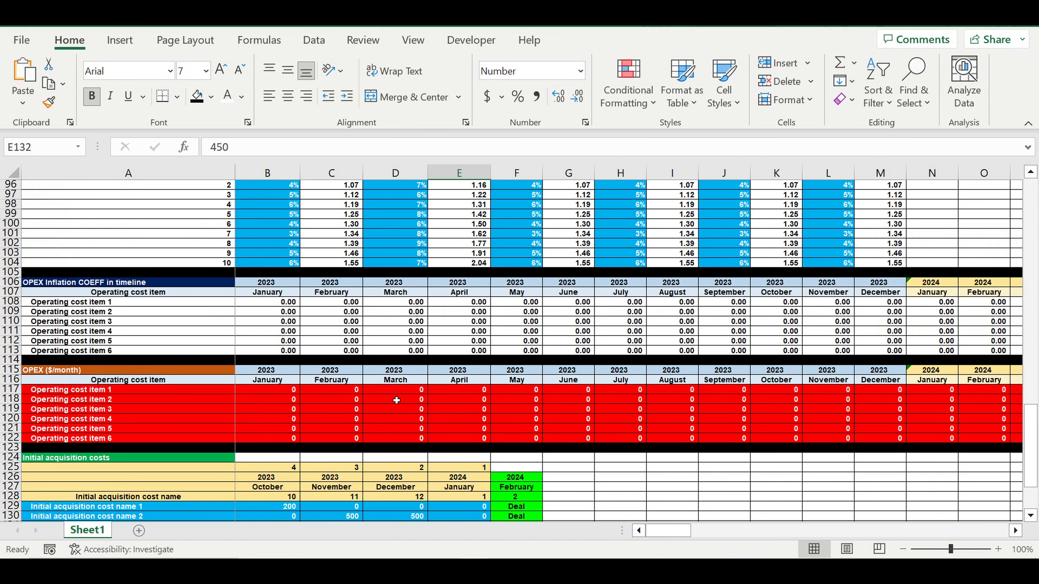
{"action": "scroll", "coordinate": [398, 400], "scroll_direction": "up", "scroll_amount": 18}
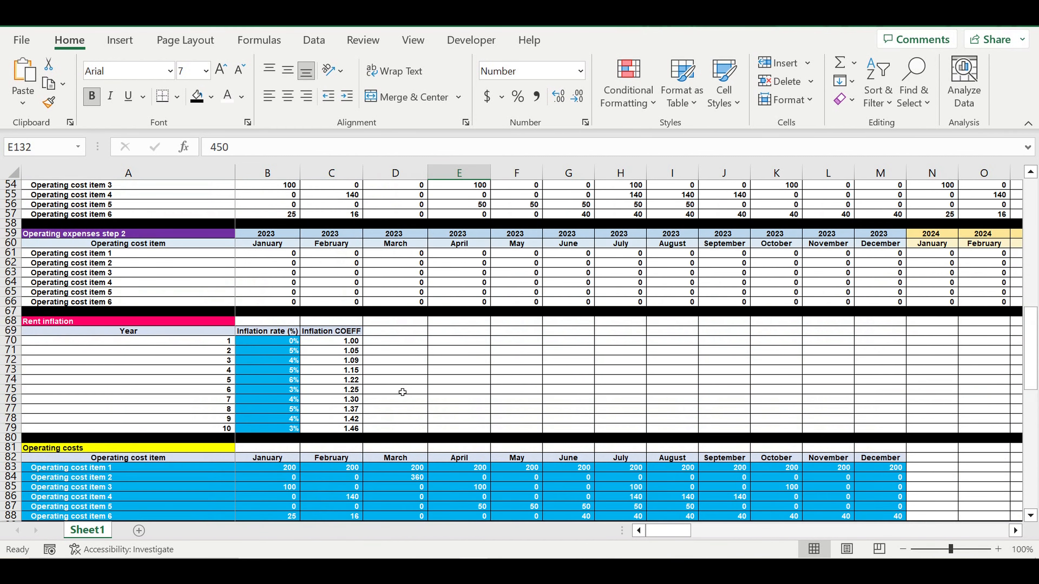
{"action": "scroll", "coordinate": [403, 390], "scroll_direction": "up", "scroll_amount": 10}
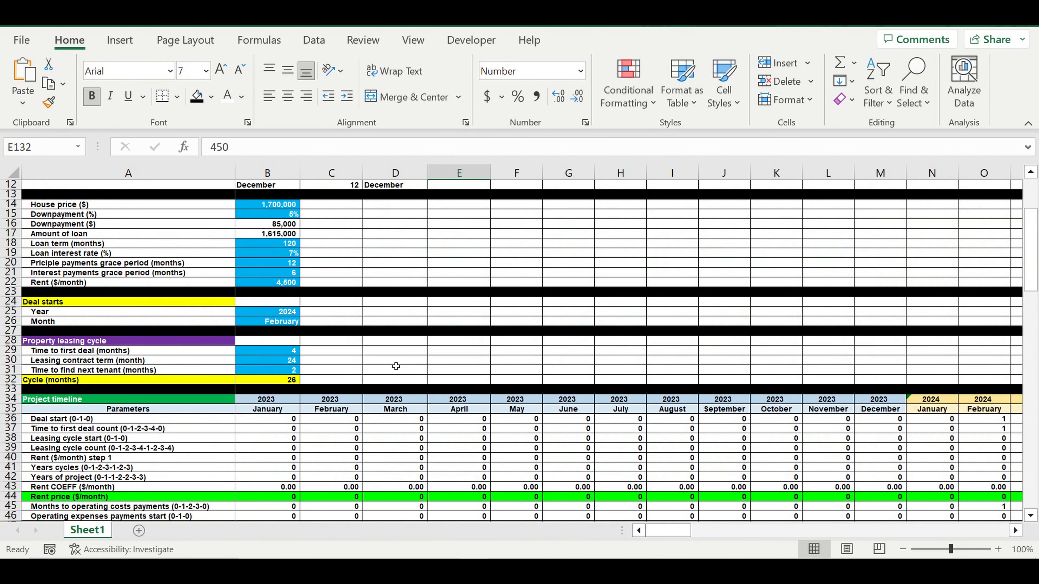
{"action": "left_click", "coordinate": [276, 323]}
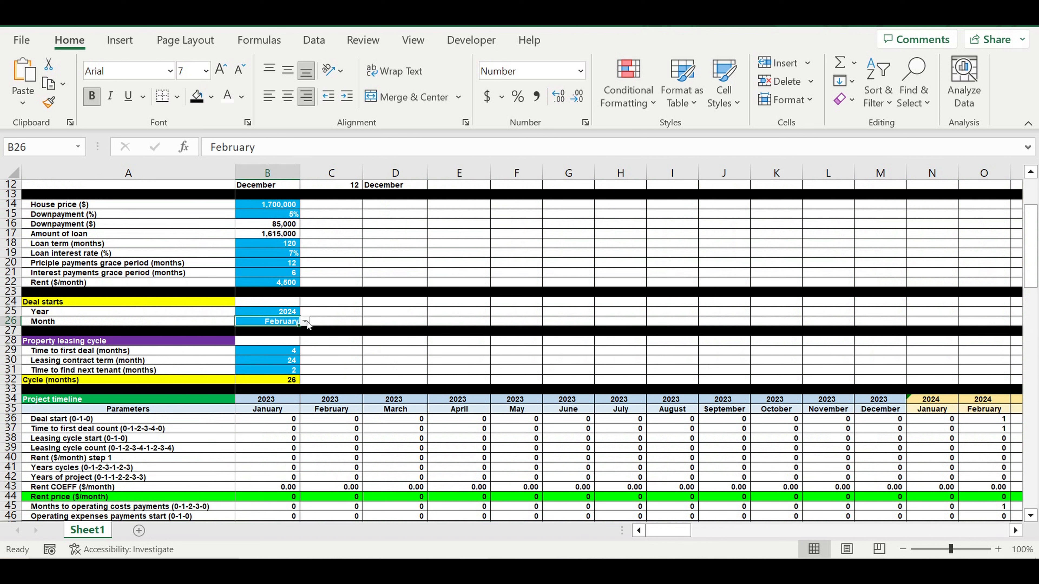
{"action": "left_click", "coordinate": [306, 323]}
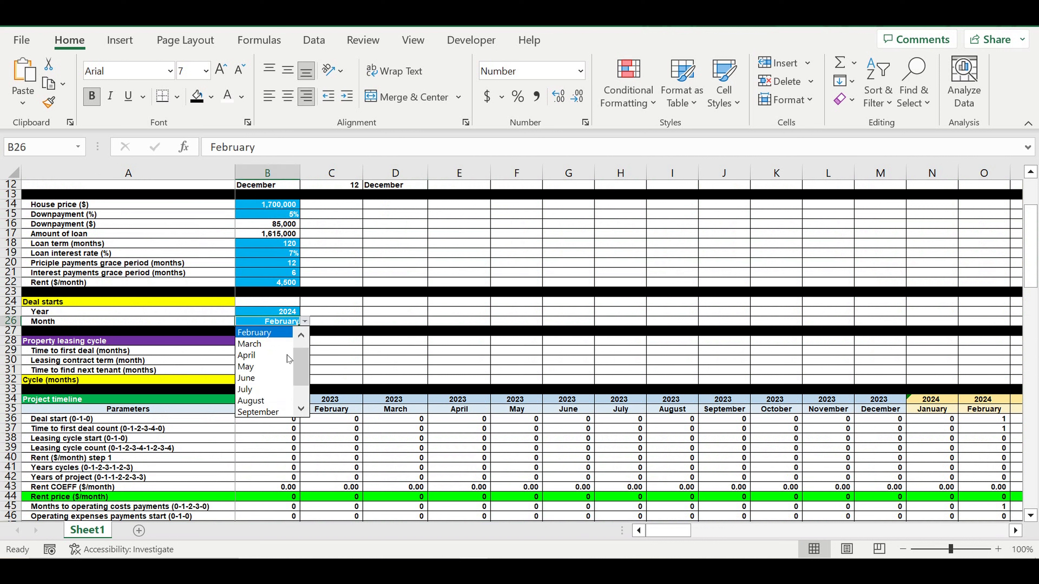
{"action": "left_click", "coordinate": [257, 382]}
{"action": "left_click", "coordinate": [339, 439]}
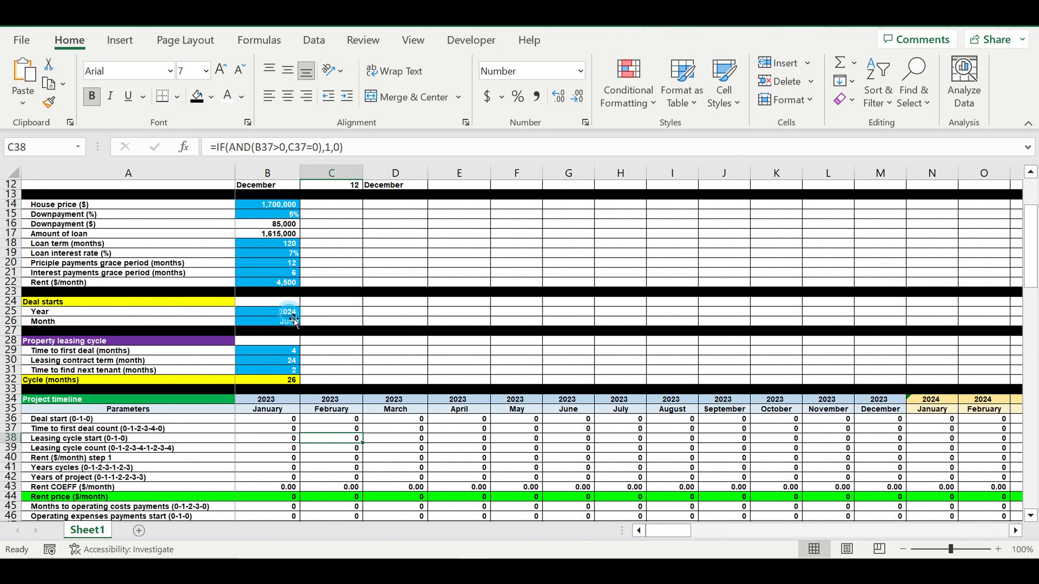
Set the deal start year in B25 to 2023
{"action": "left_click", "coordinate": [290, 313]}
{"action": "left_click", "coordinate": [305, 312]}
{"action": "left_click", "coordinate": [301, 324]}
{"action": "left_click", "coordinate": [283, 324]}
{"action": "left_click", "coordinate": [275, 421]}
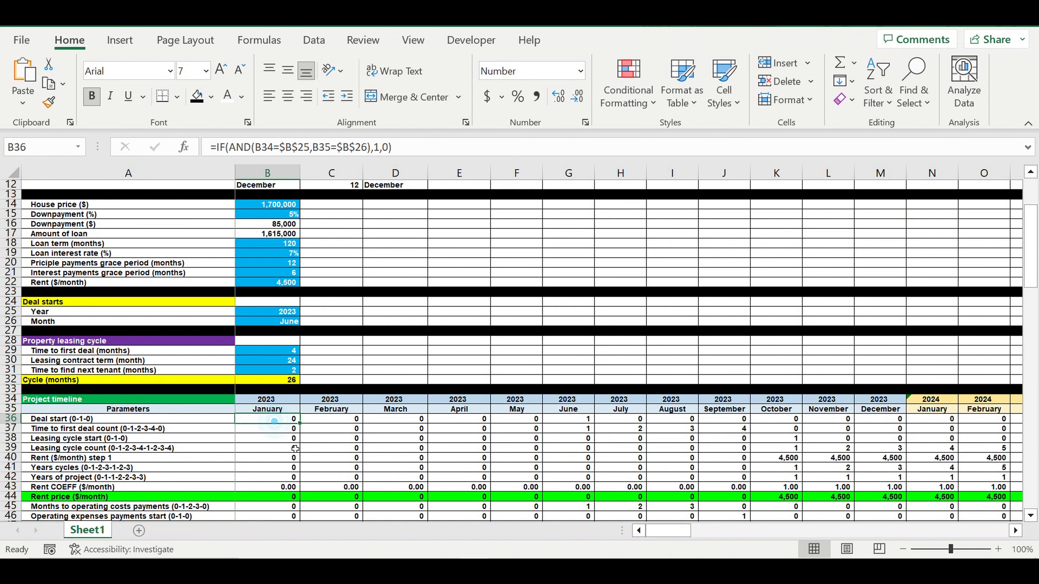
Check how the new deal start date affects the rent timeline, OPEX table and initial acquisition costs months
{"action": "scroll", "coordinate": [792, 412], "scroll_direction": "down", "scroll_amount": 1}
{"action": "scroll", "coordinate": [791, 412], "scroll_direction": "down", "scroll_amount": 1}
{"action": "left_click_drag", "start_coordinate": [774, 441], "coordinate": [932, 450]}
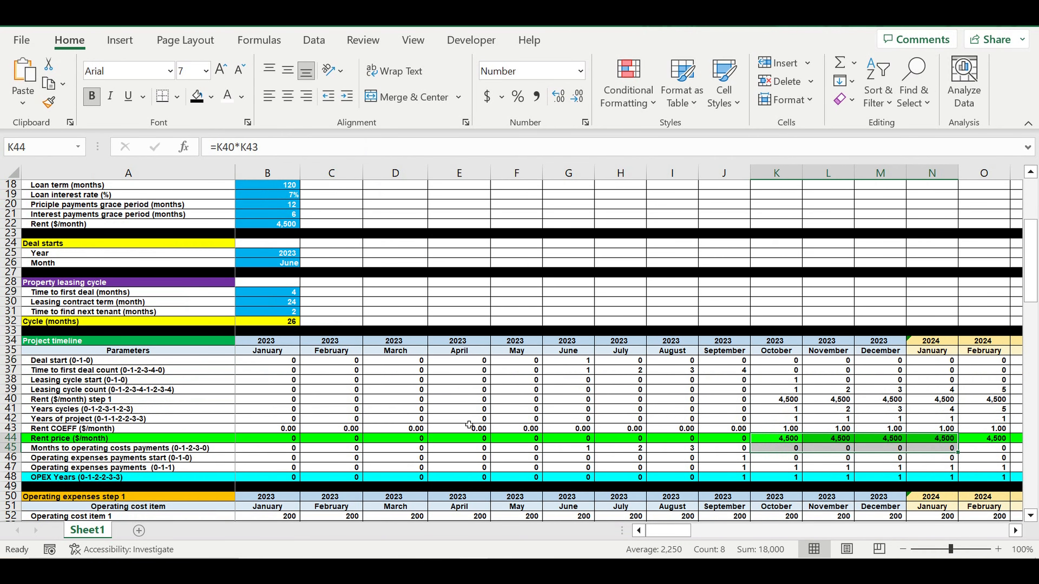
{"action": "scroll", "coordinate": [466, 413], "scroll_direction": "down", "scroll_amount": 14}
{"action": "scroll", "coordinate": [466, 414], "scroll_direction": "down", "scroll_amount": 19}
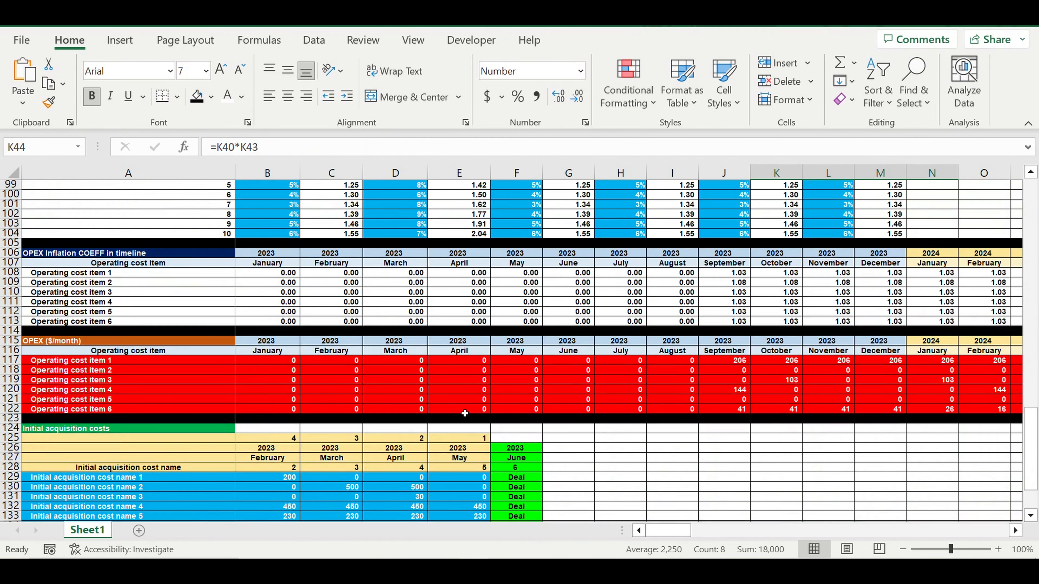
{"action": "scroll", "coordinate": [467, 407], "scroll_direction": "down", "scroll_amount": 2}
{"action": "scroll", "coordinate": [467, 407], "scroll_direction": "up", "scroll_amount": 2}
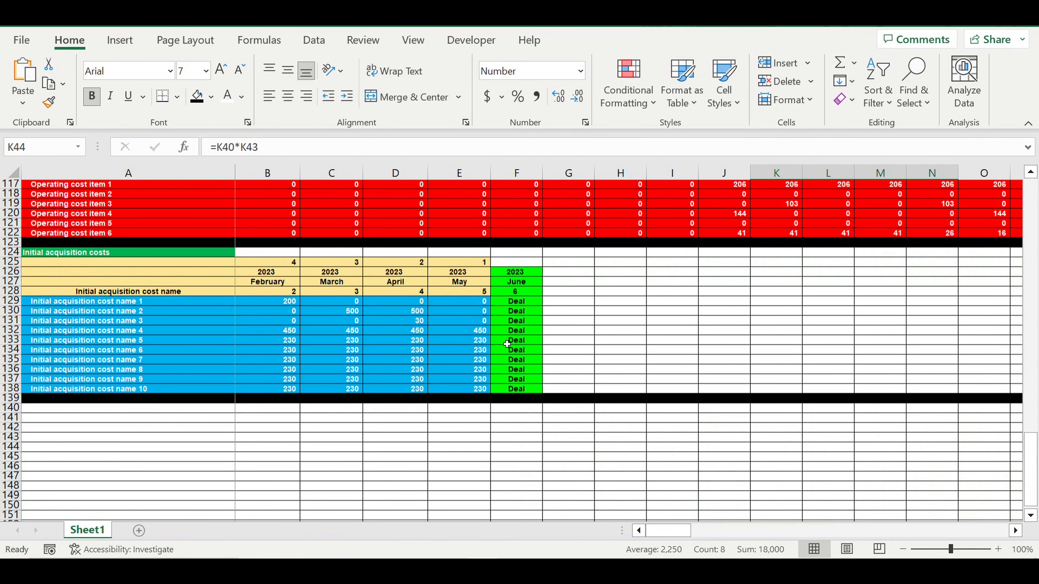
{"action": "left_click", "coordinate": [521, 271]}
{"action": "left_click_drag", "start_coordinate": [523, 280], "coordinate": [437, 387]}
{"action": "scroll", "coordinate": [437, 386], "scroll_direction": "up", "scroll_amount": 3}
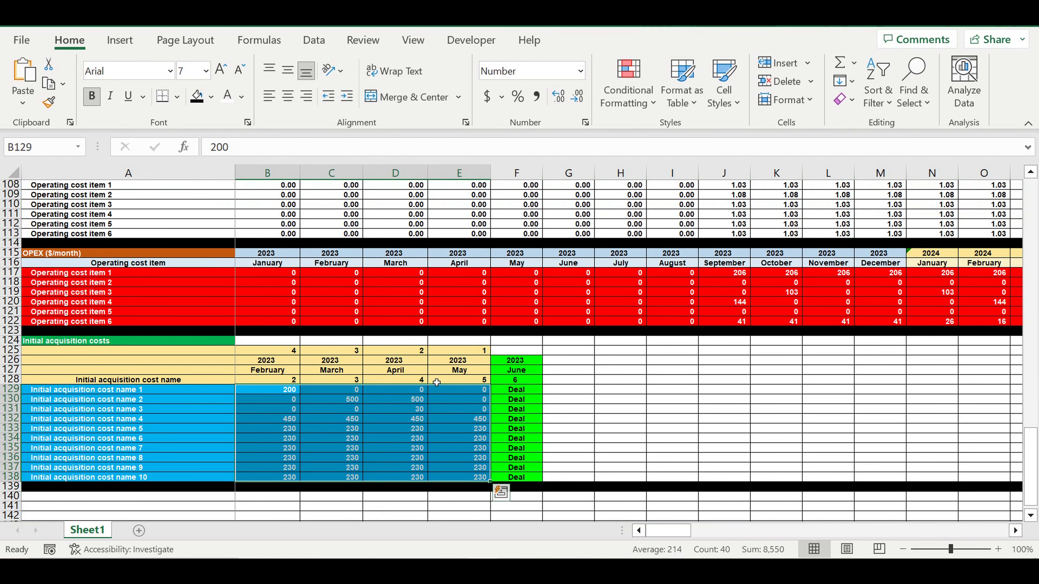
{"action": "left_click_drag", "start_coordinate": [10, 253], "coordinate": [12, 265]}
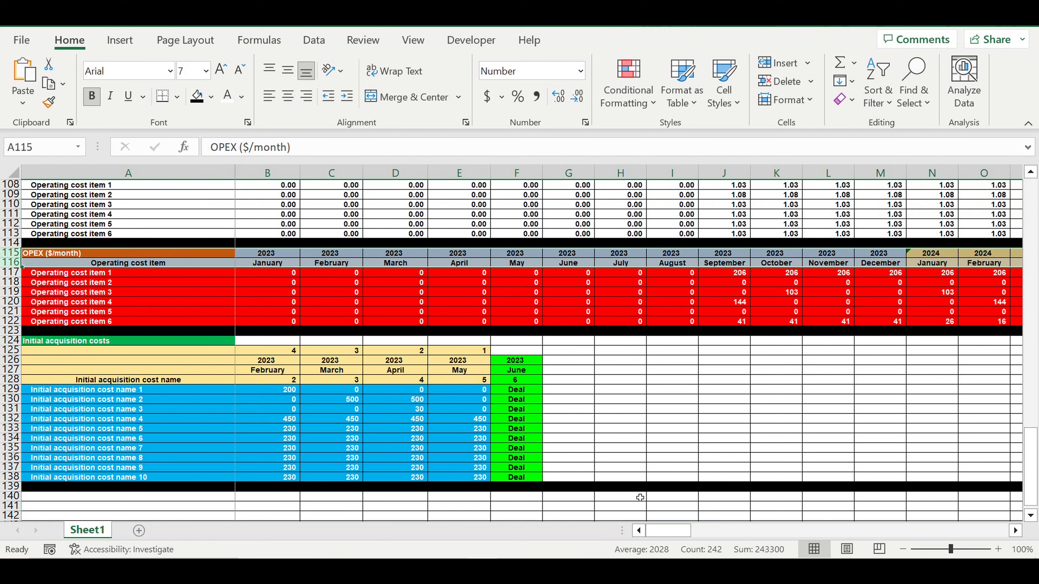
{"action": "left_click", "coordinate": [624, 423]}
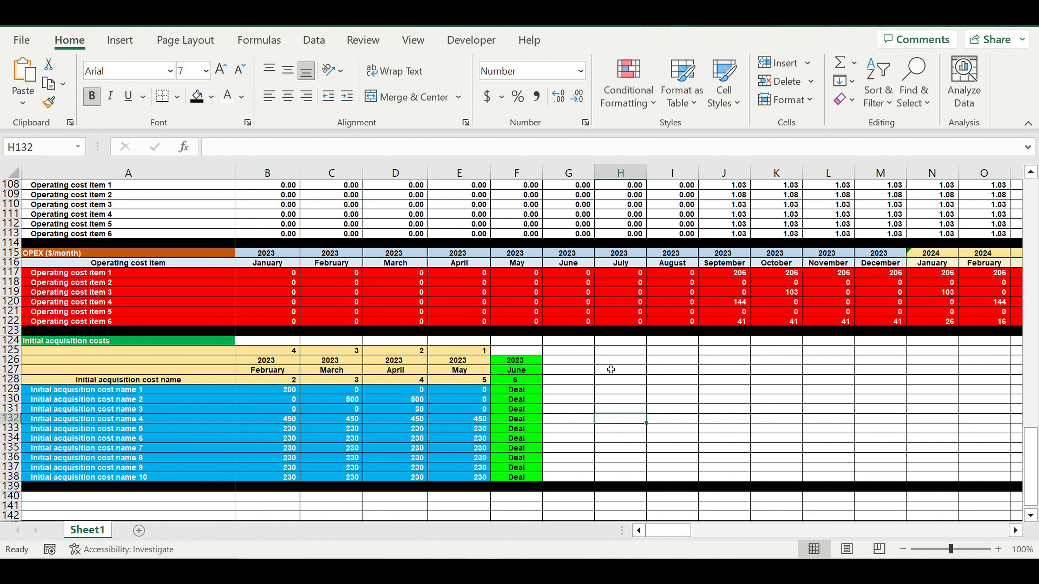
{"action": "left_click", "coordinate": [577, 361]}
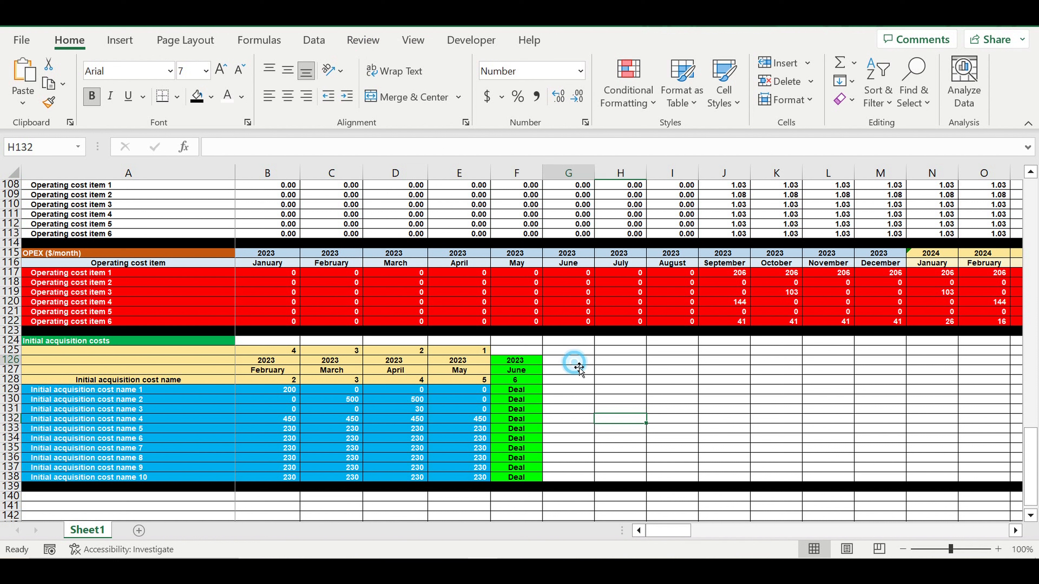